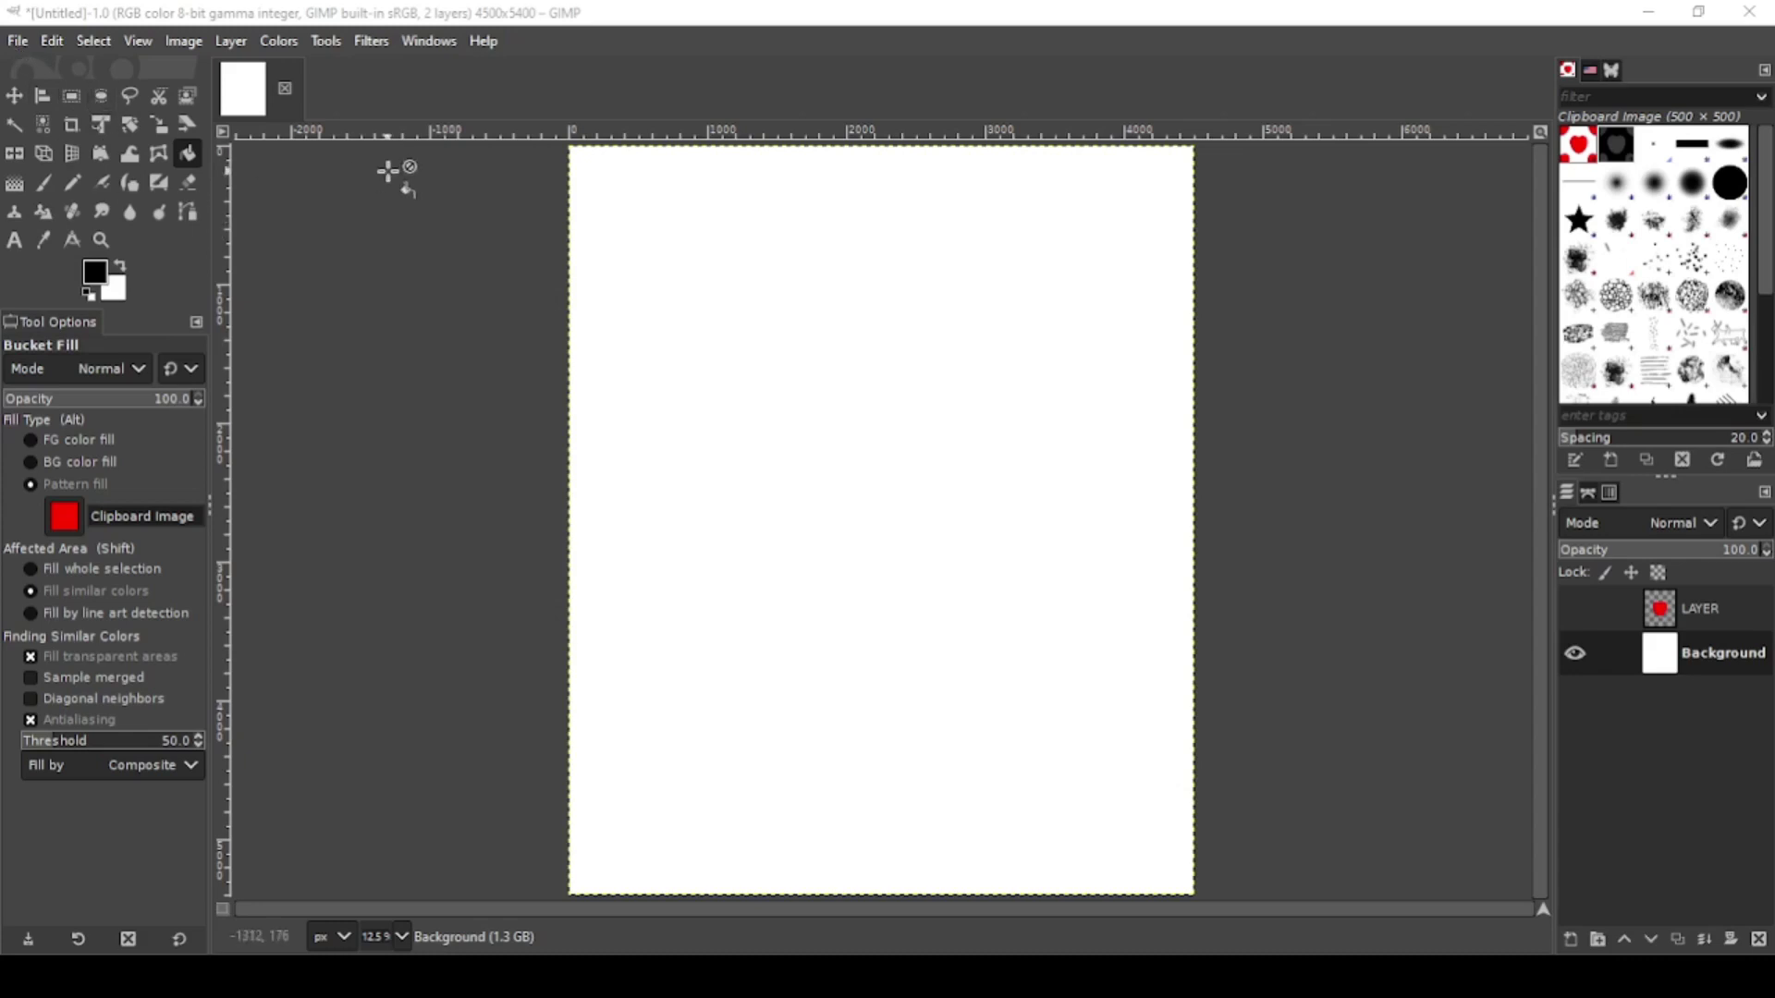
# - Create a new 500×500 px image with File > New
pyautogui.click(20, 42)
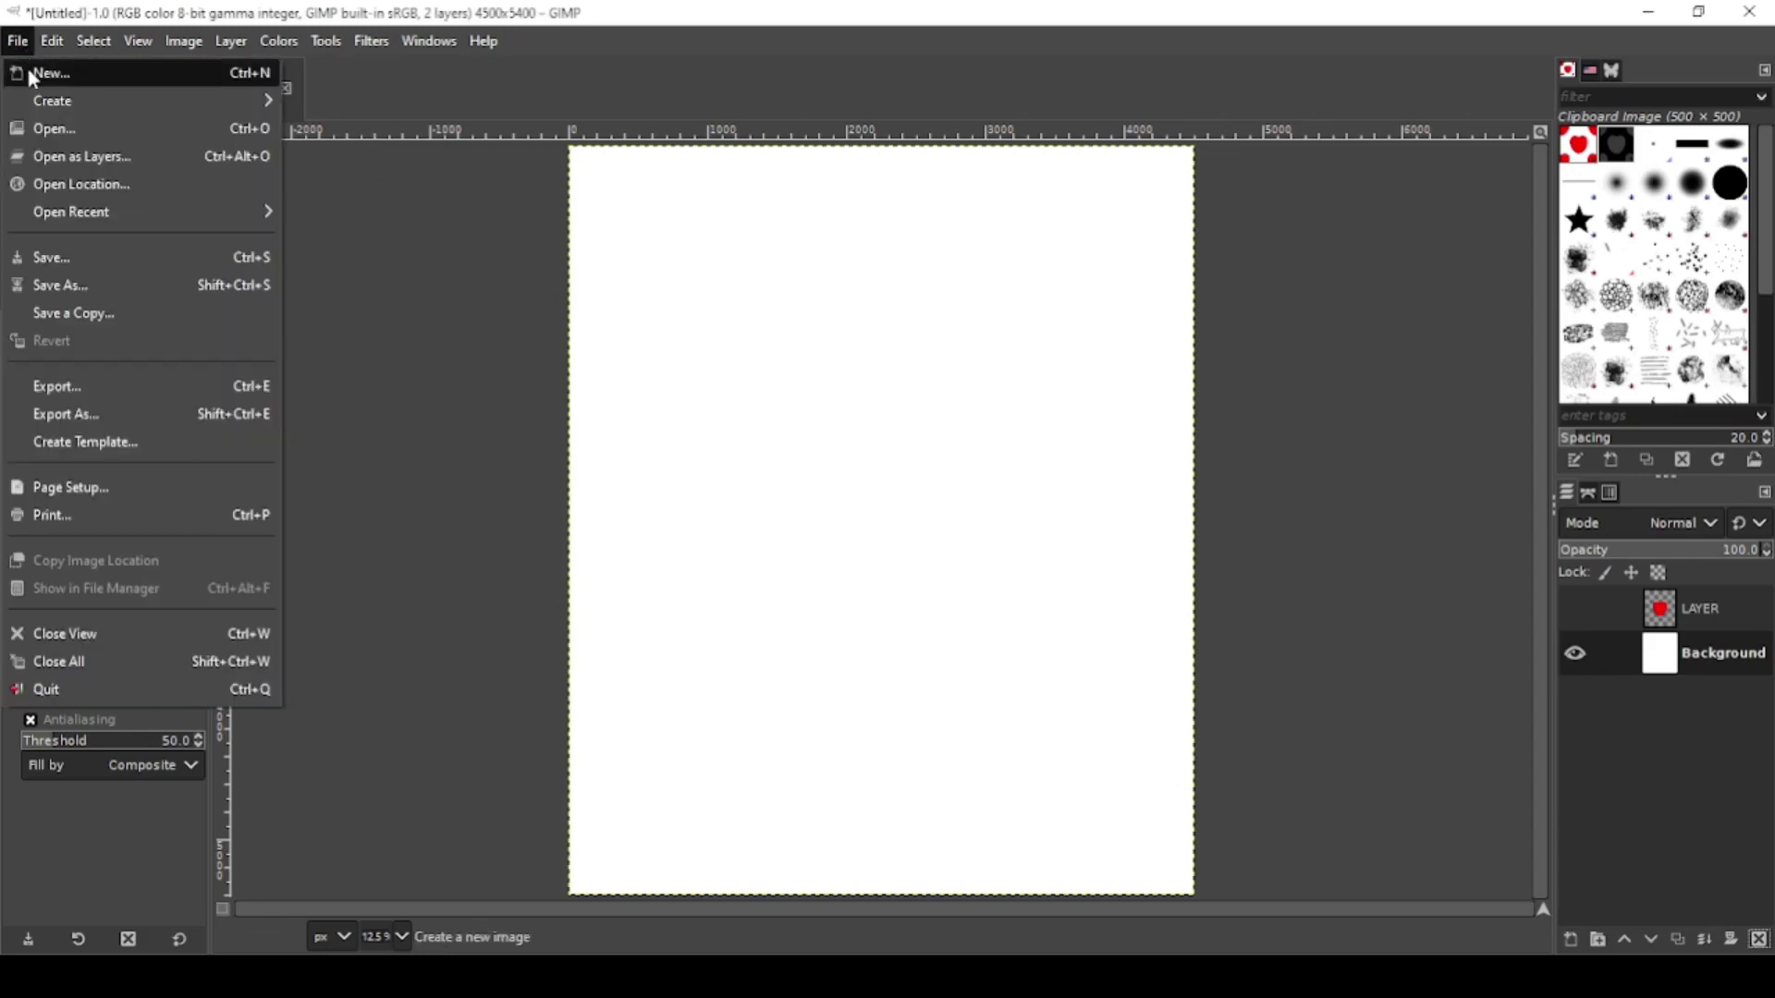
pyautogui.click(22, 72)
pyautogui.doubleClick(132, 130)
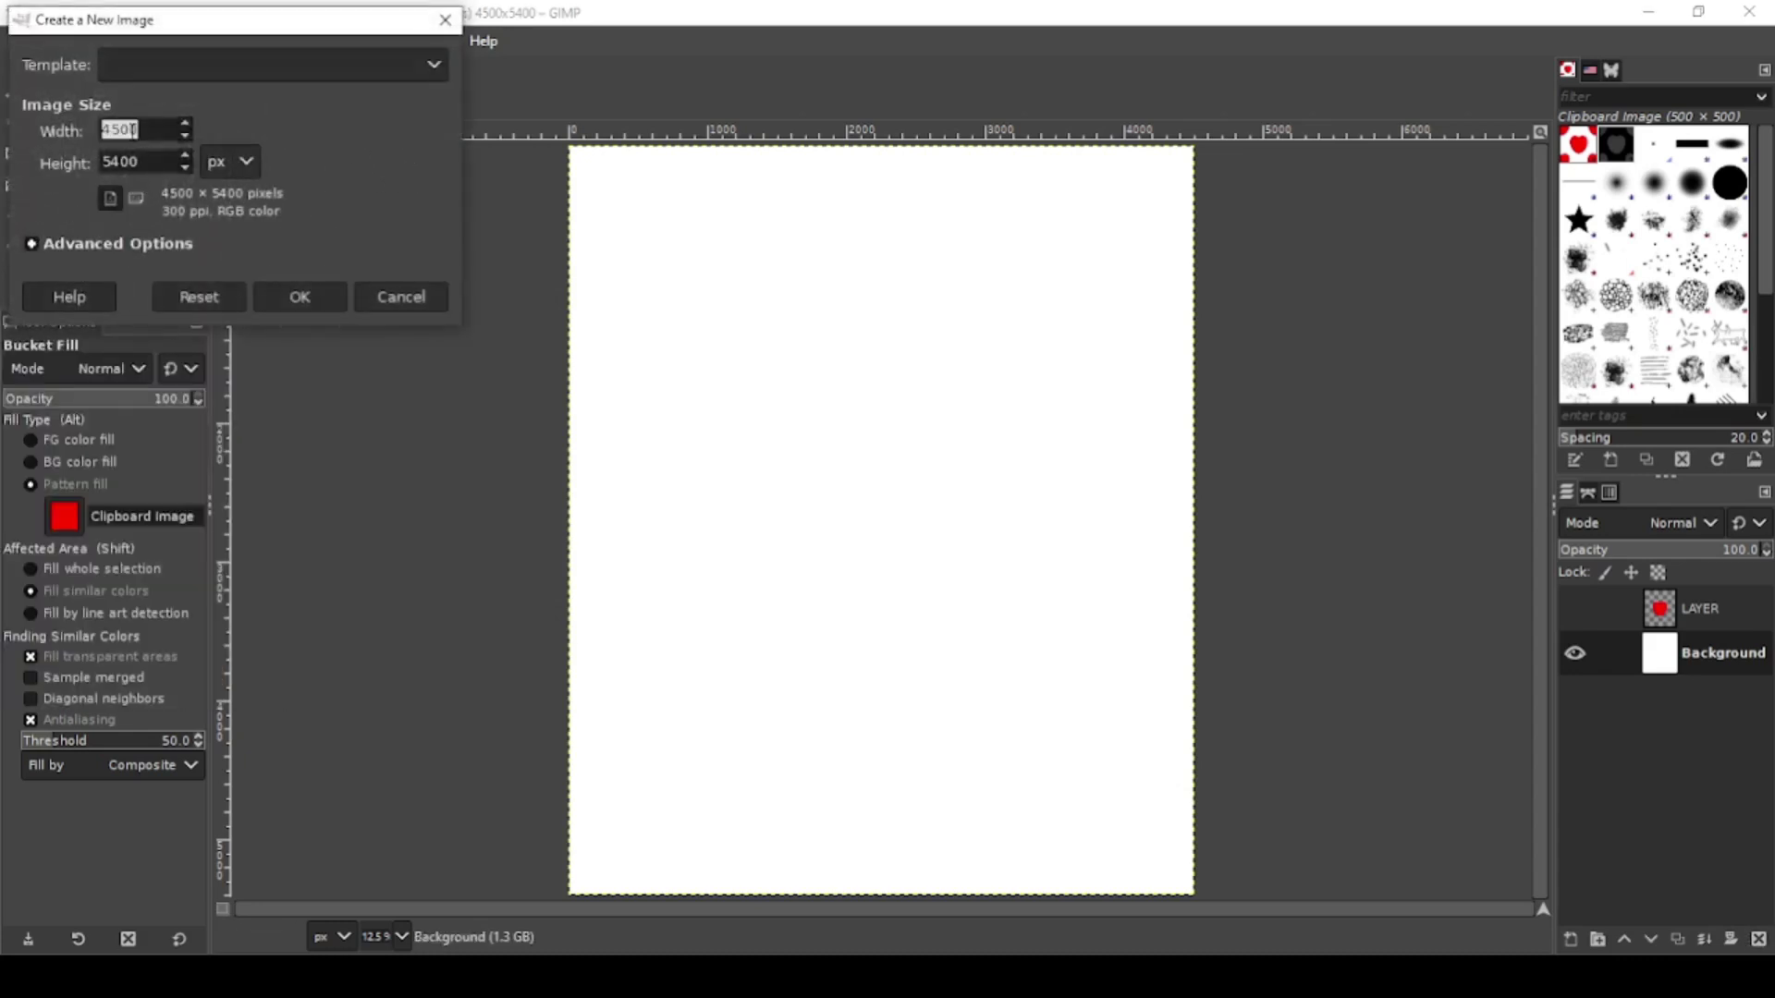
pyautogui.write('560')
pyautogui.write('0')
pyautogui.press('Tab')
pyautogui.write('5')
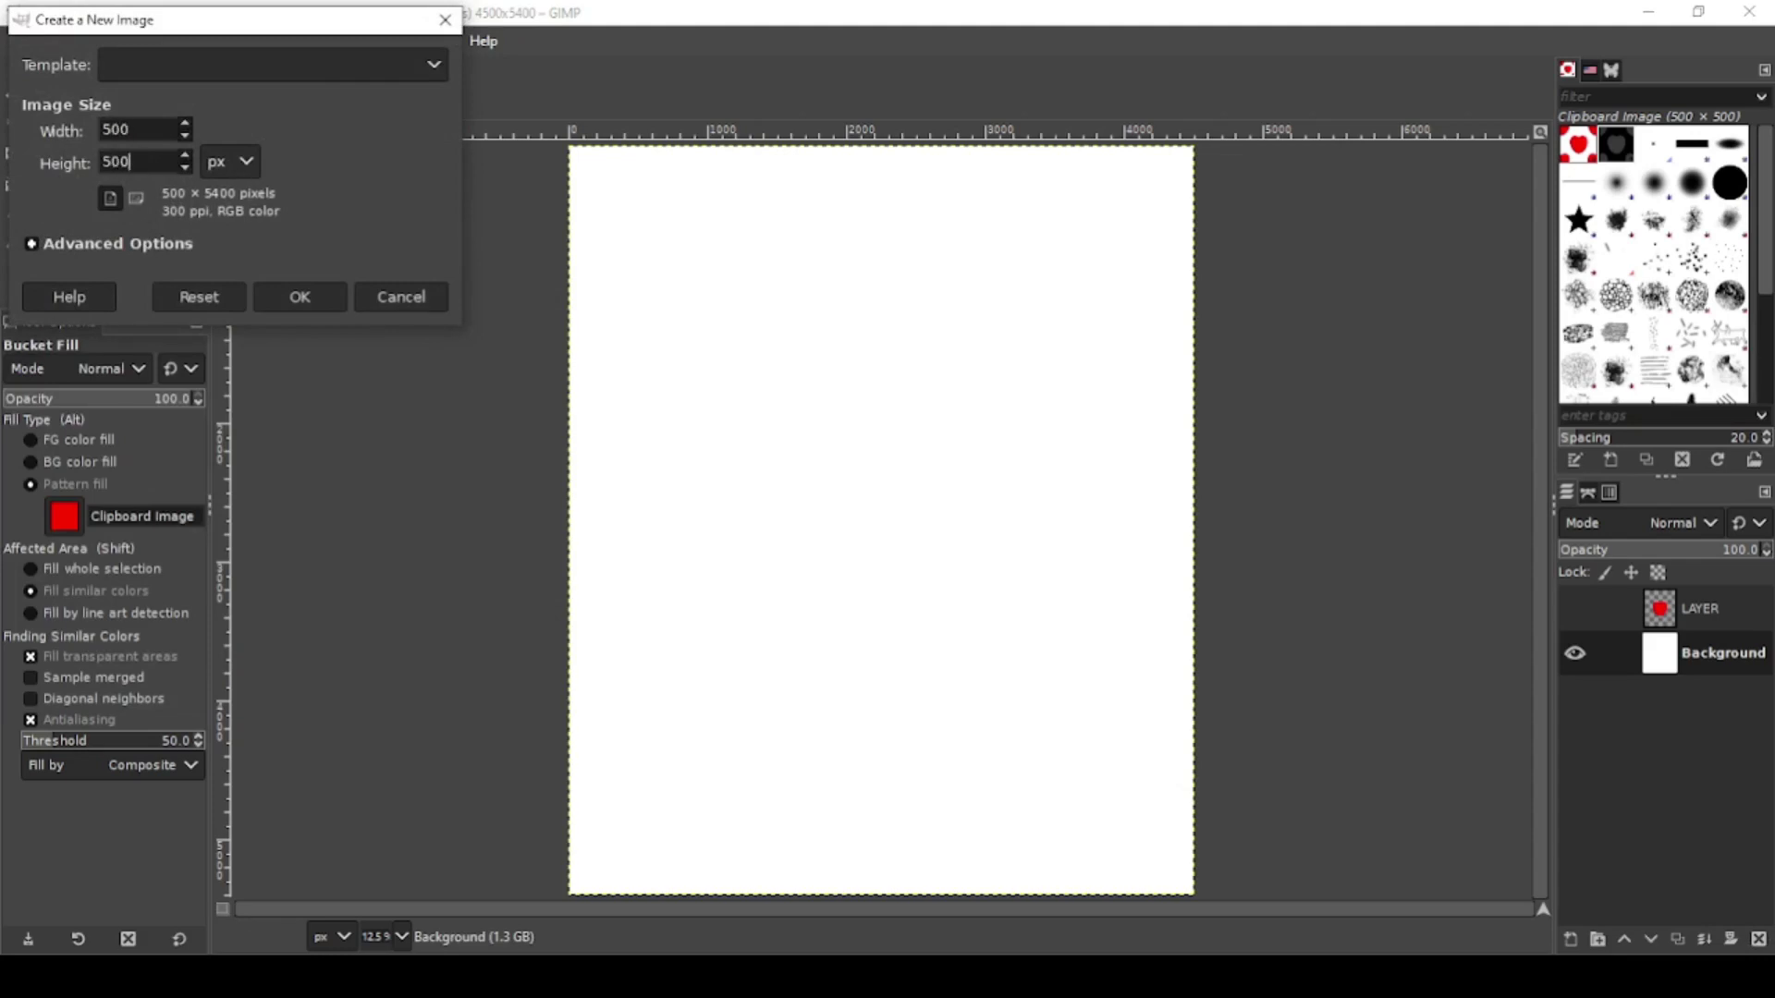
pyautogui.write('00')
pyautogui.press('Return')
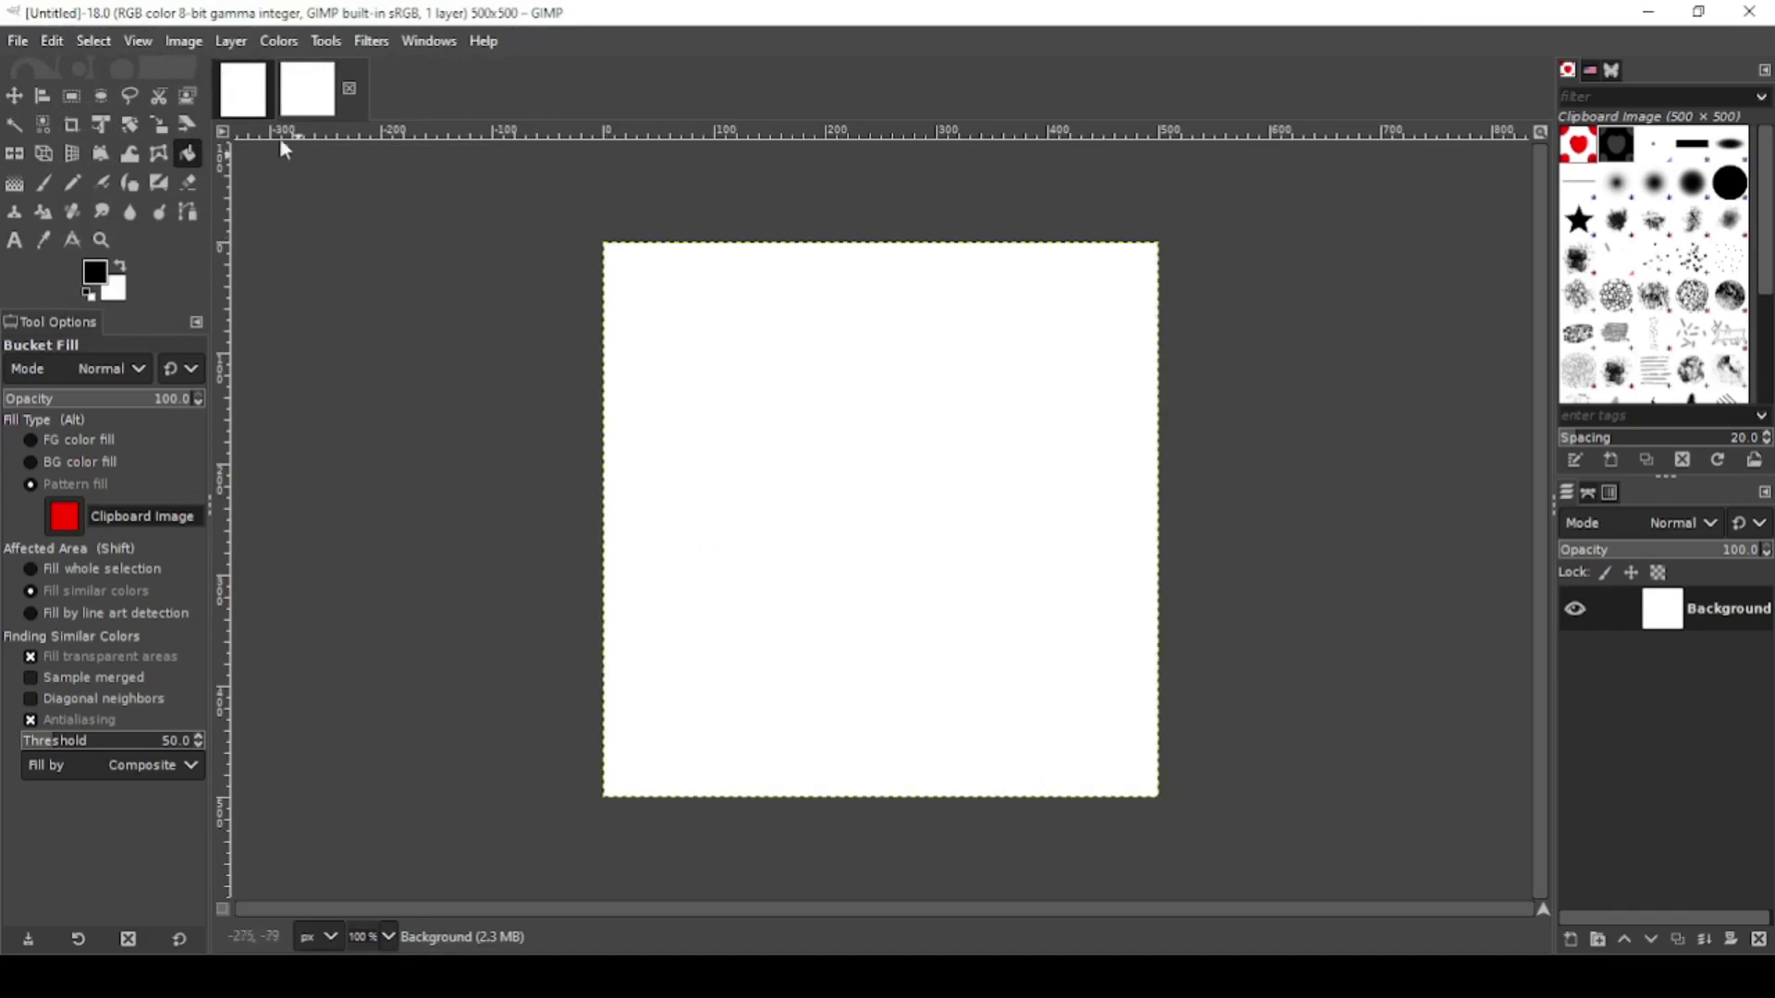
# - Add percent guides to the tile: a vertical guide at 50% and a horizontal guide at 50%
pyautogui.click(186, 42)
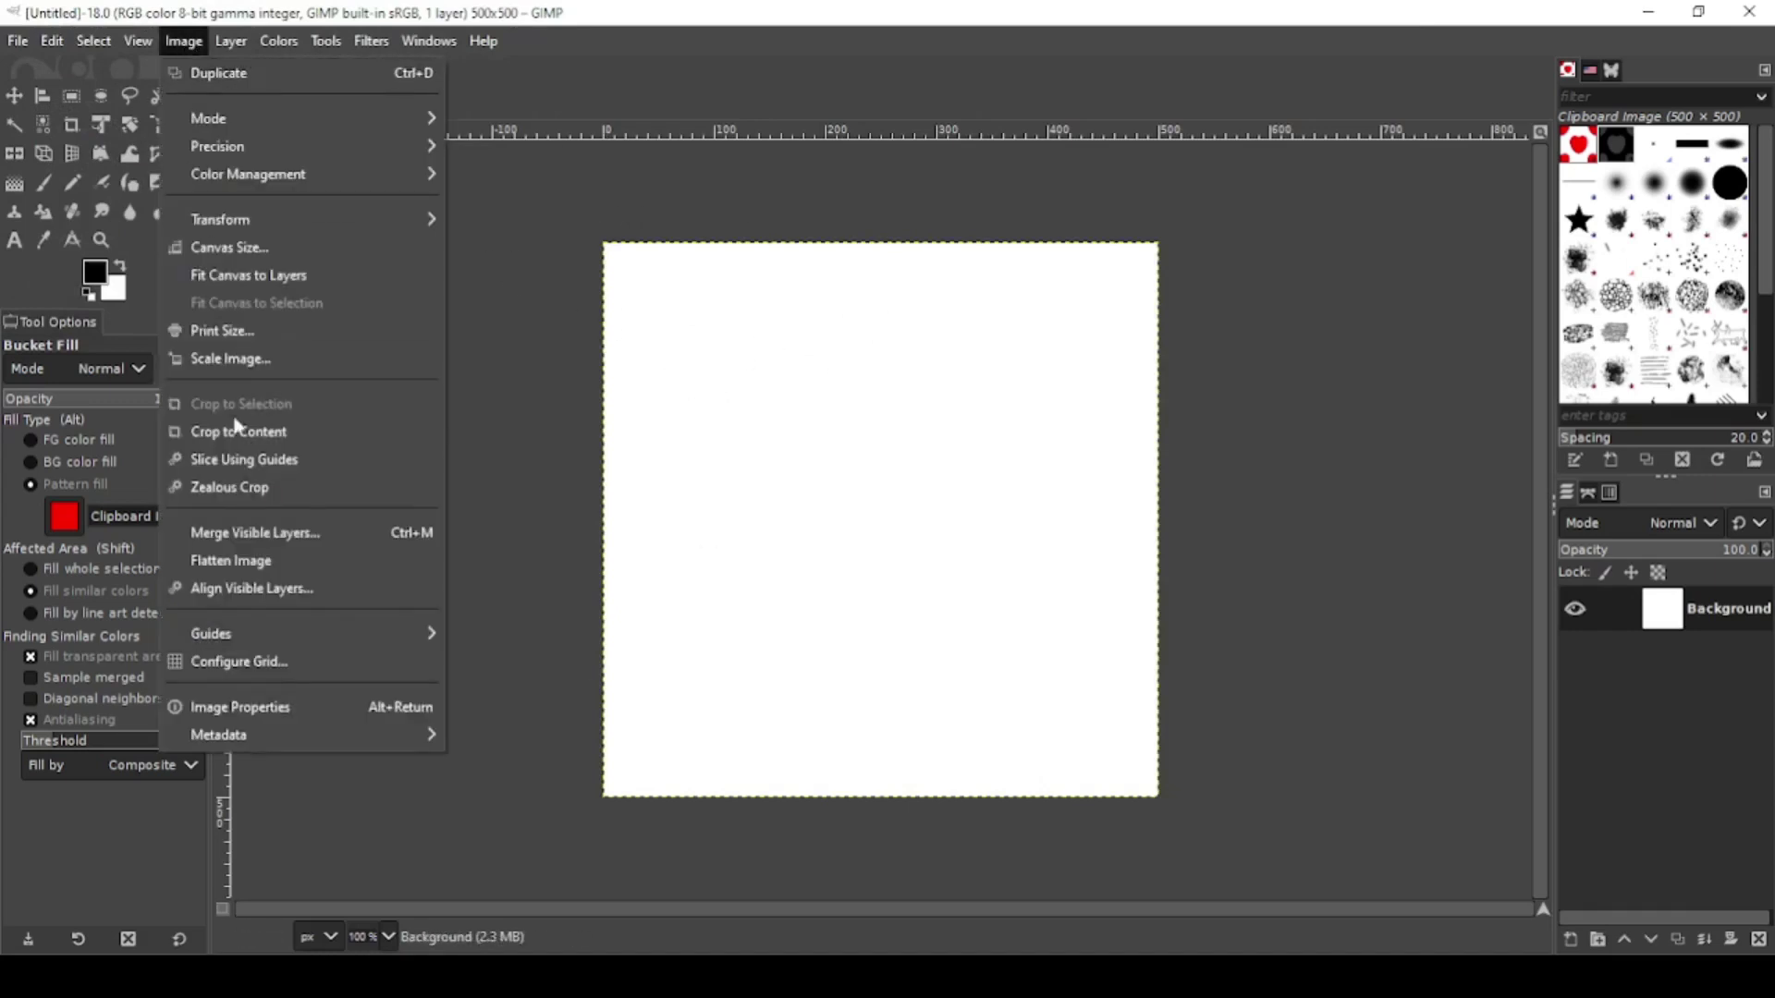
pyautogui.moveTo(248, 621)
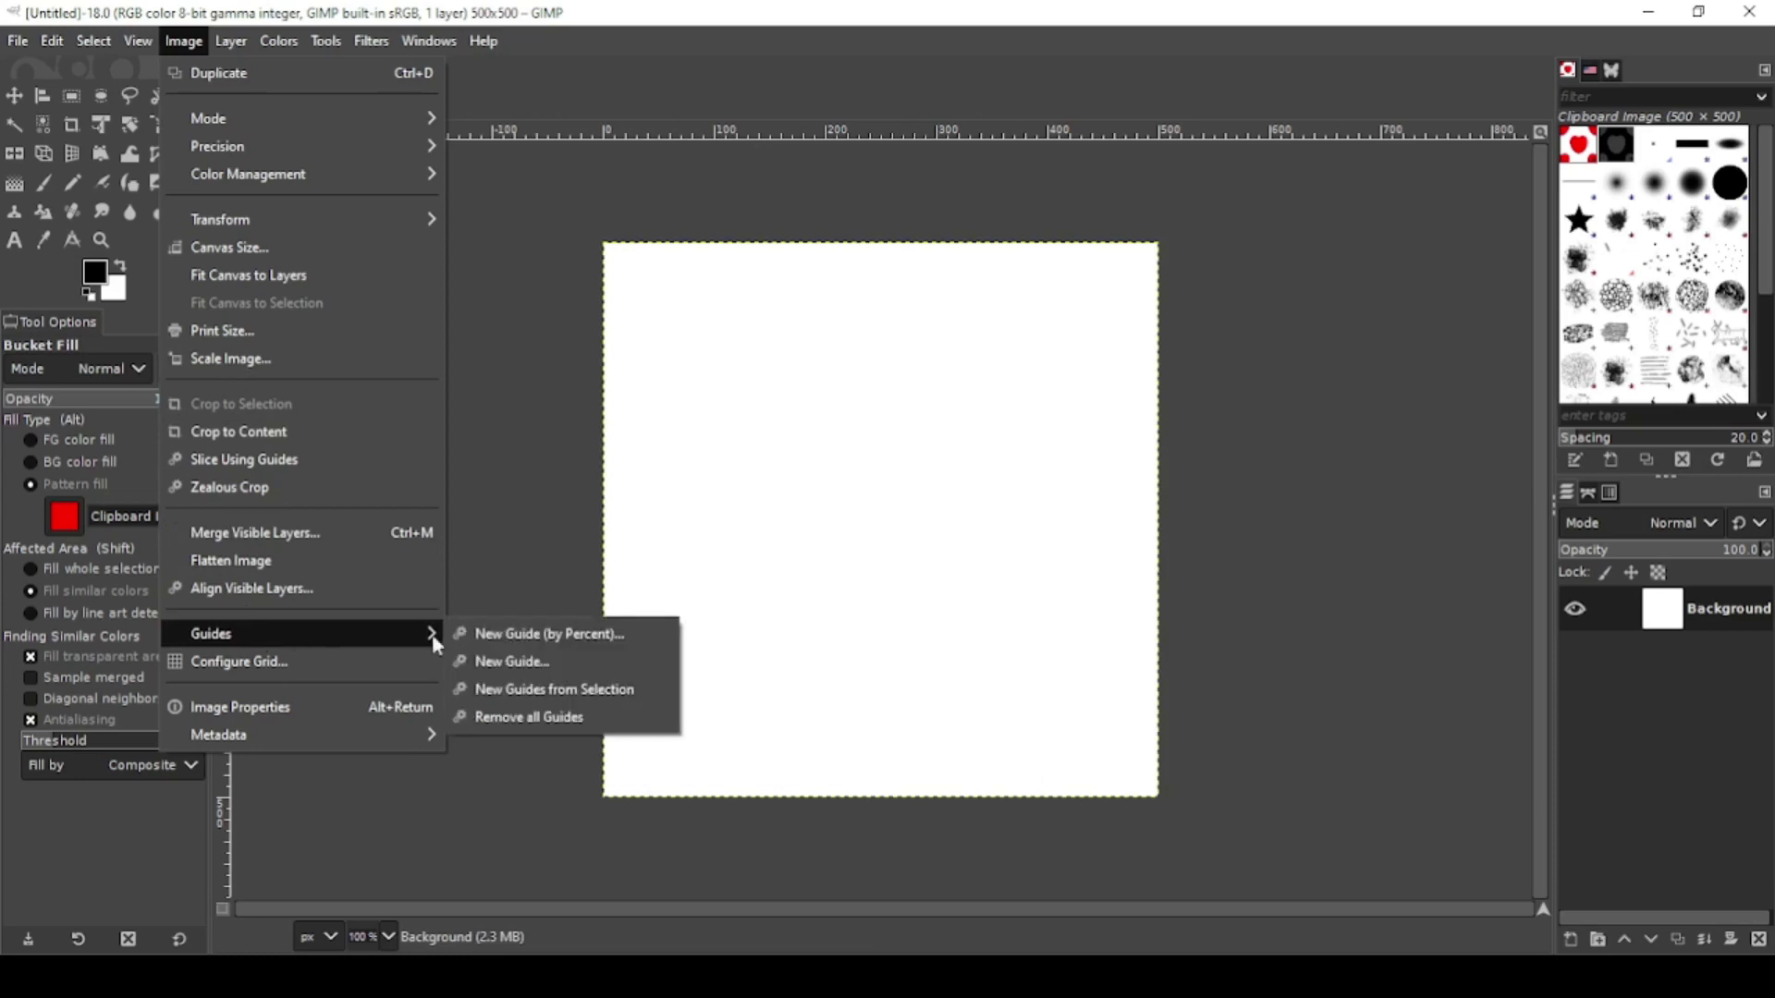
pyautogui.click(515, 634)
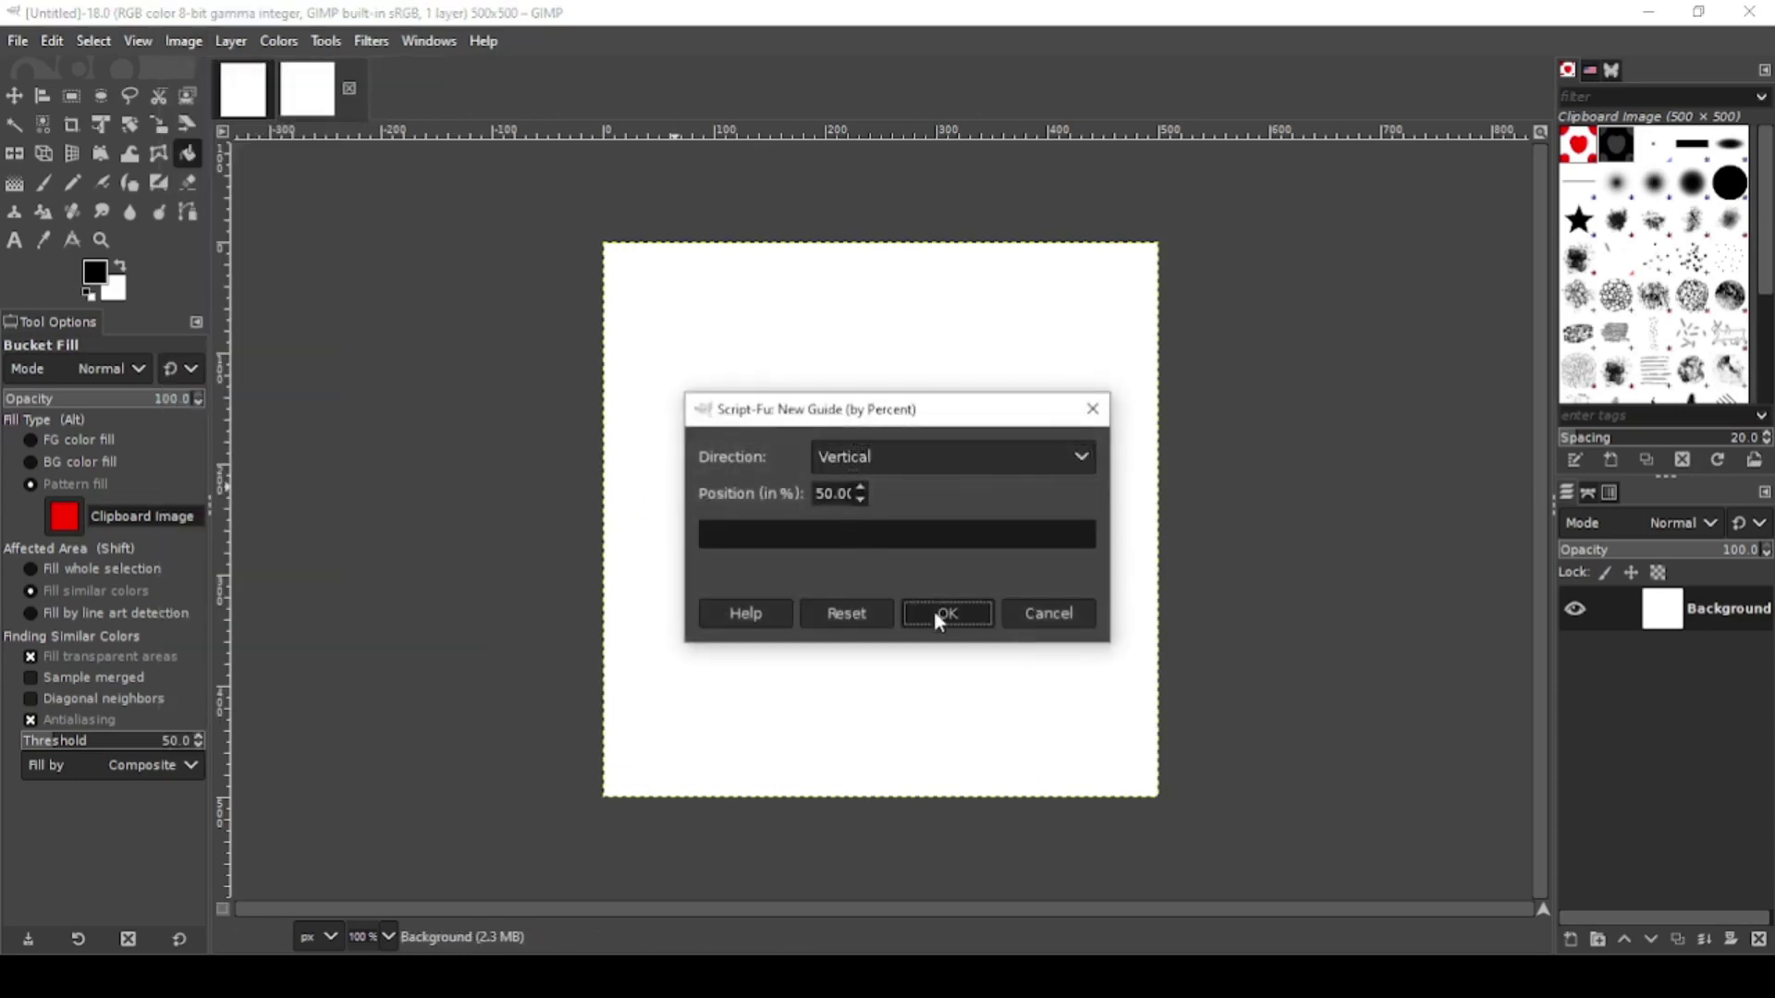
pyautogui.click(941, 613)
pyautogui.click(181, 42)
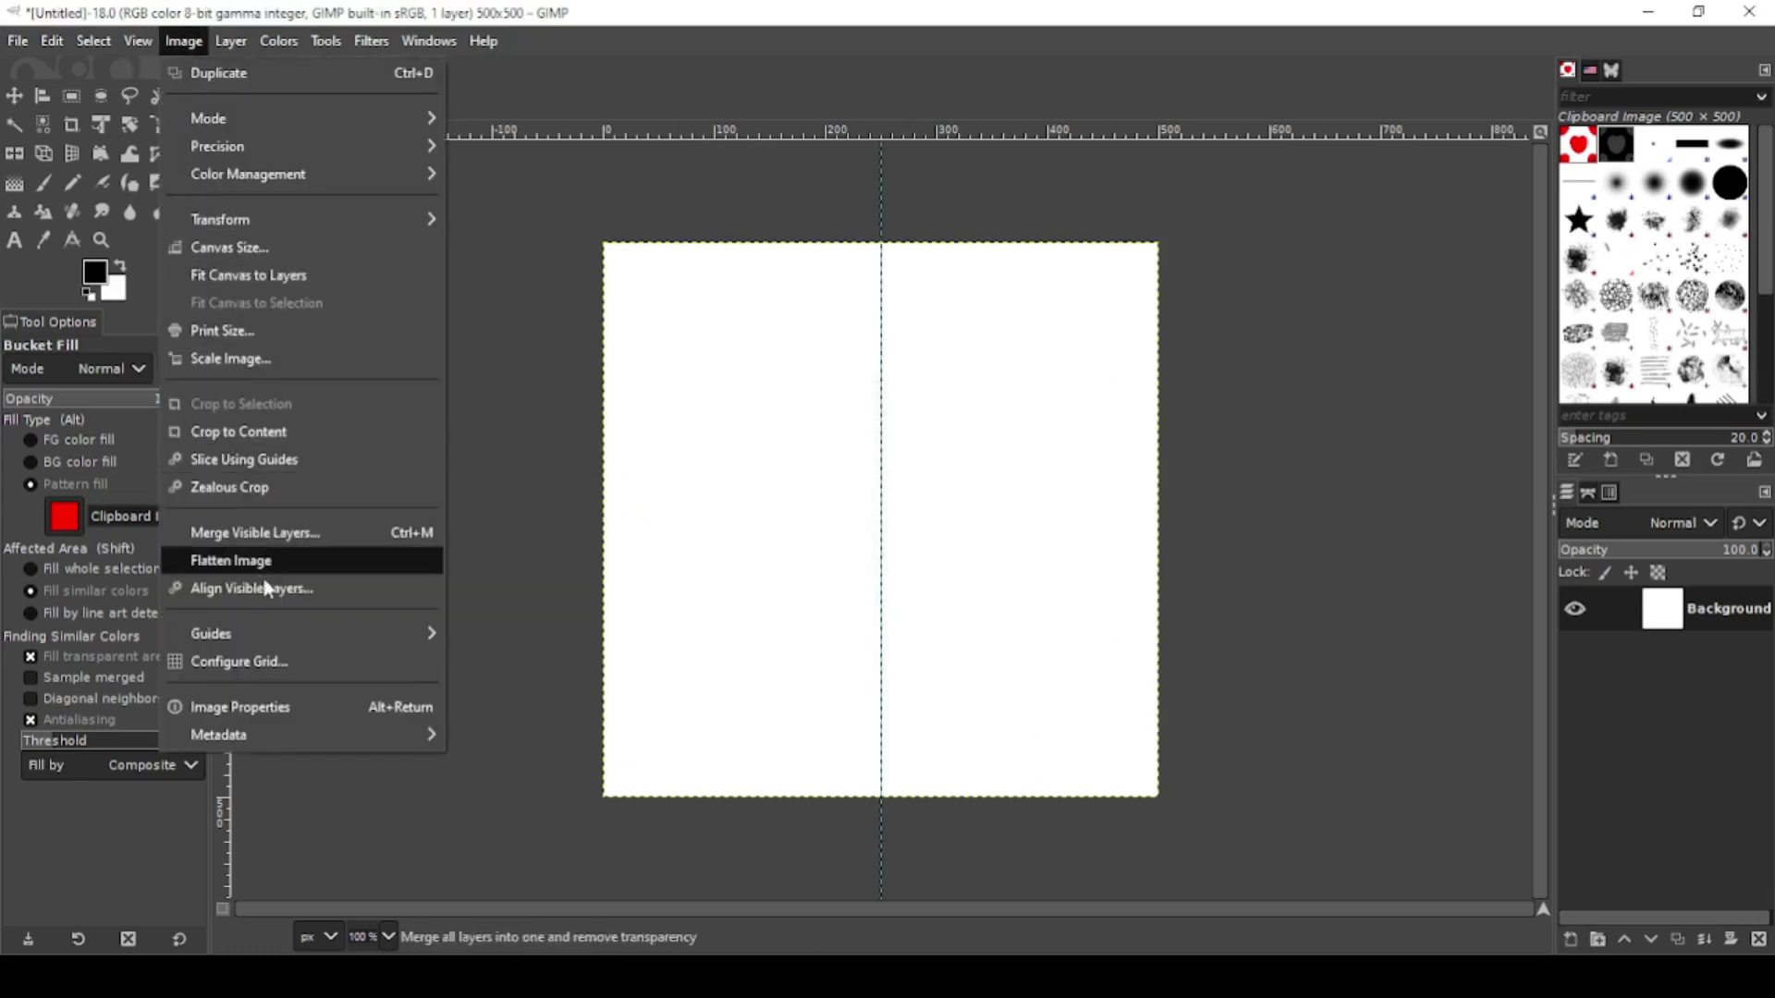
pyautogui.moveTo(264, 619)
pyautogui.click(499, 638)
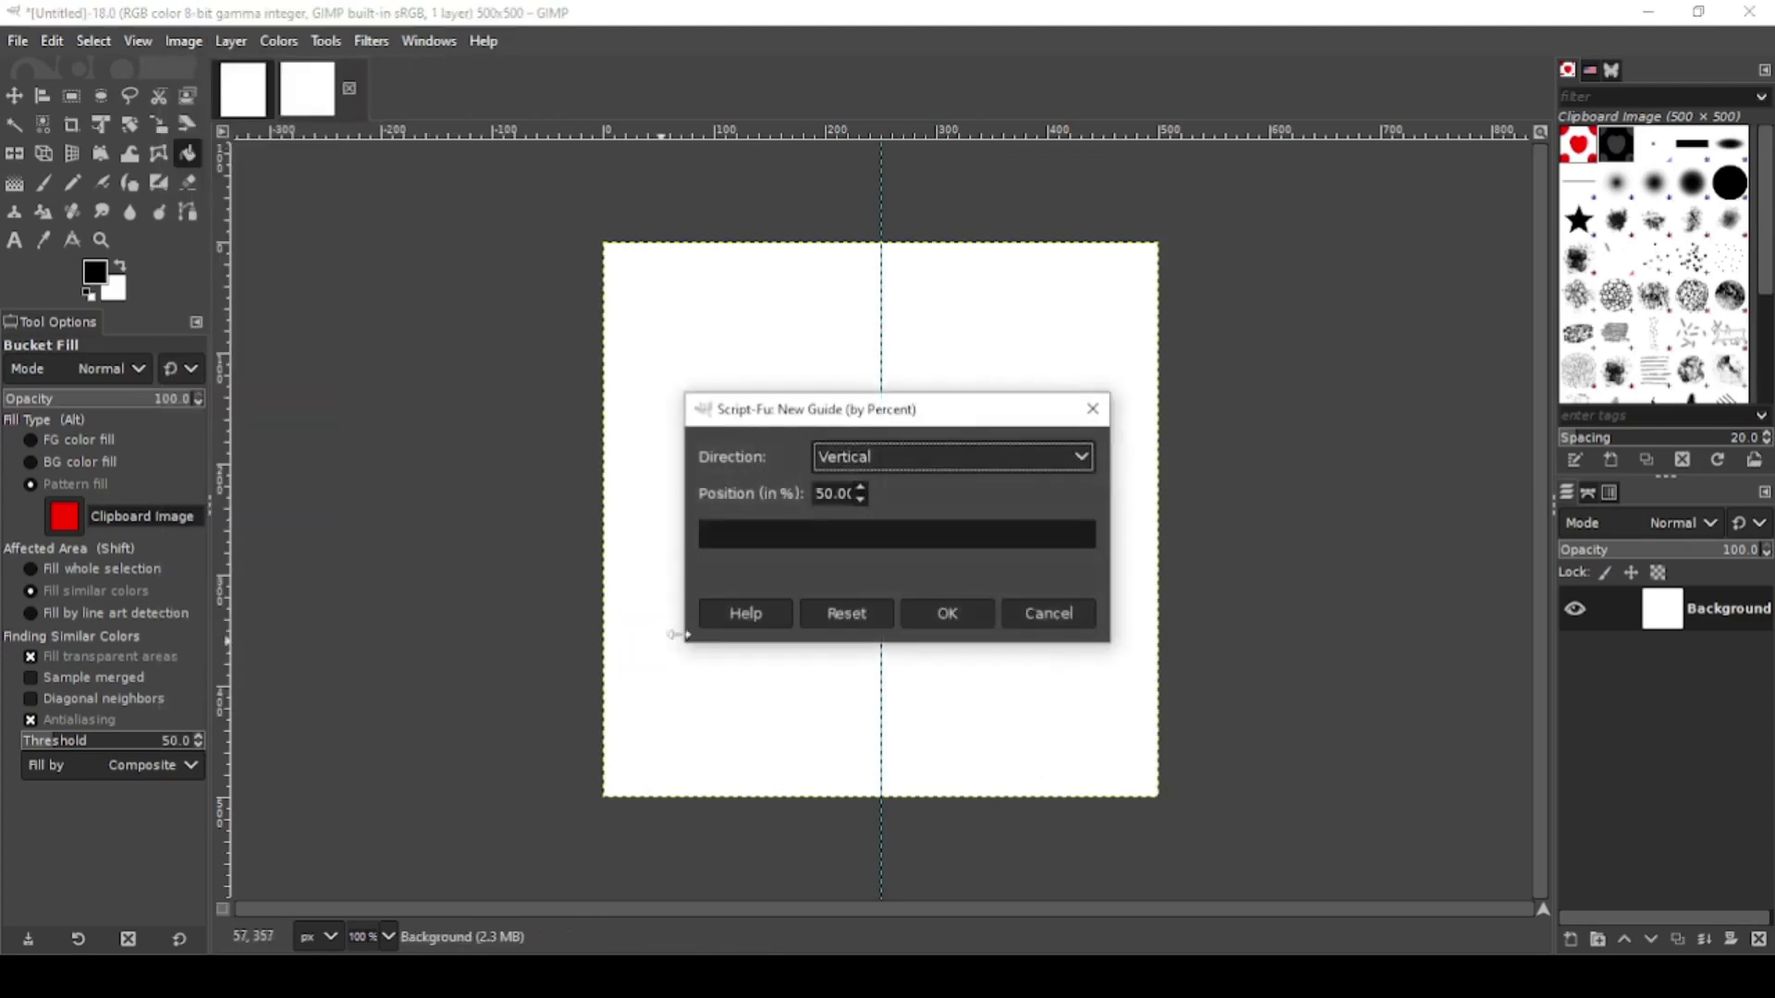
pyautogui.click(854, 472)
pyautogui.click(867, 490)
pyautogui.click(928, 614)
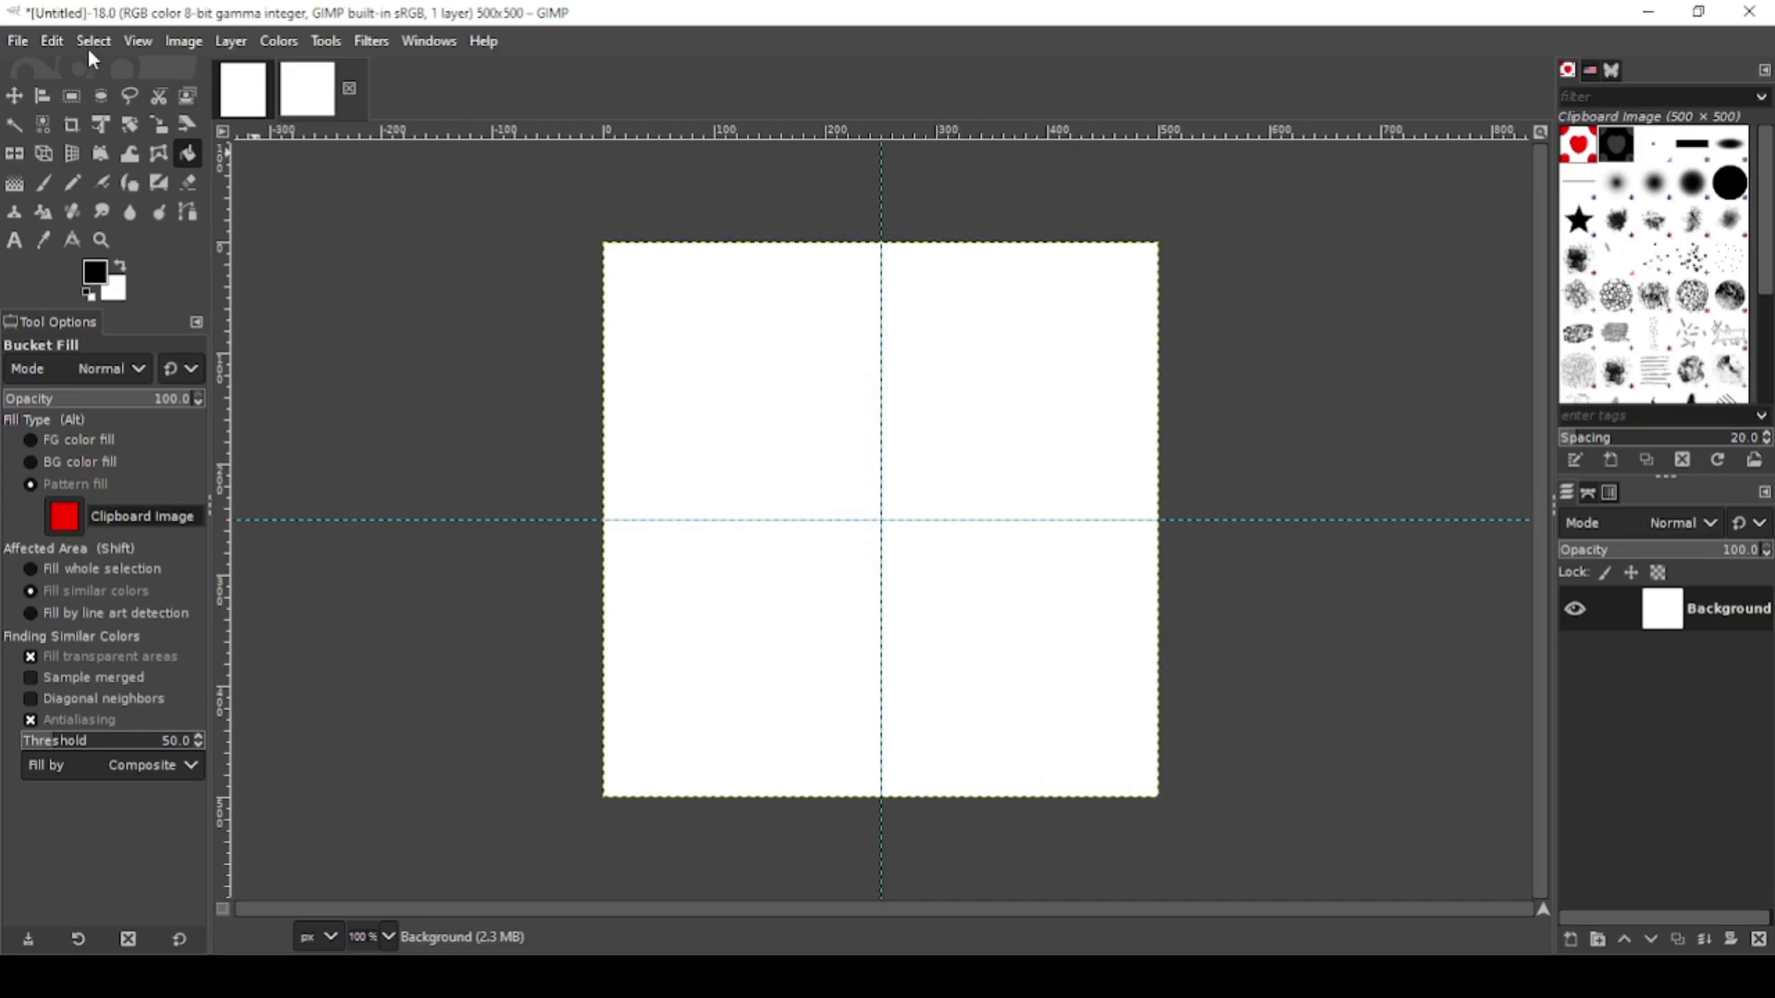
# - In the 4500×5400 image, show and select the red heart LAYER and copy it
pyautogui.click(243, 89)
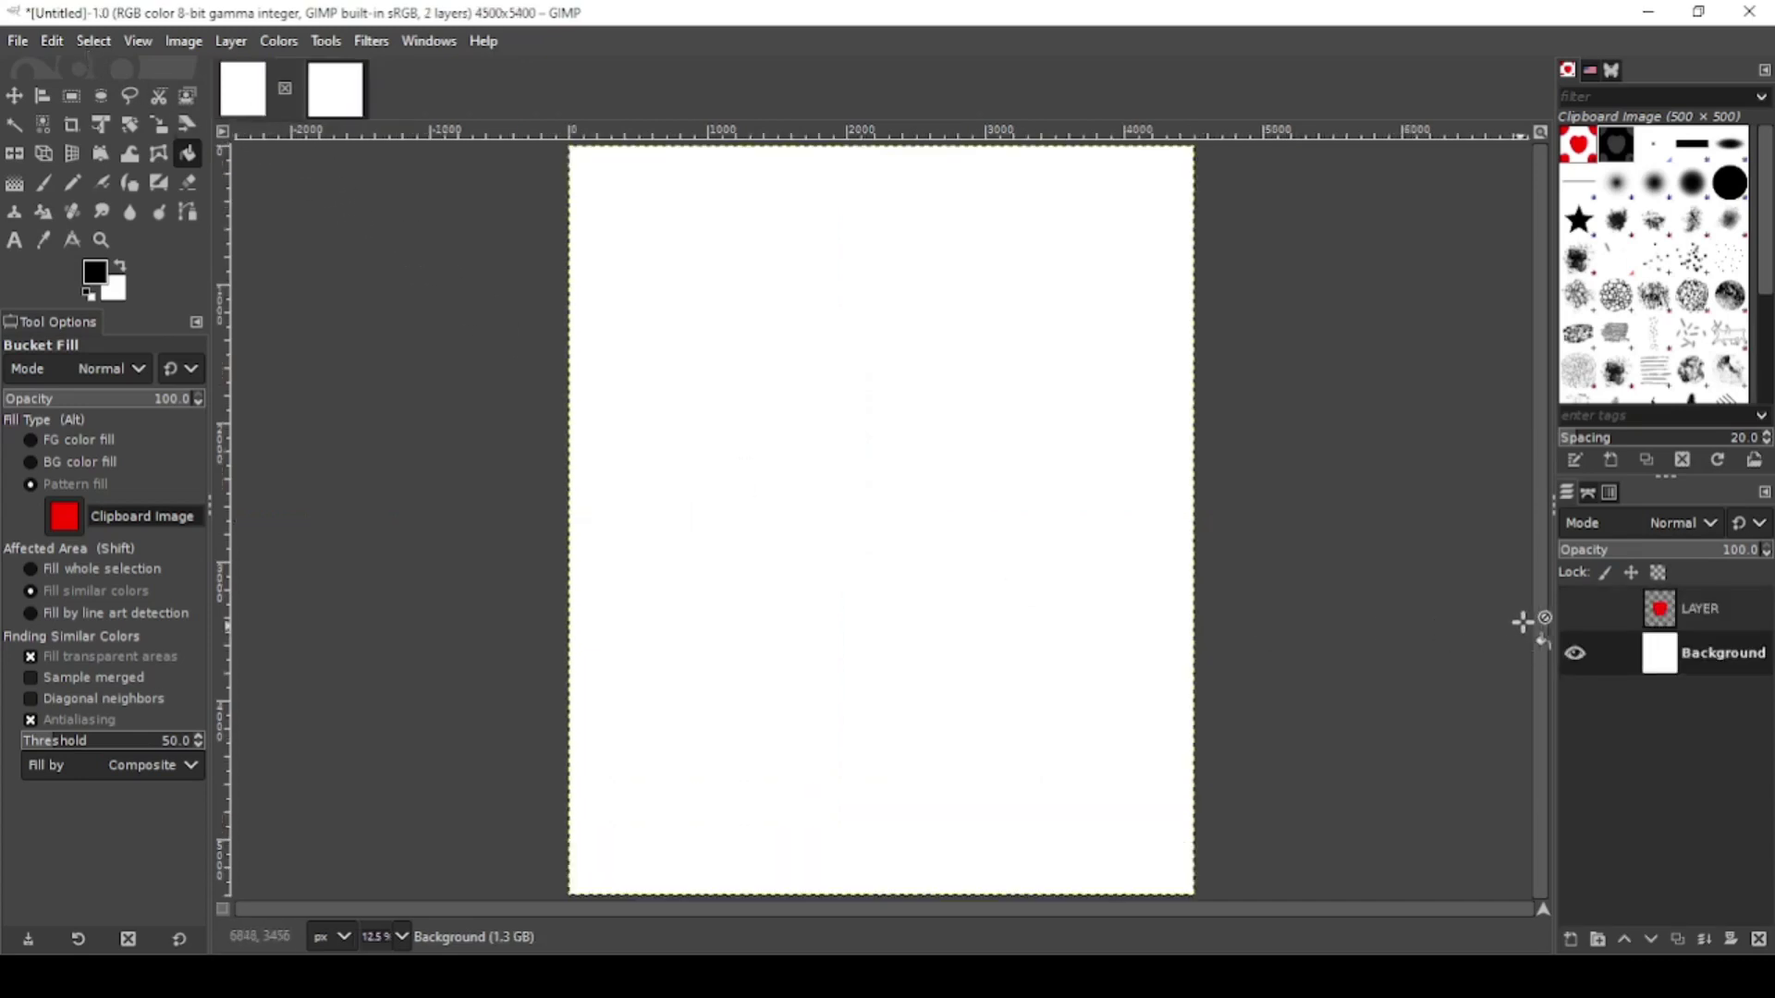
pyautogui.click(1574, 607)
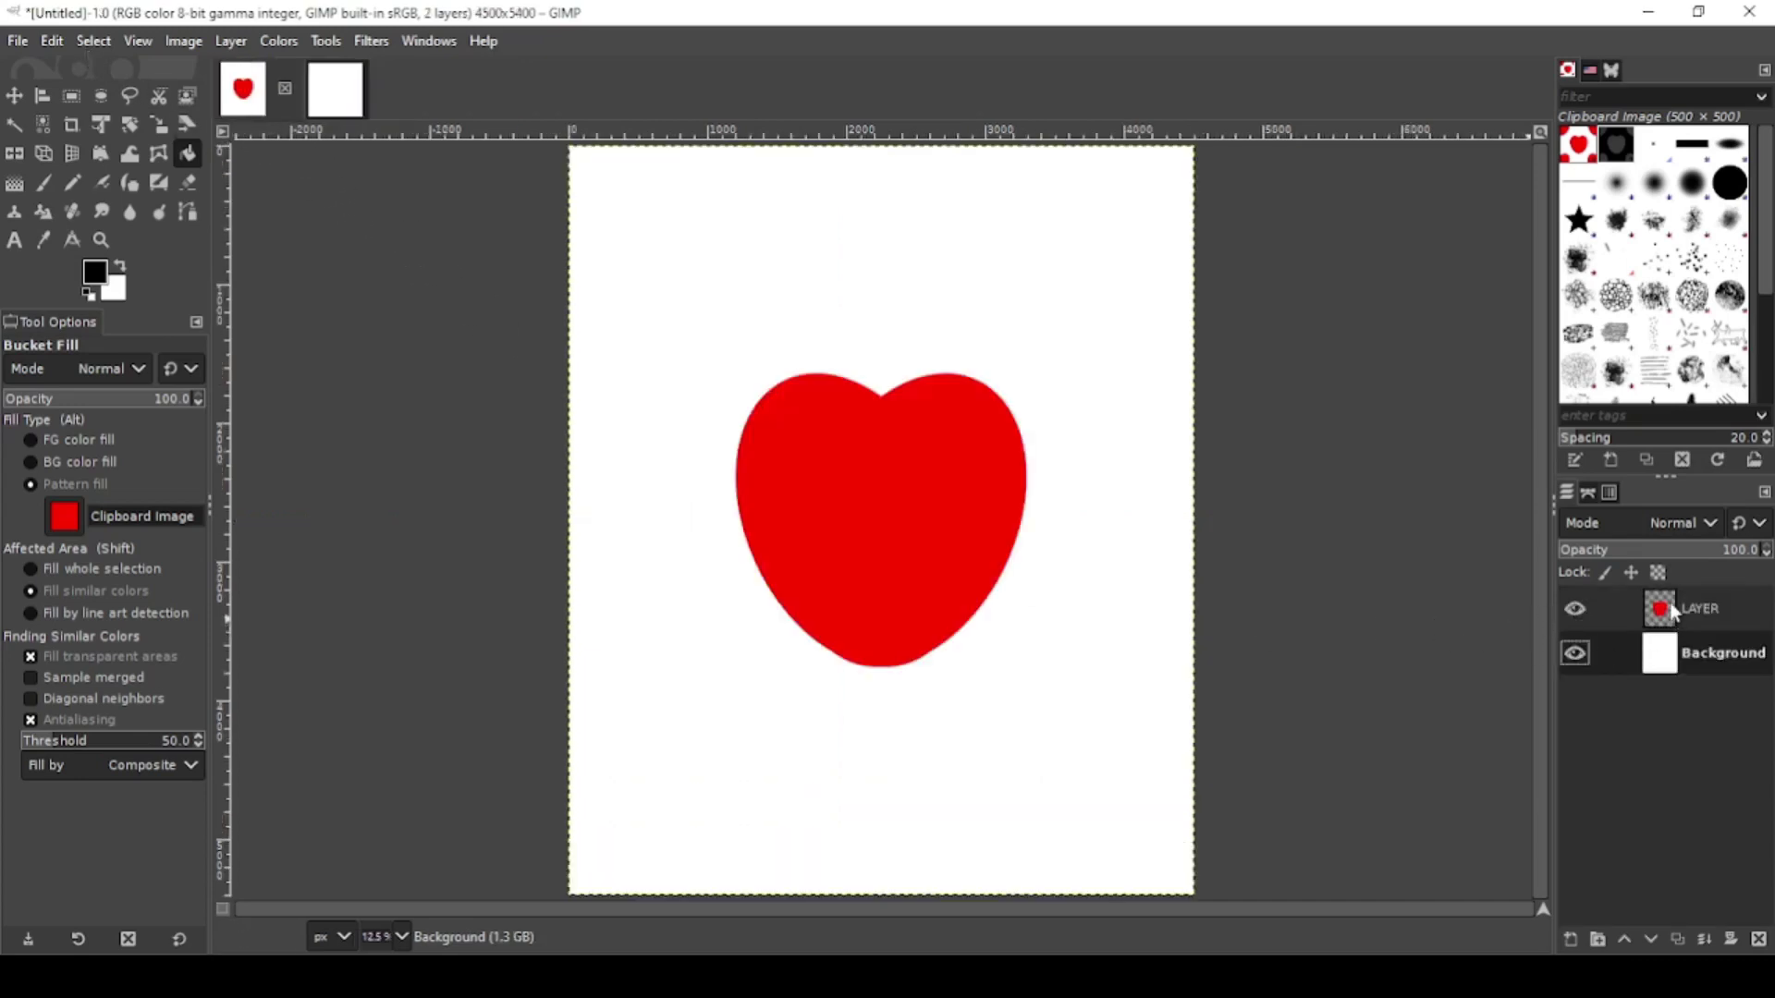
pyautogui.click(1675, 613)
pyautogui.rightClick(896, 550)
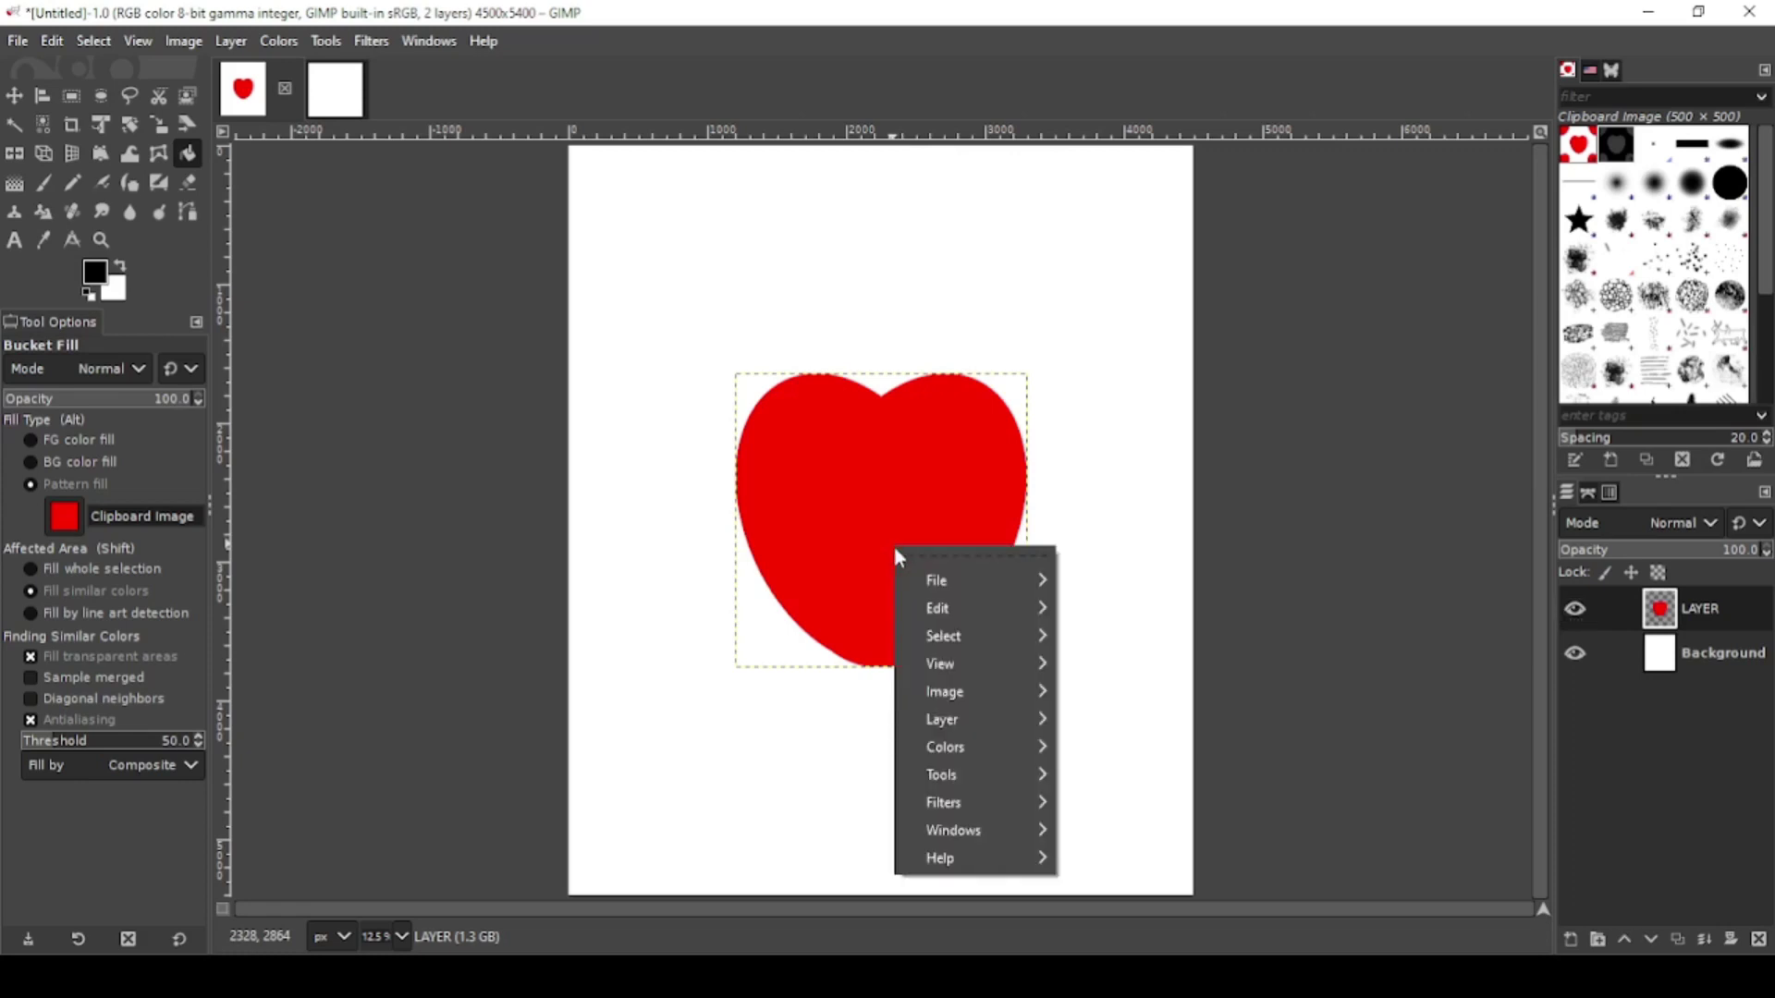
pyautogui.moveTo(940, 610)
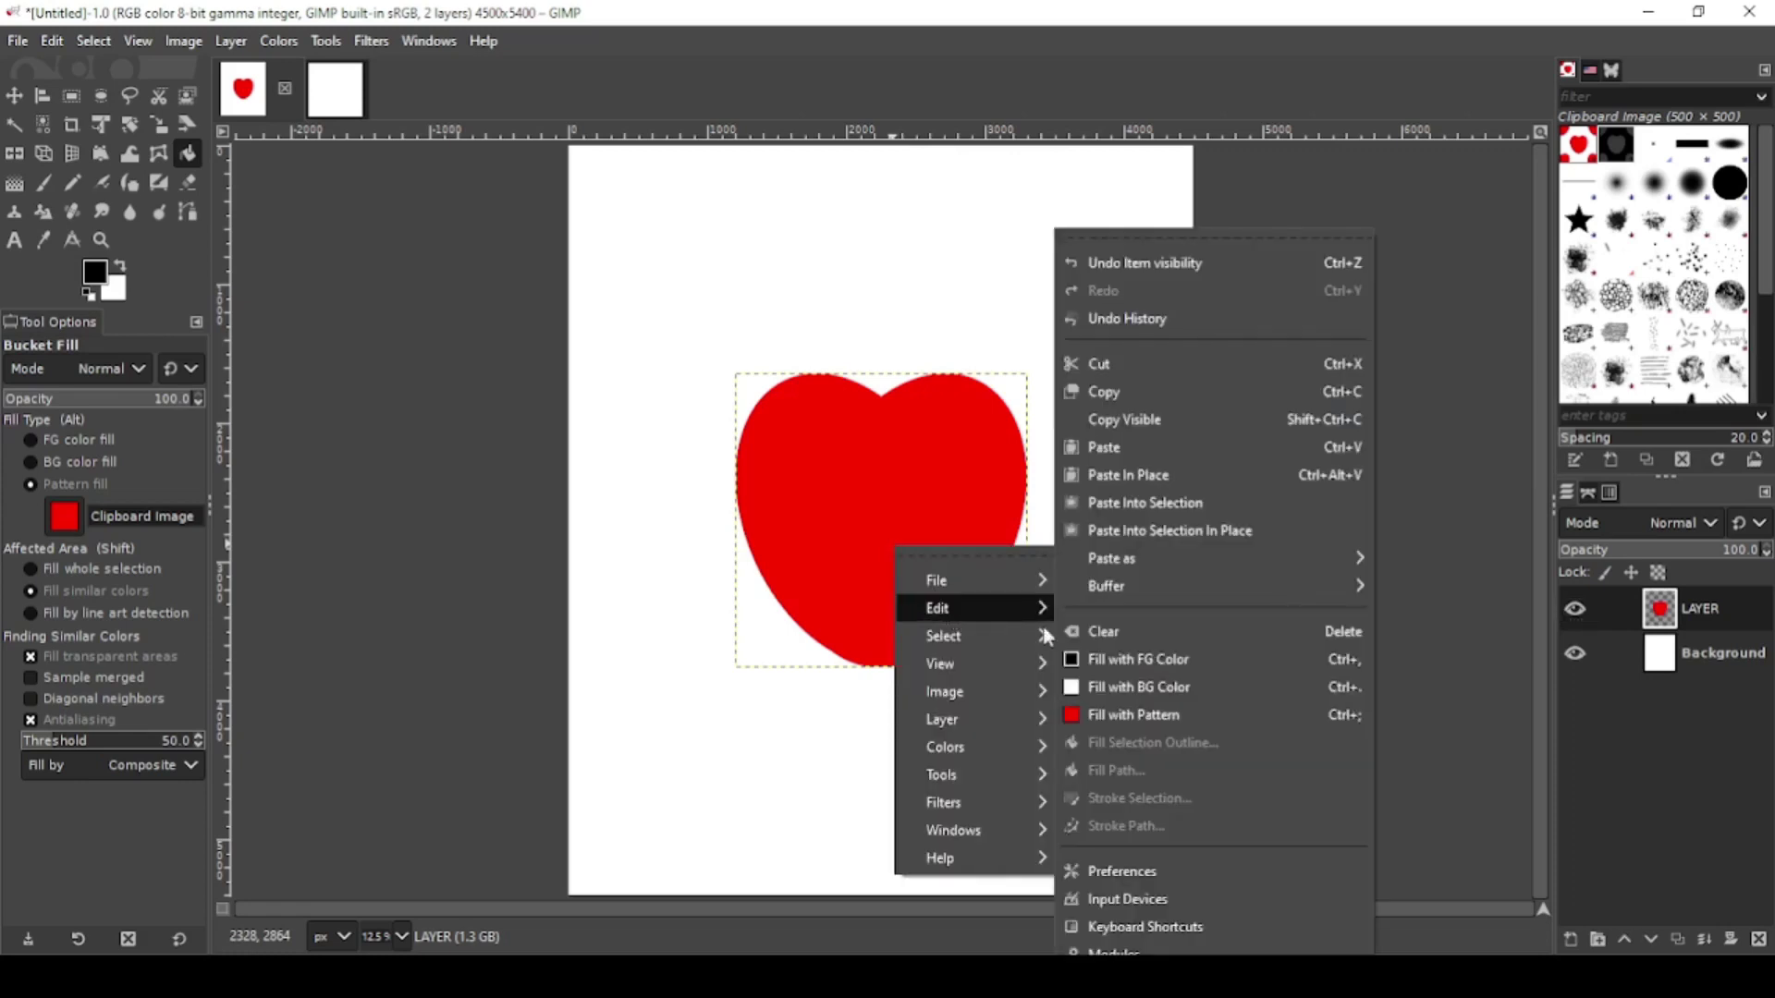
pyautogui.click(1110, 395)
# - Paste the heart into the 500×500 tile as a new layer
pyautogui.hotkey('ctrl', 'Tab')
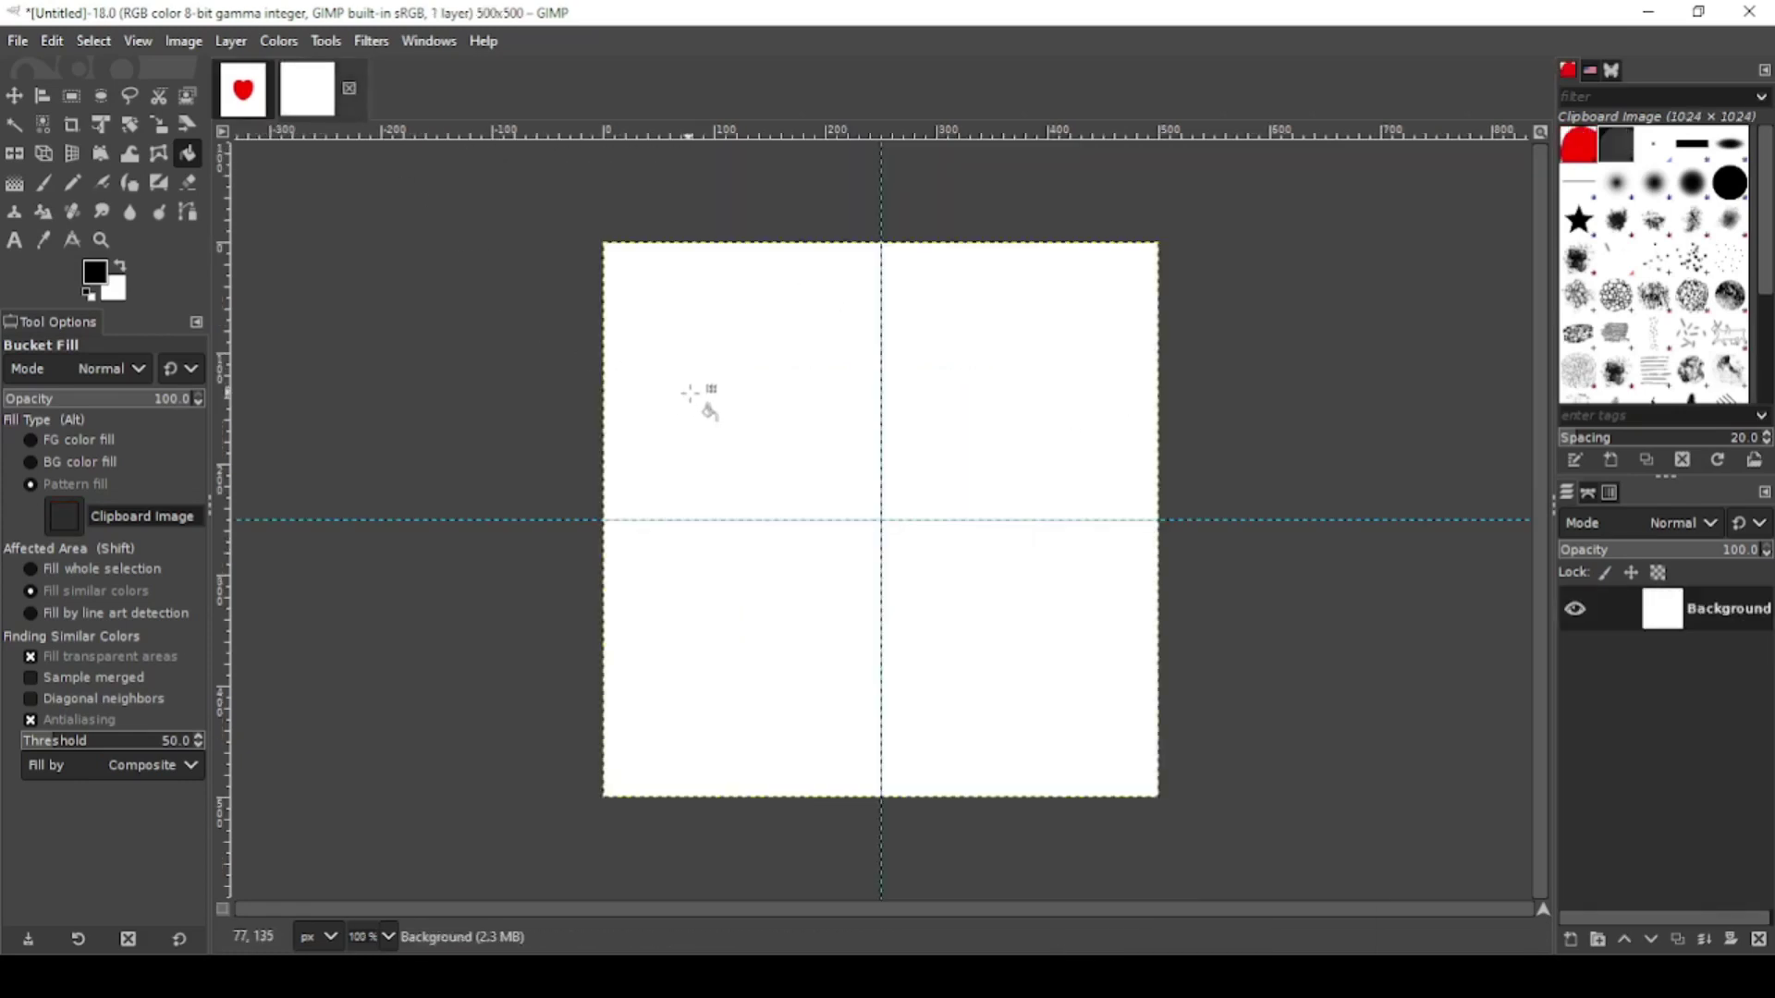
pyautogui.rightClick(690, 394)
pyautogui.moveTo(747, 455)
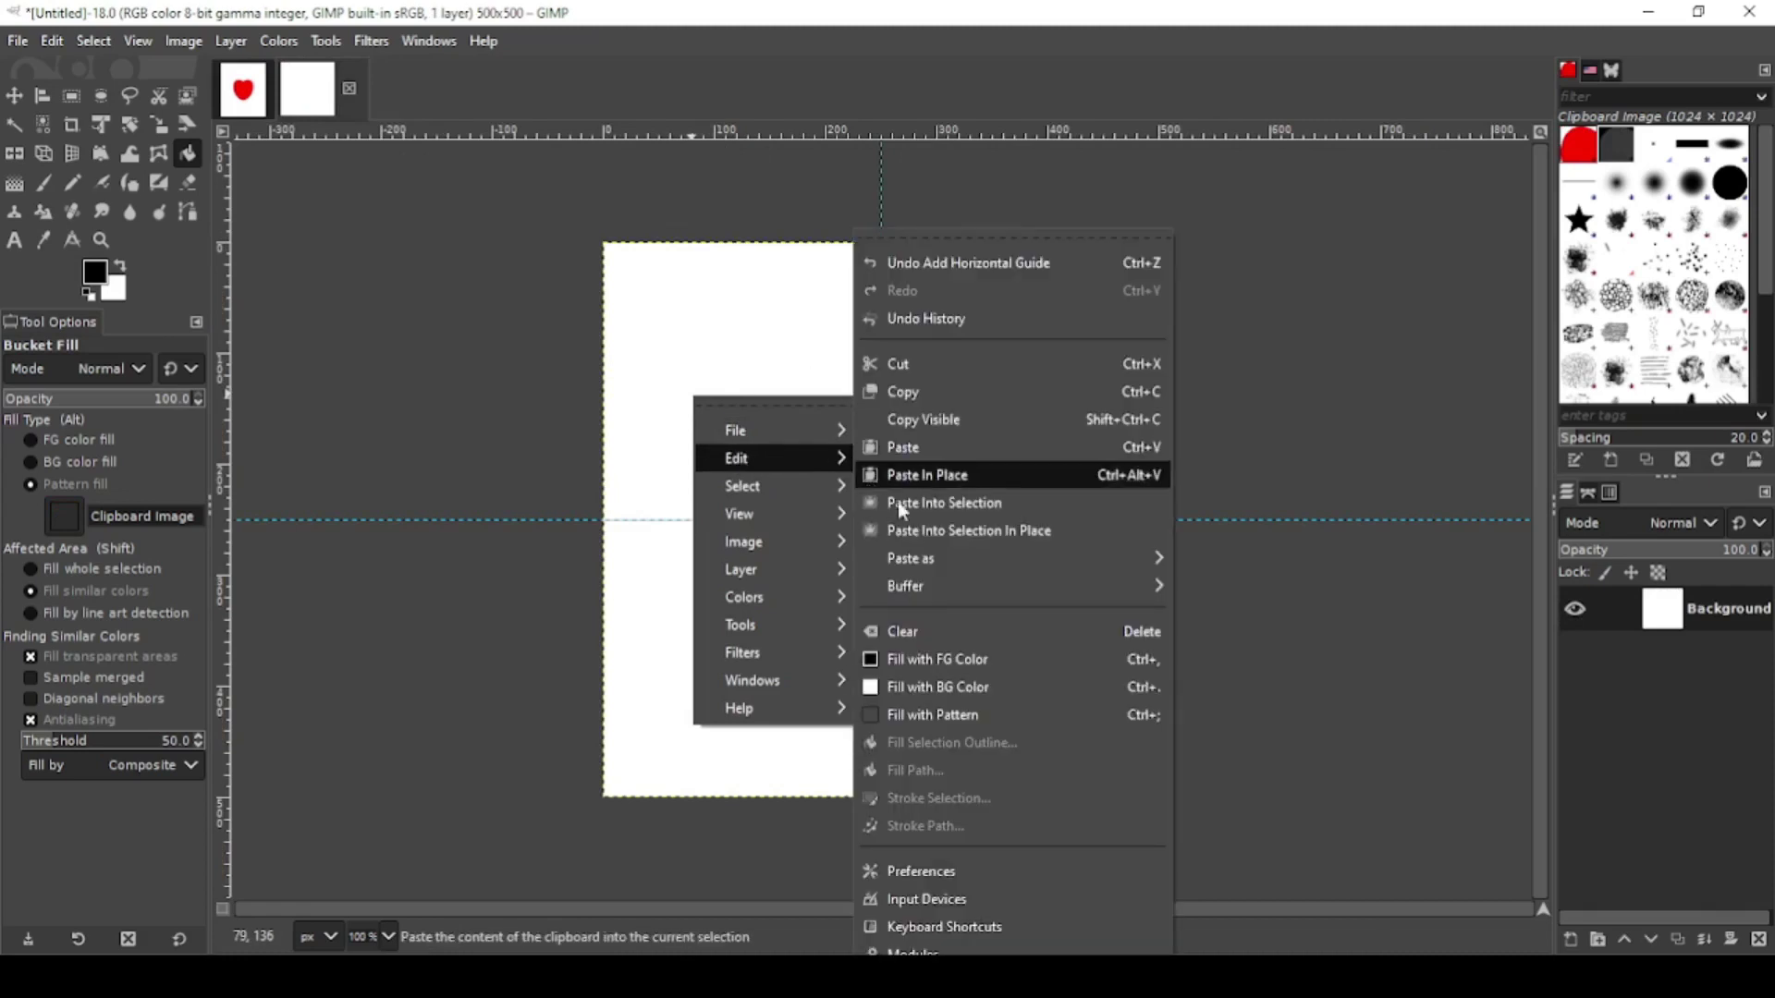
pyautogui.moveTo(962, 560)
pyautogui.click(1212, 573)
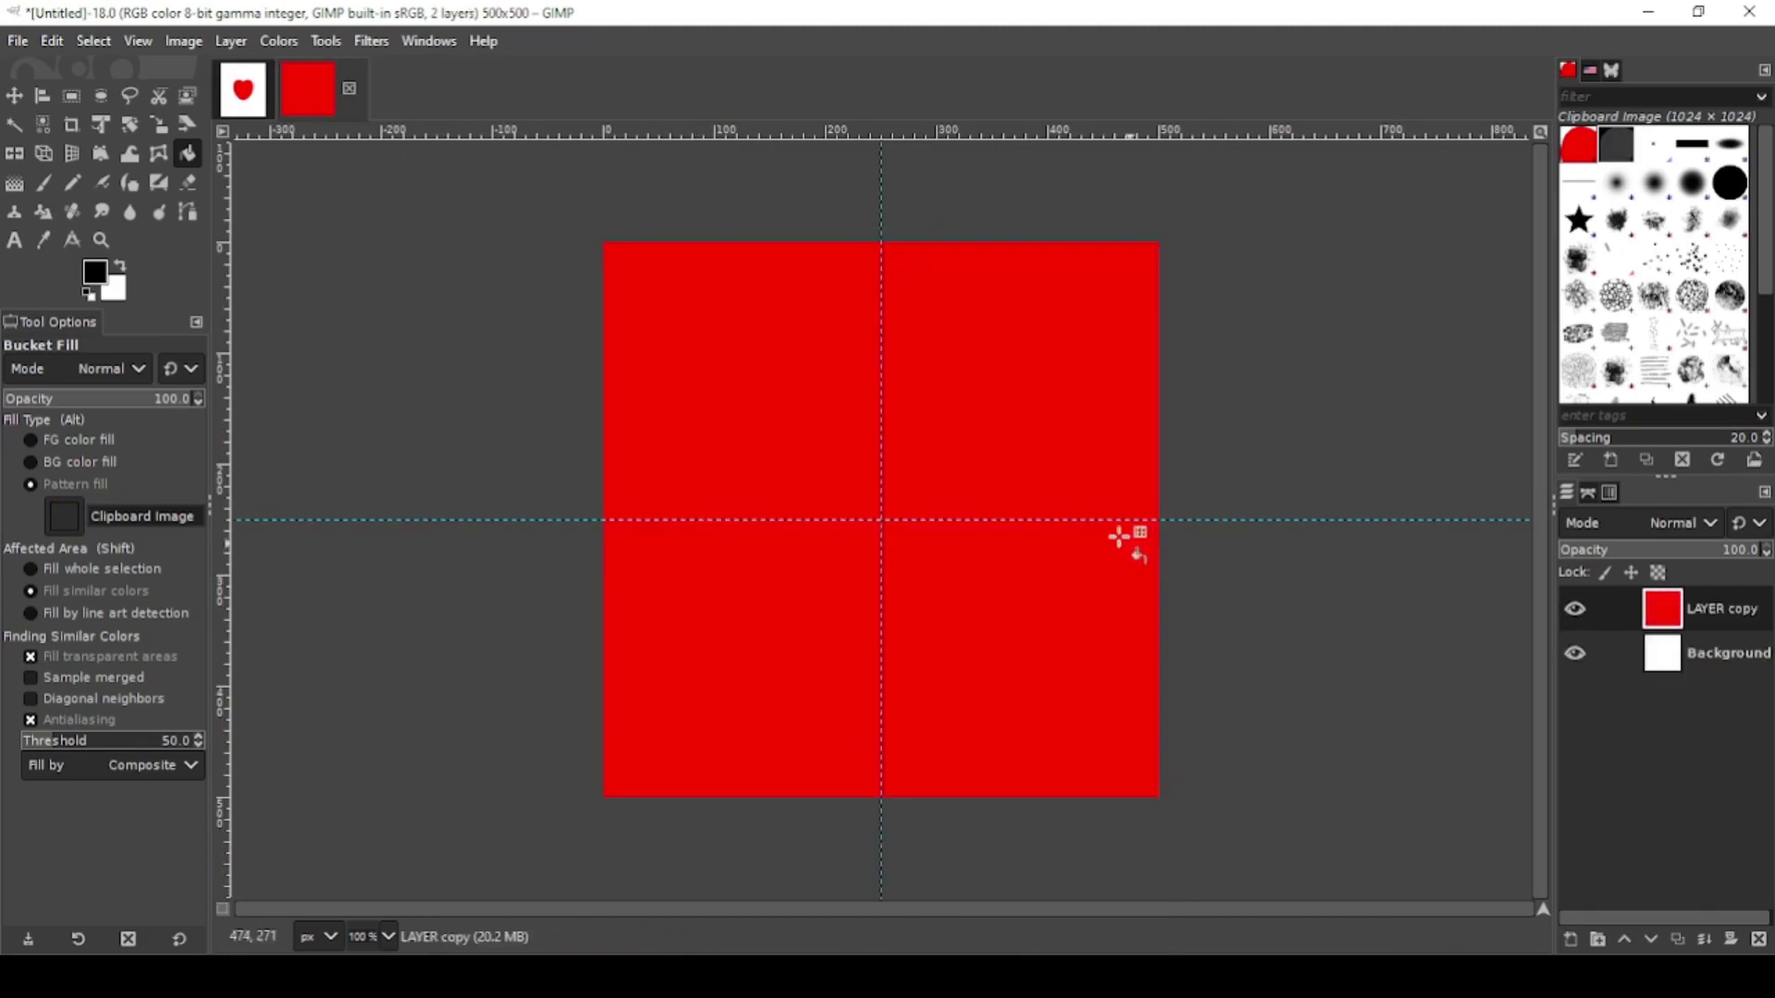
pyautogui.hotkey('shift', 's')
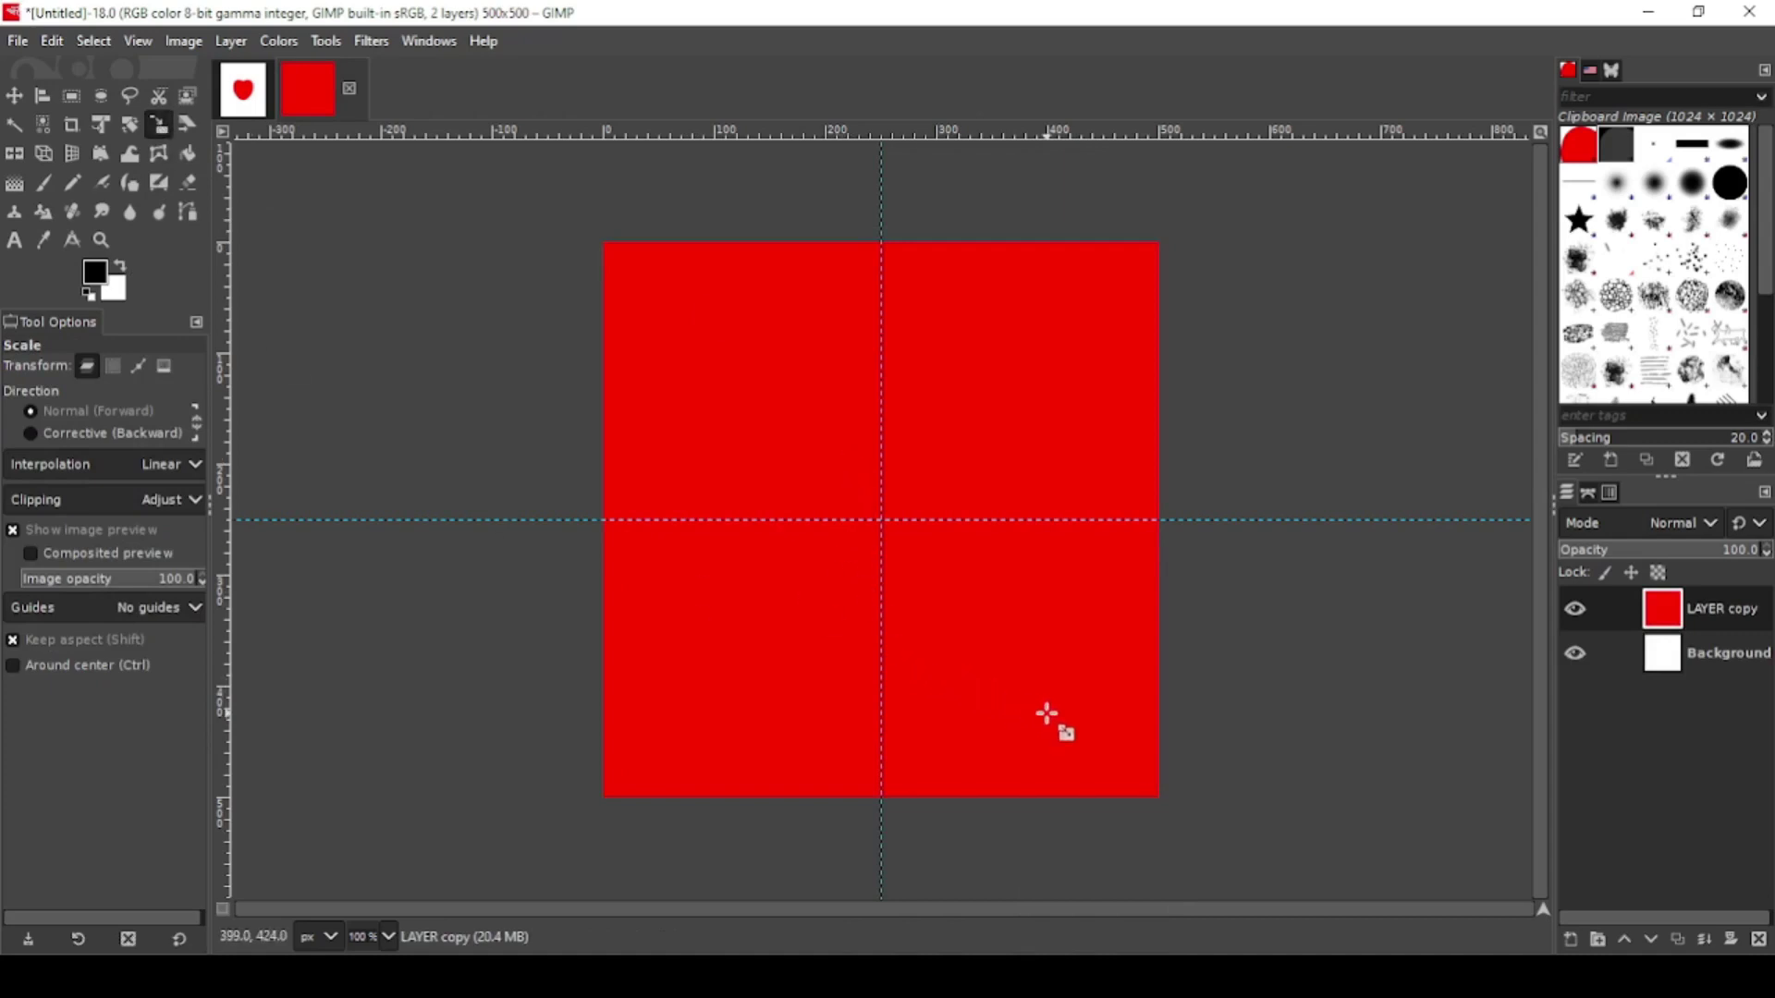
# - Scale the pasted heart to 250×253 px and move it onto the guides' crossing
pyautogui.moveTo(1047, 716); pyautogui.dragTo(912, 544)
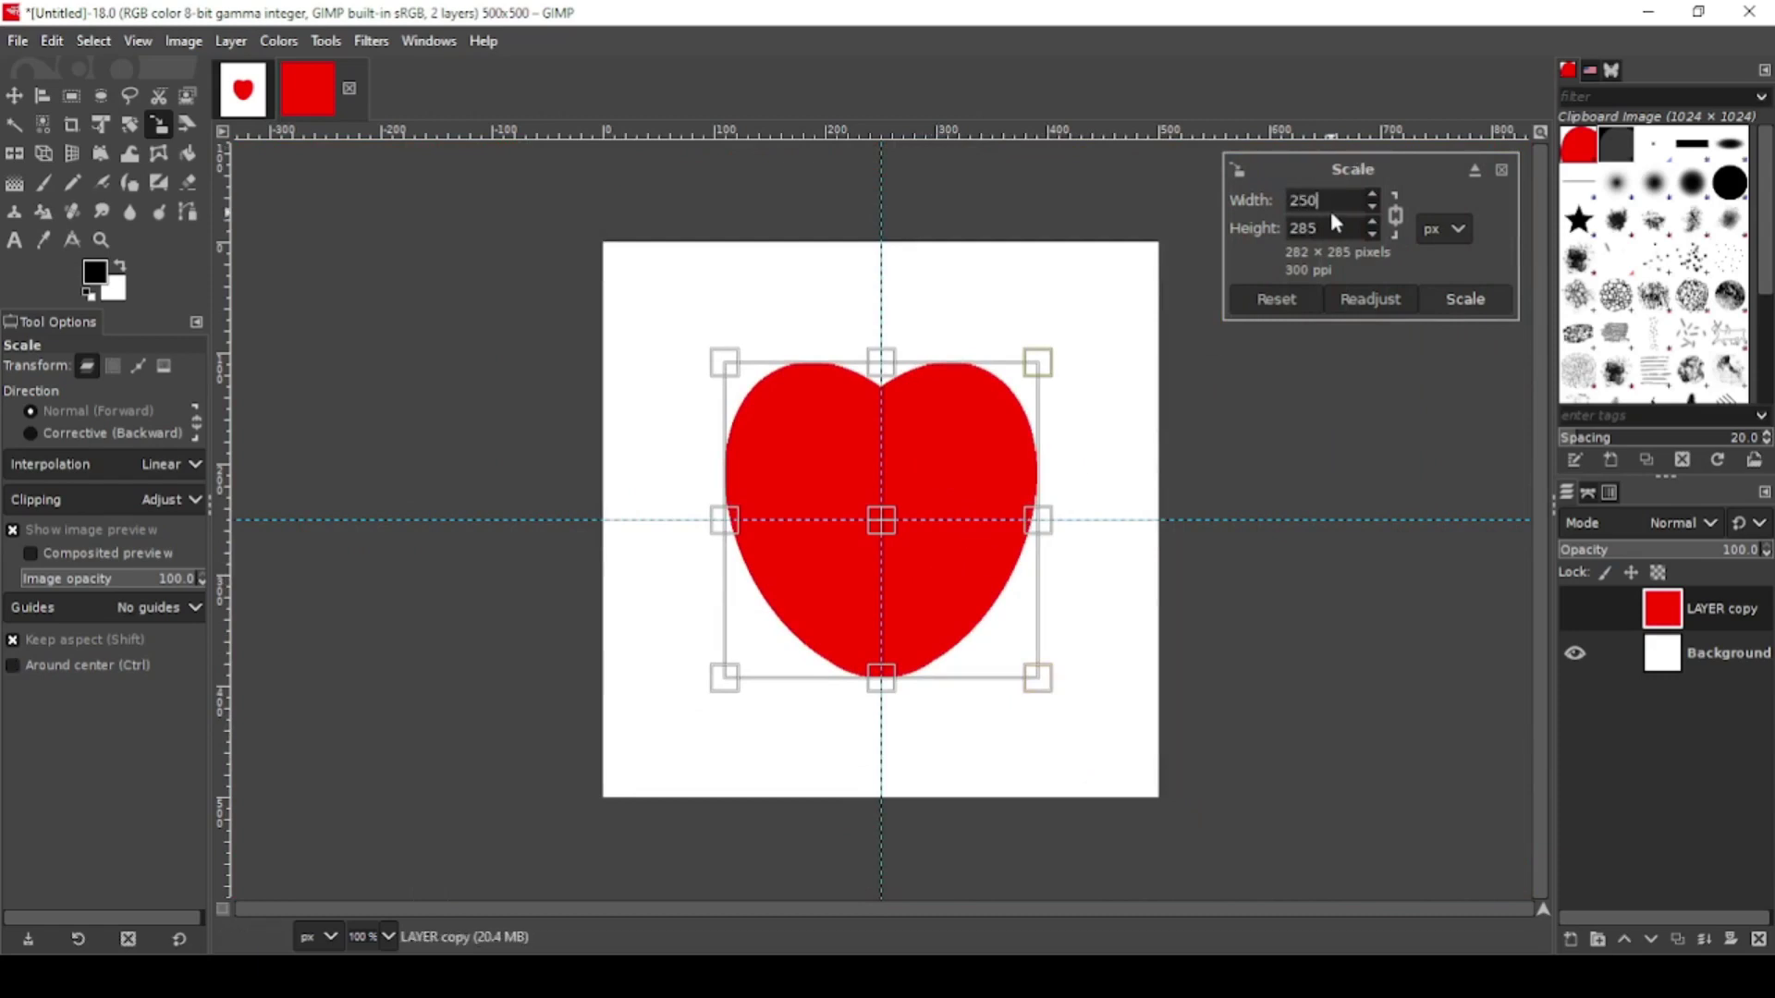
pyautogui.press('Tab')
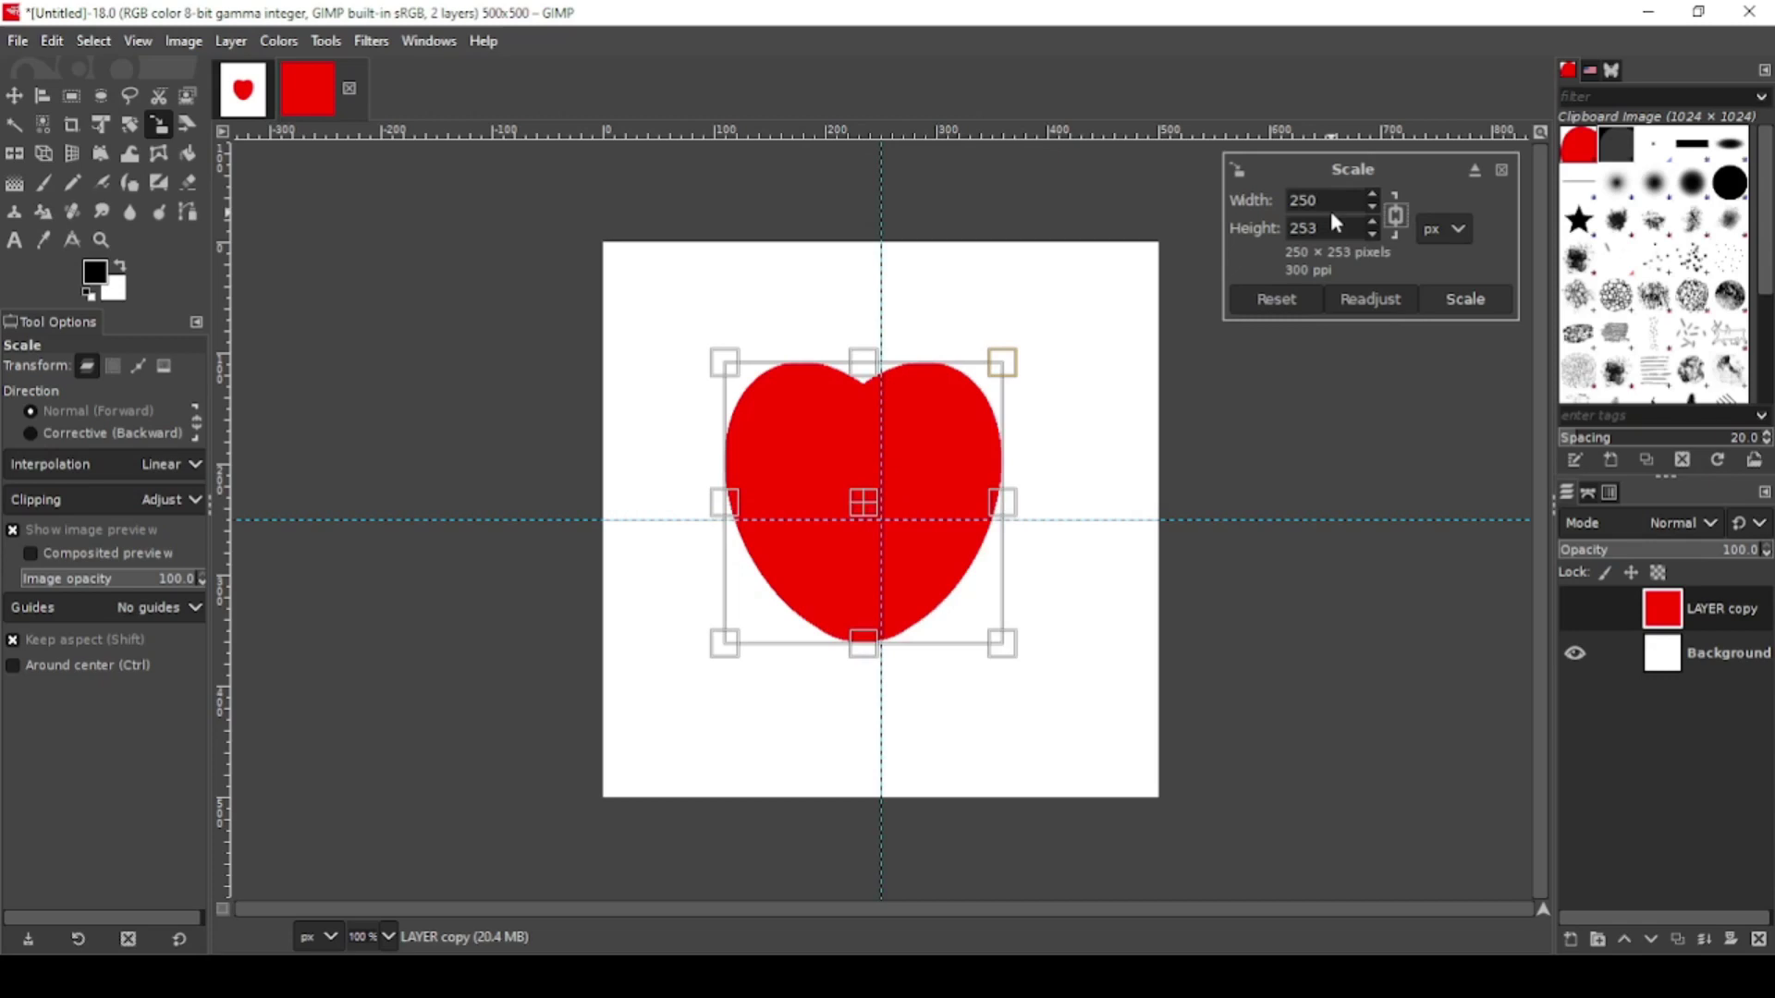
pyautogui.click(1468, 298)
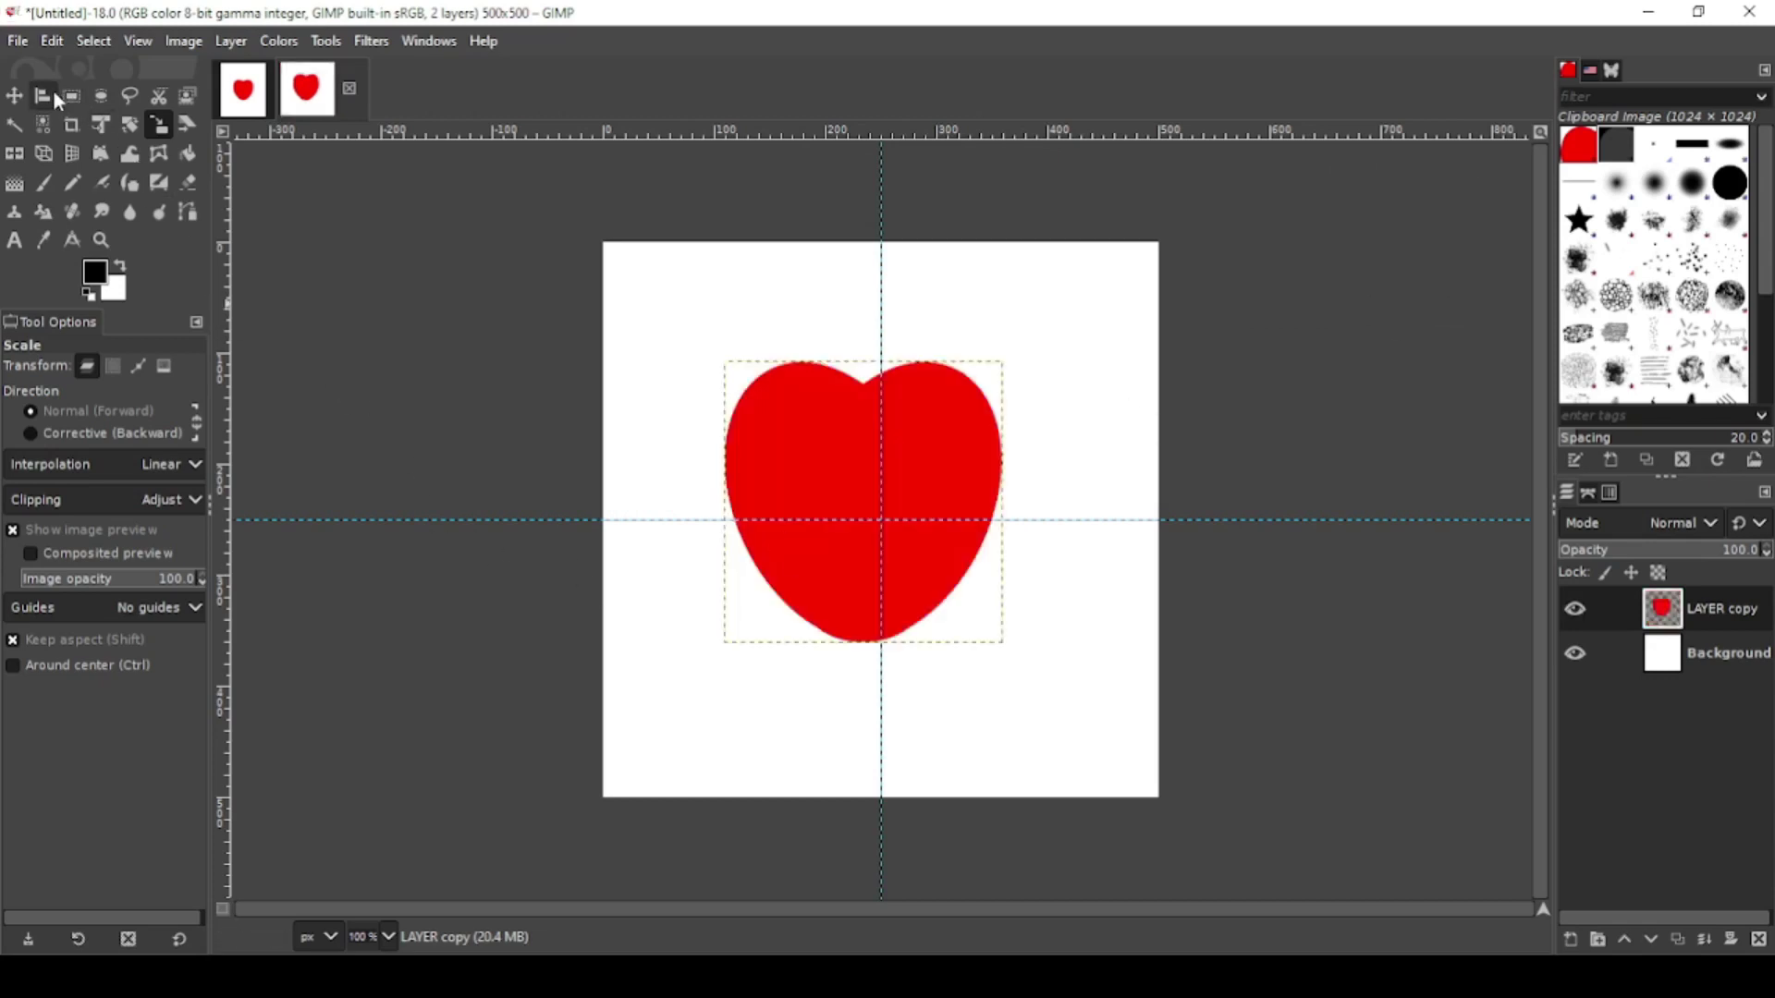
pyautogui.click(16, 95)
pyautogui.moveTo(927, 459); pyautogui.dragTo(942, 472)
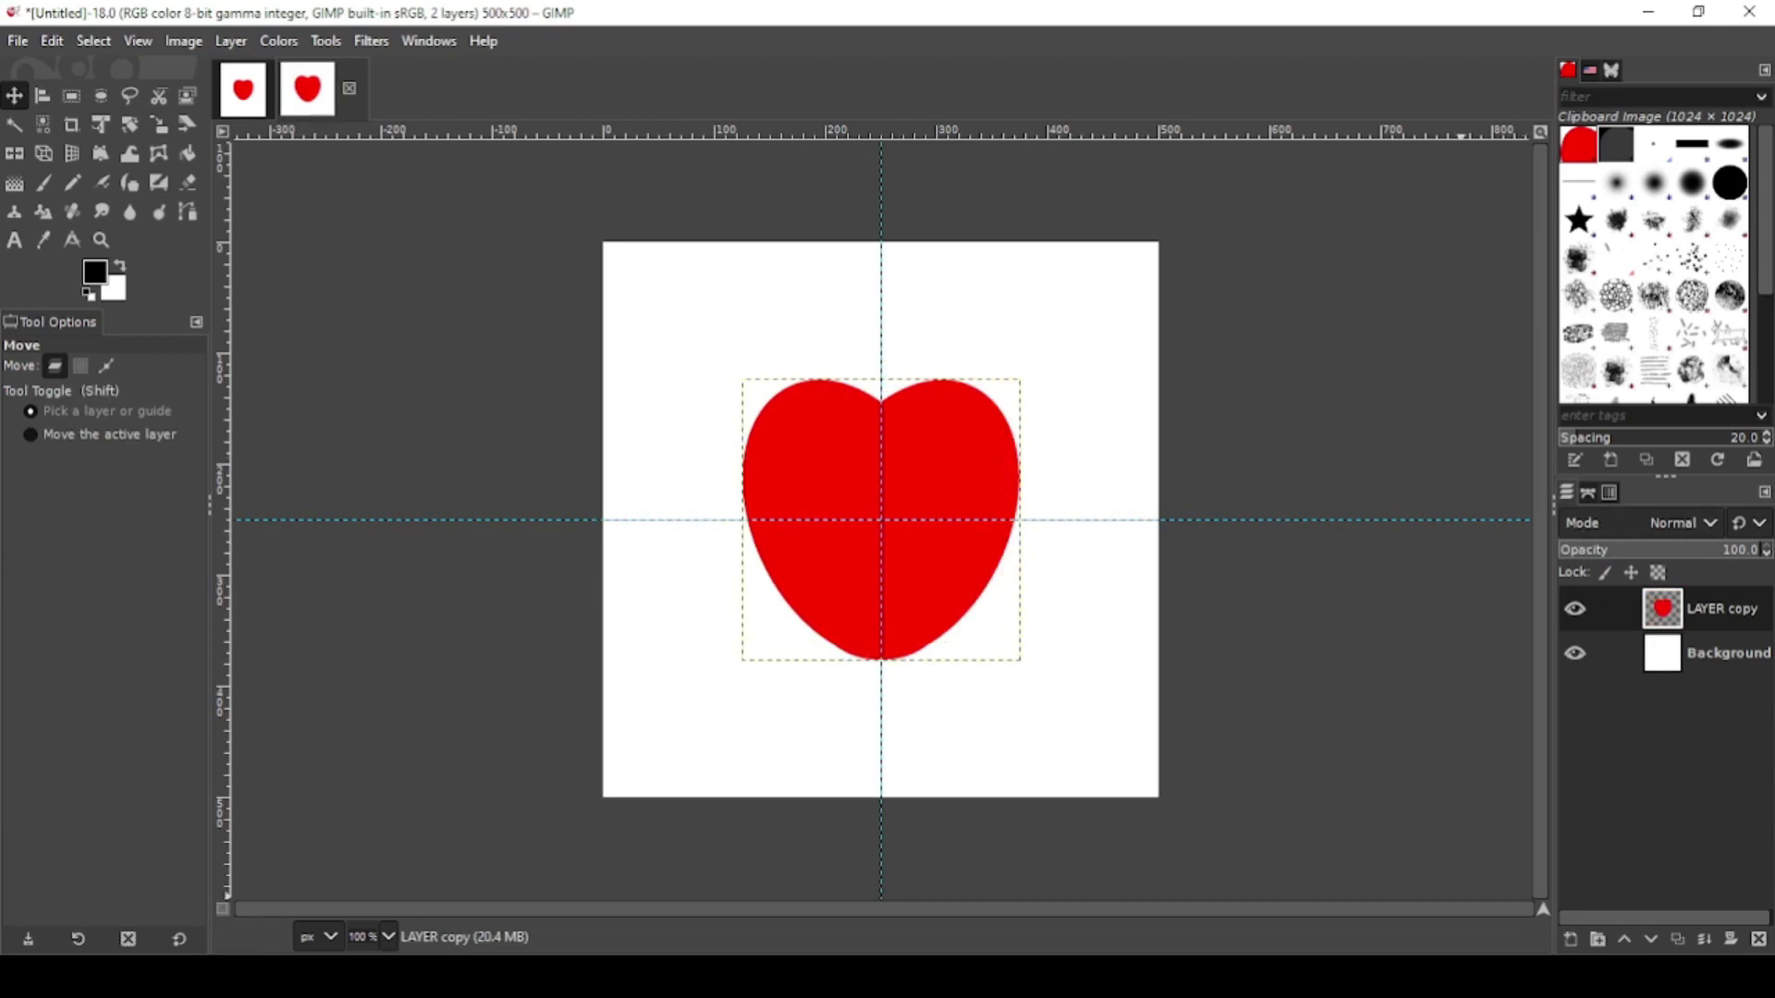
# - Duplicate the heart layer and set its boundary with Layer to Image Size
pyautogui.click(1678, 941)
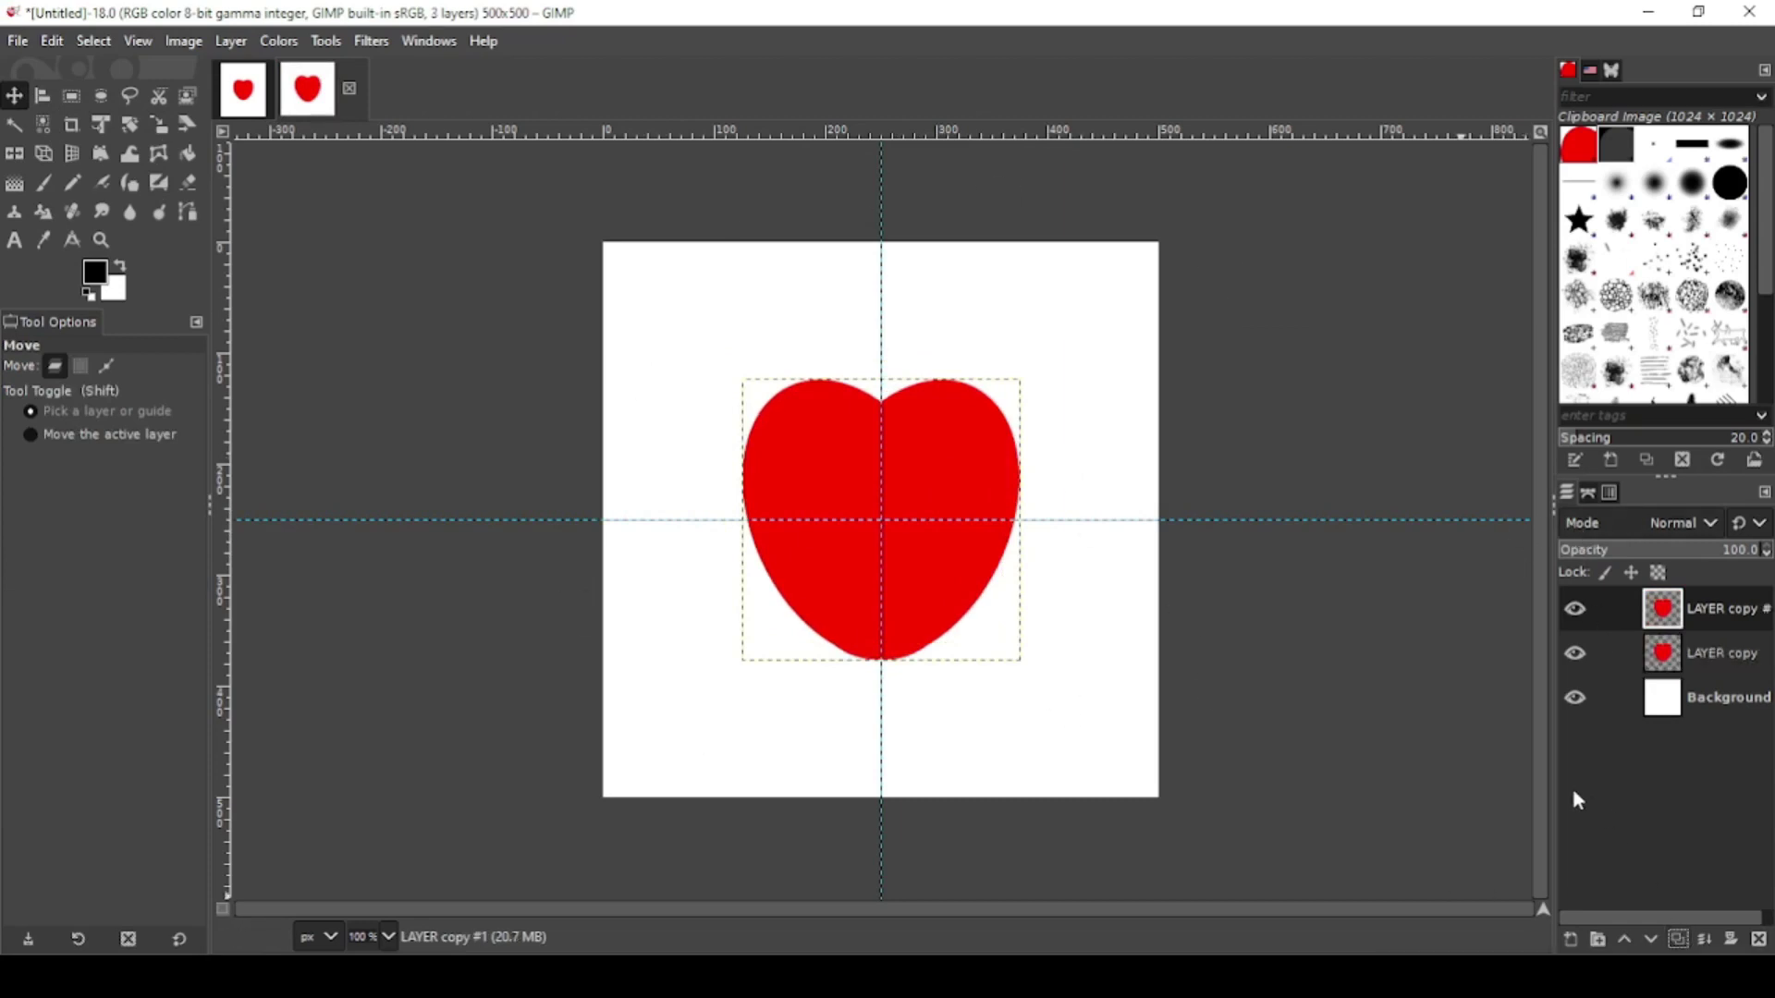
pyautogui.click(231, 42)
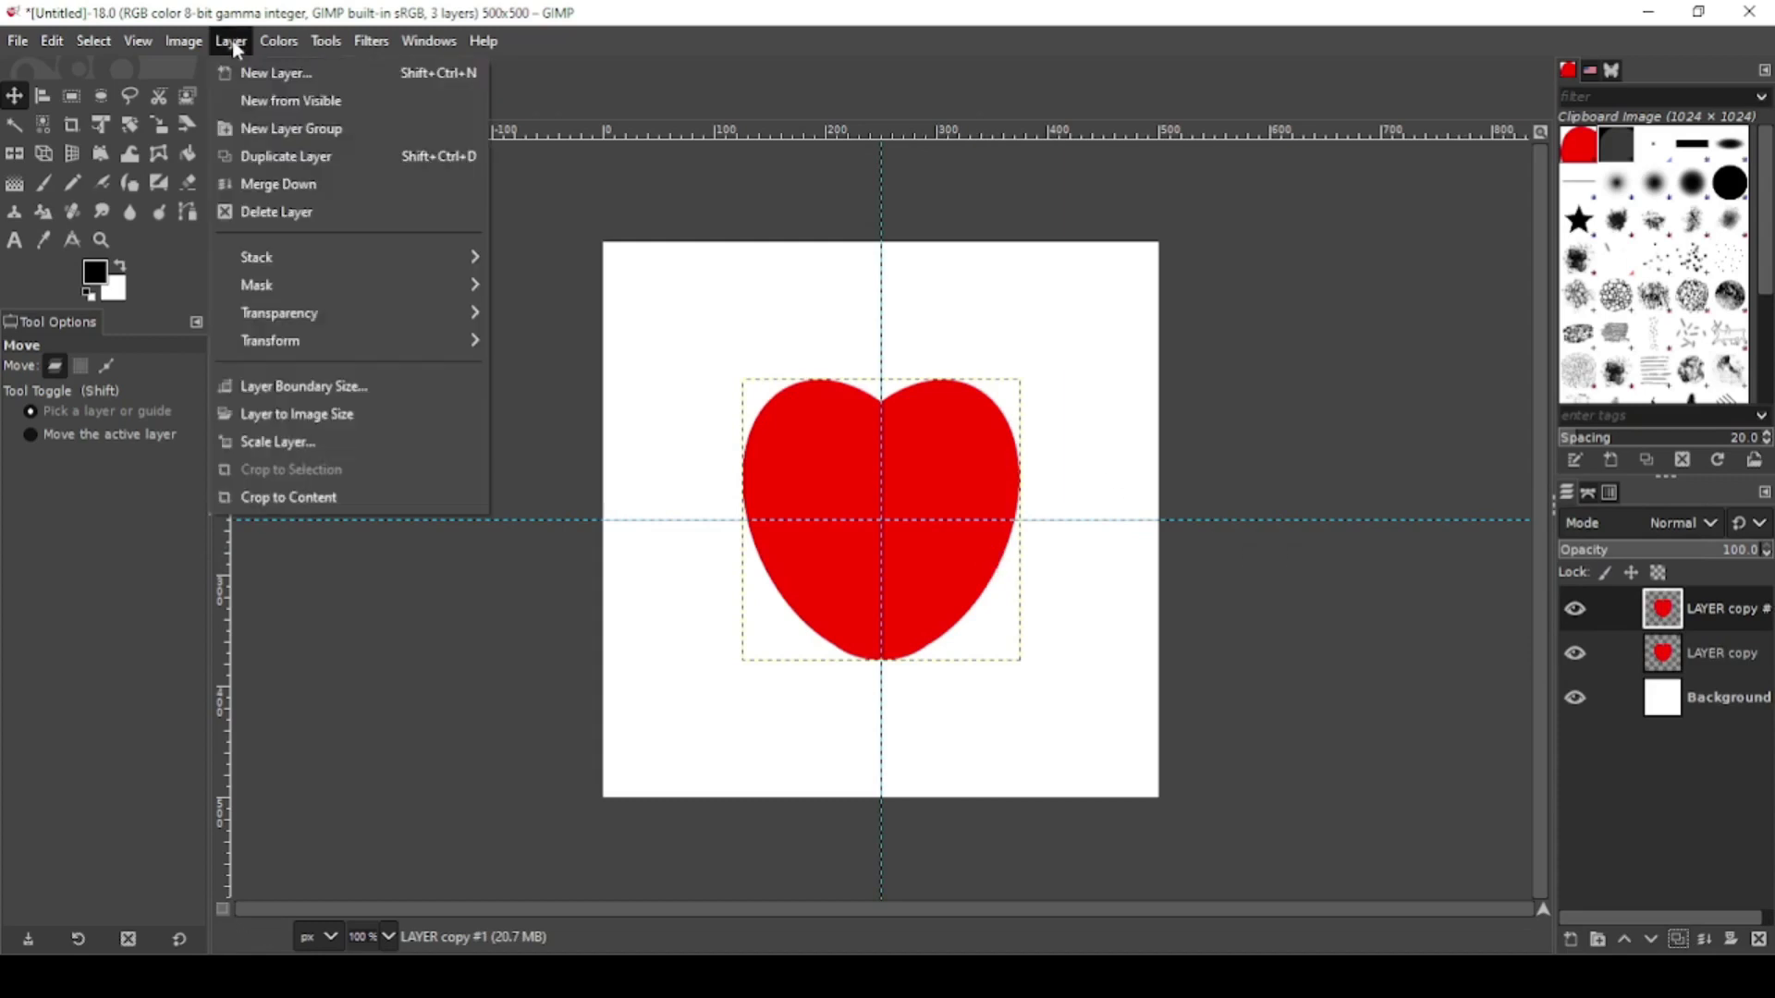
pyautogui.click(261, 412)
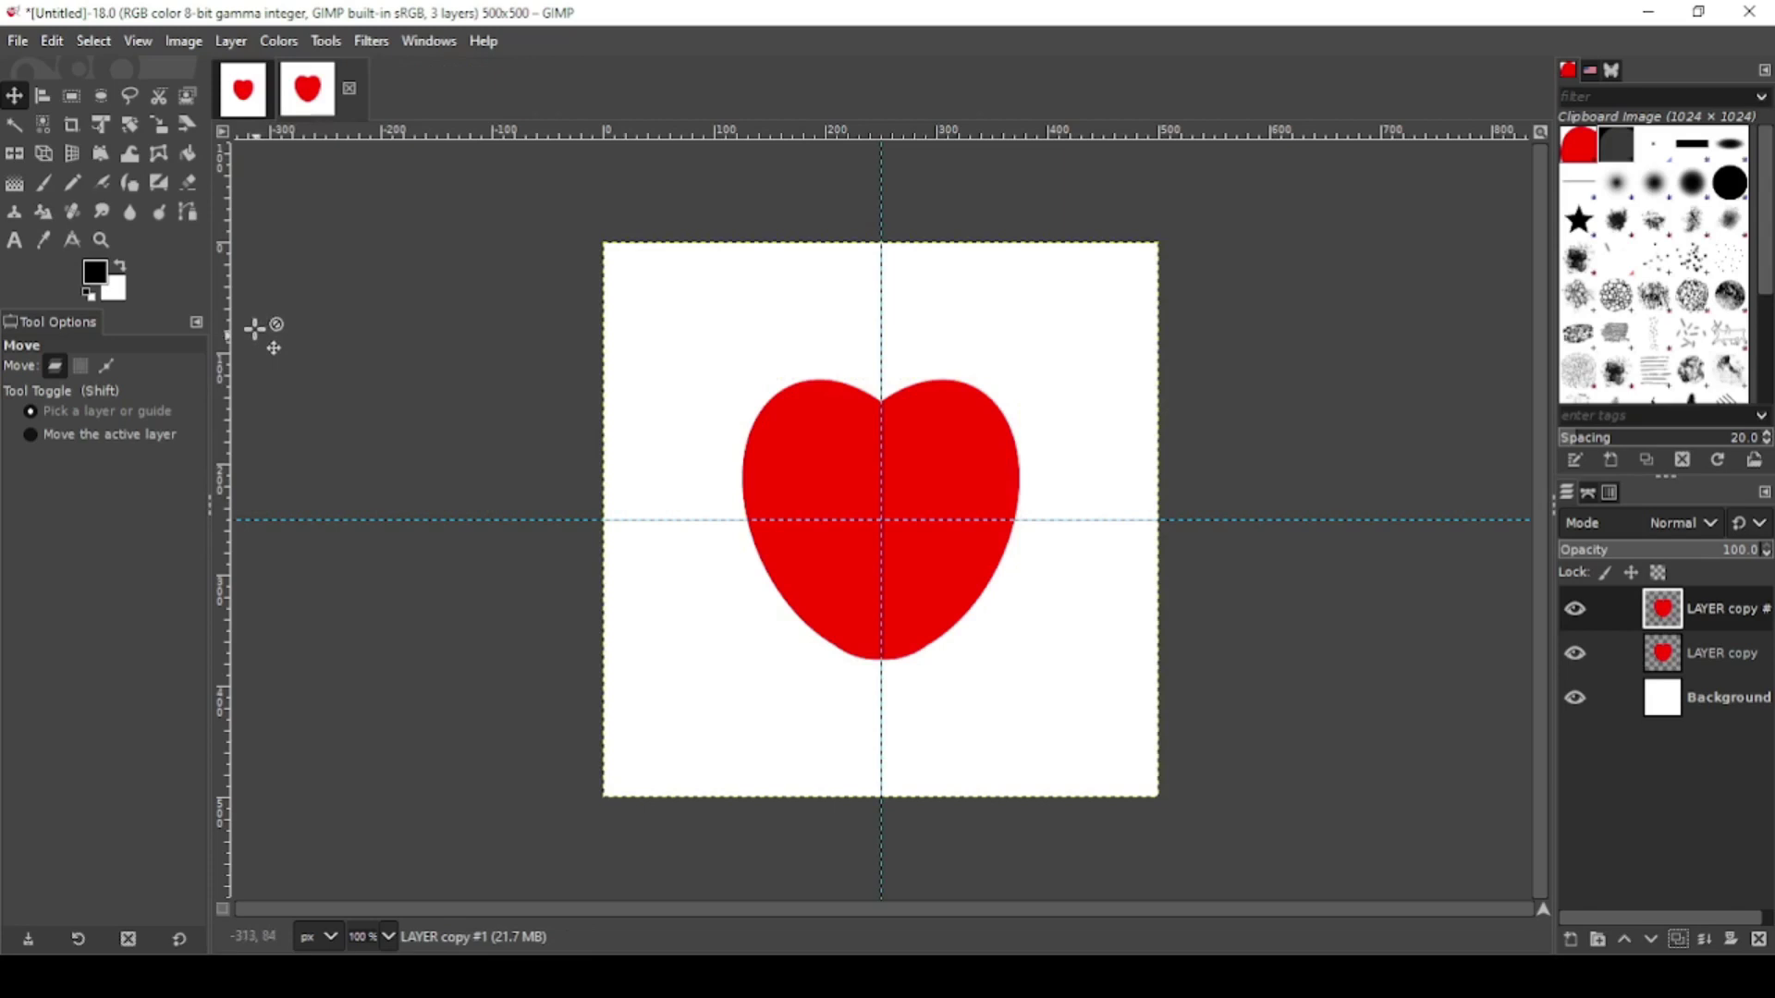
pyautogui.click(231, 42)
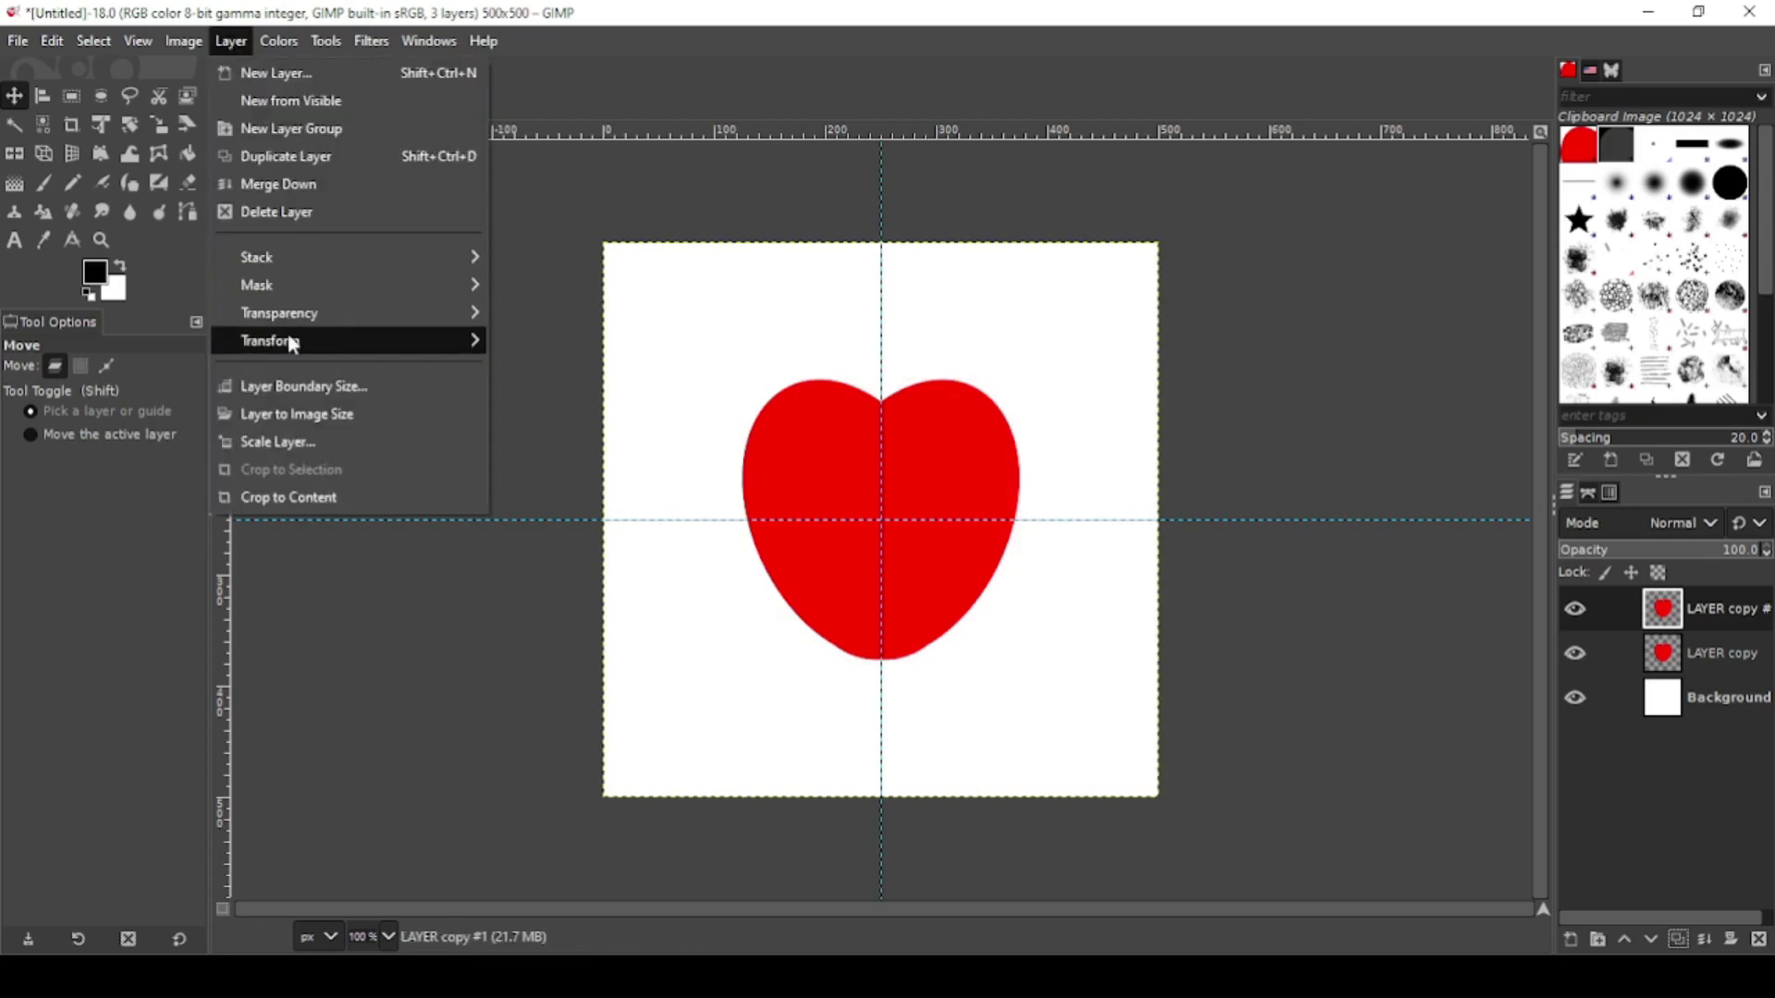
pyautogui.moveTo(290, 342)
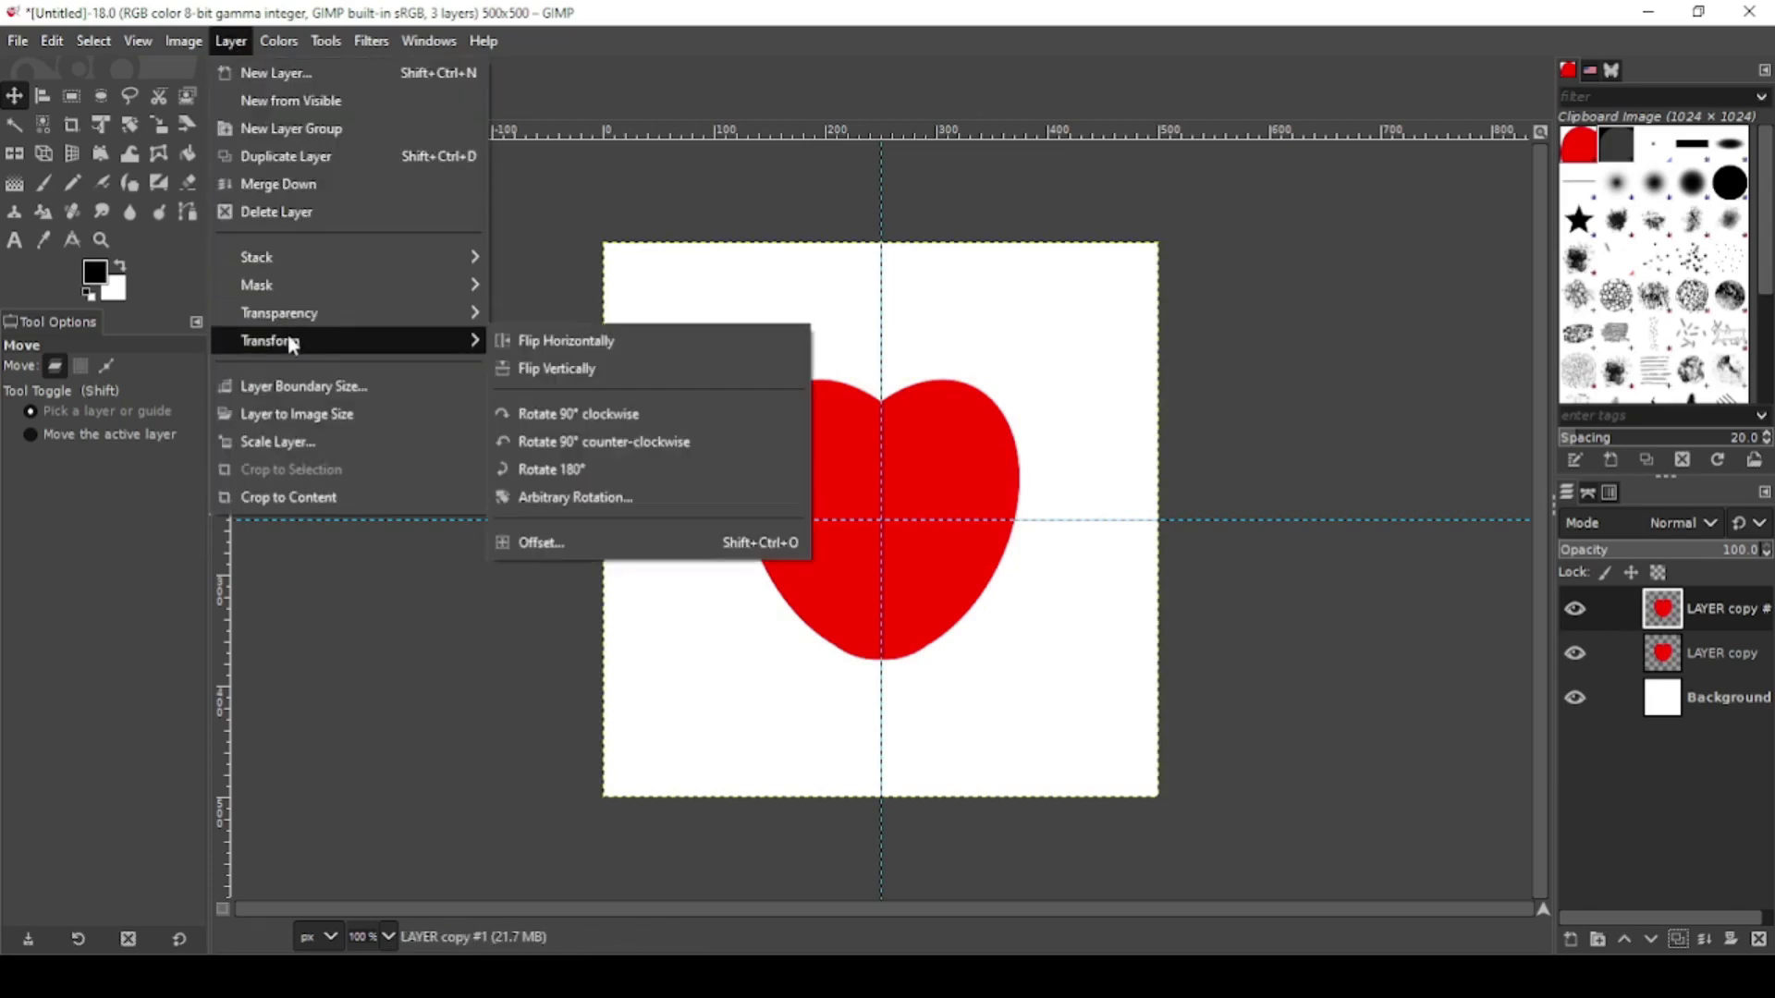
# - Offset the top heart layer by width/2, height/2 (250×250) with wrap-around, then hide the Background layer
pyautogui.click(553, 542)
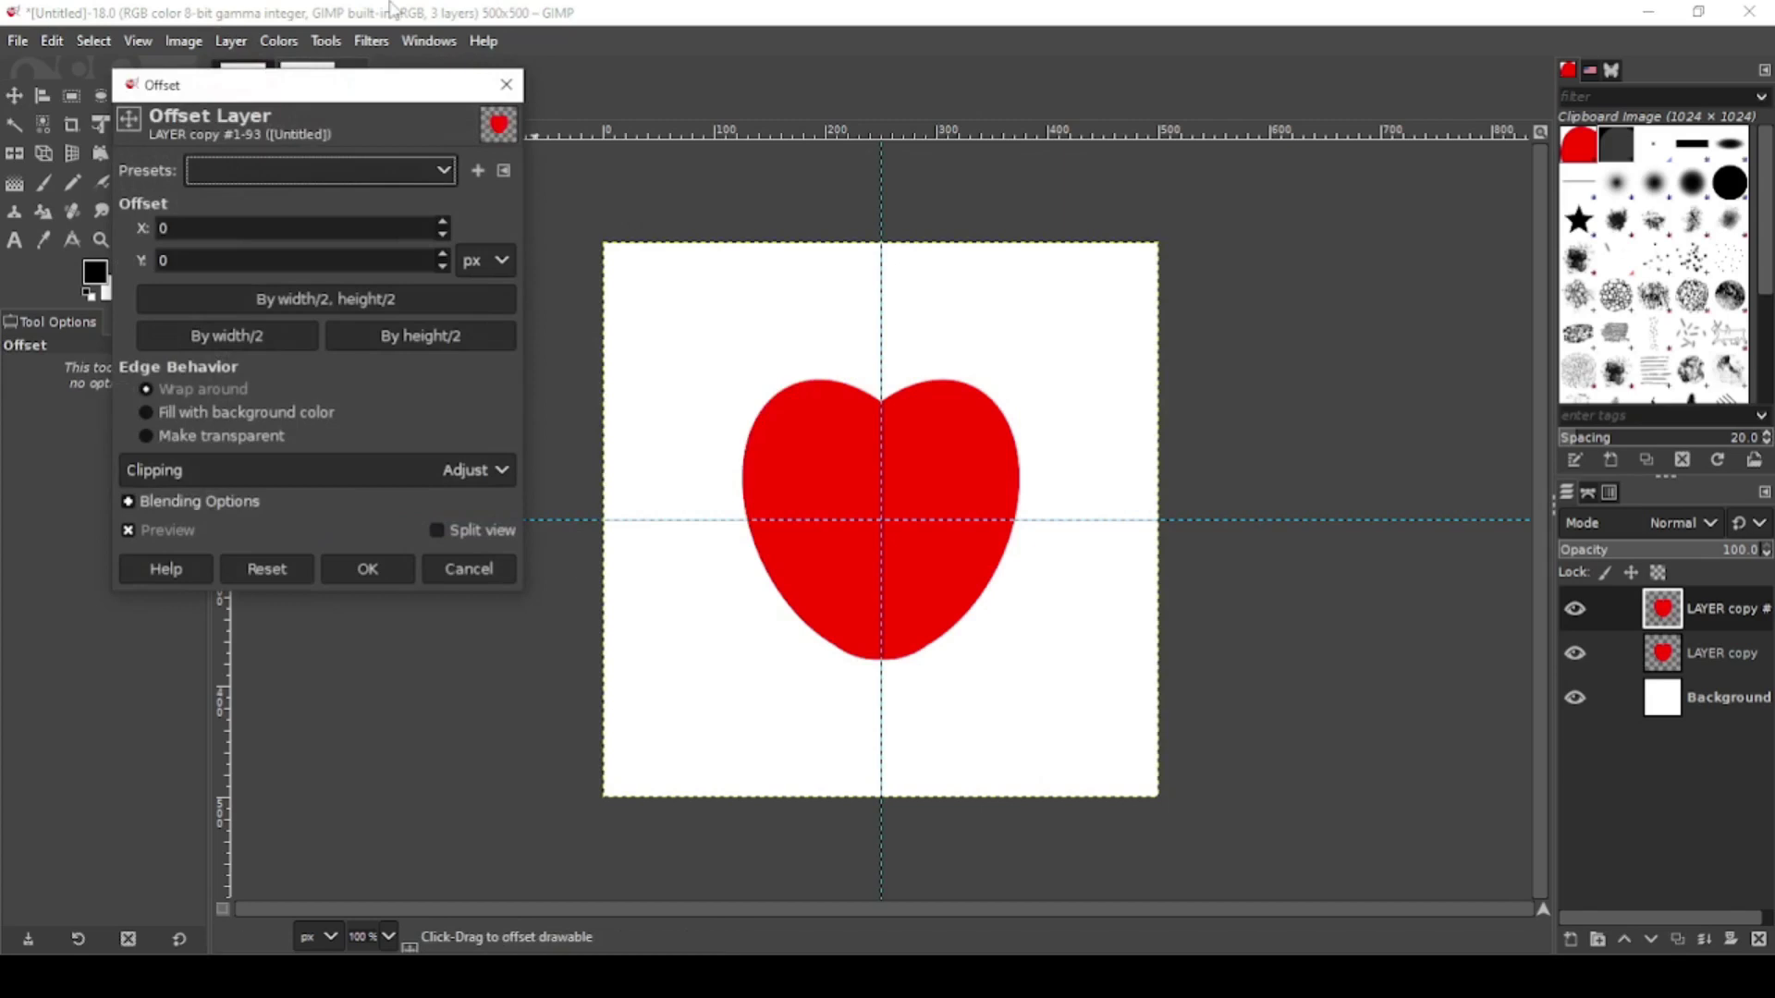
pyautogui.click(206, 342)
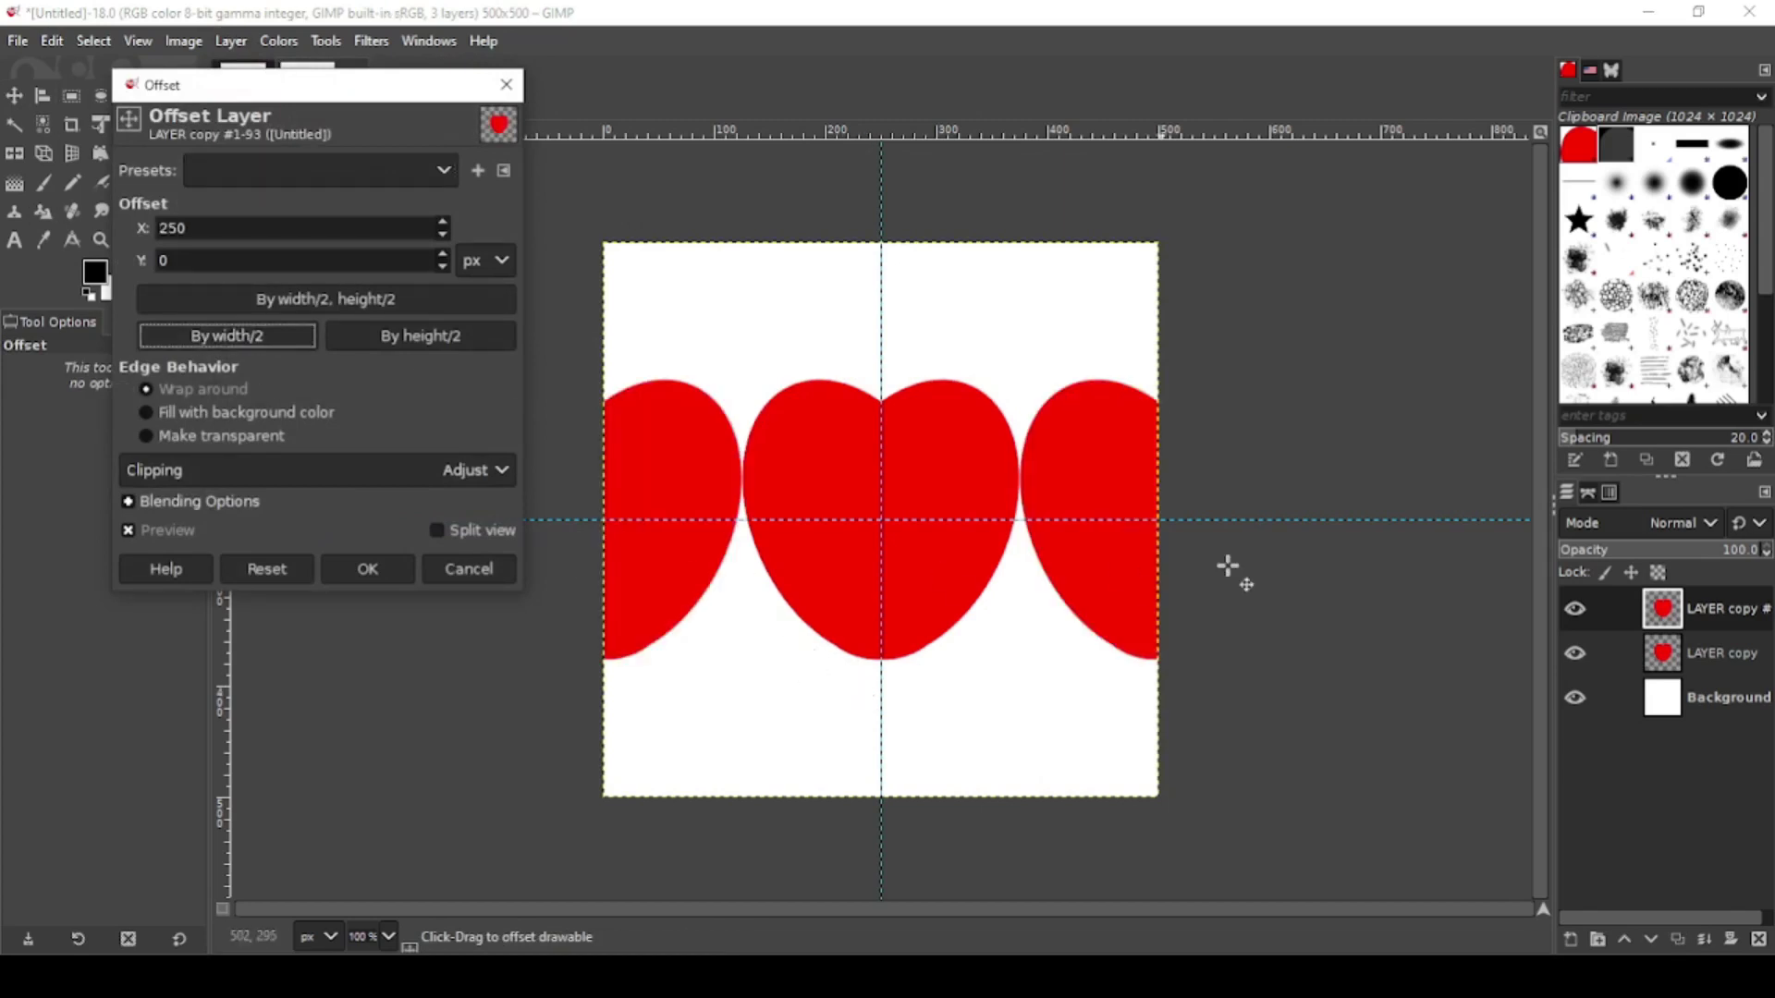
pyautogui.click(263, 575)
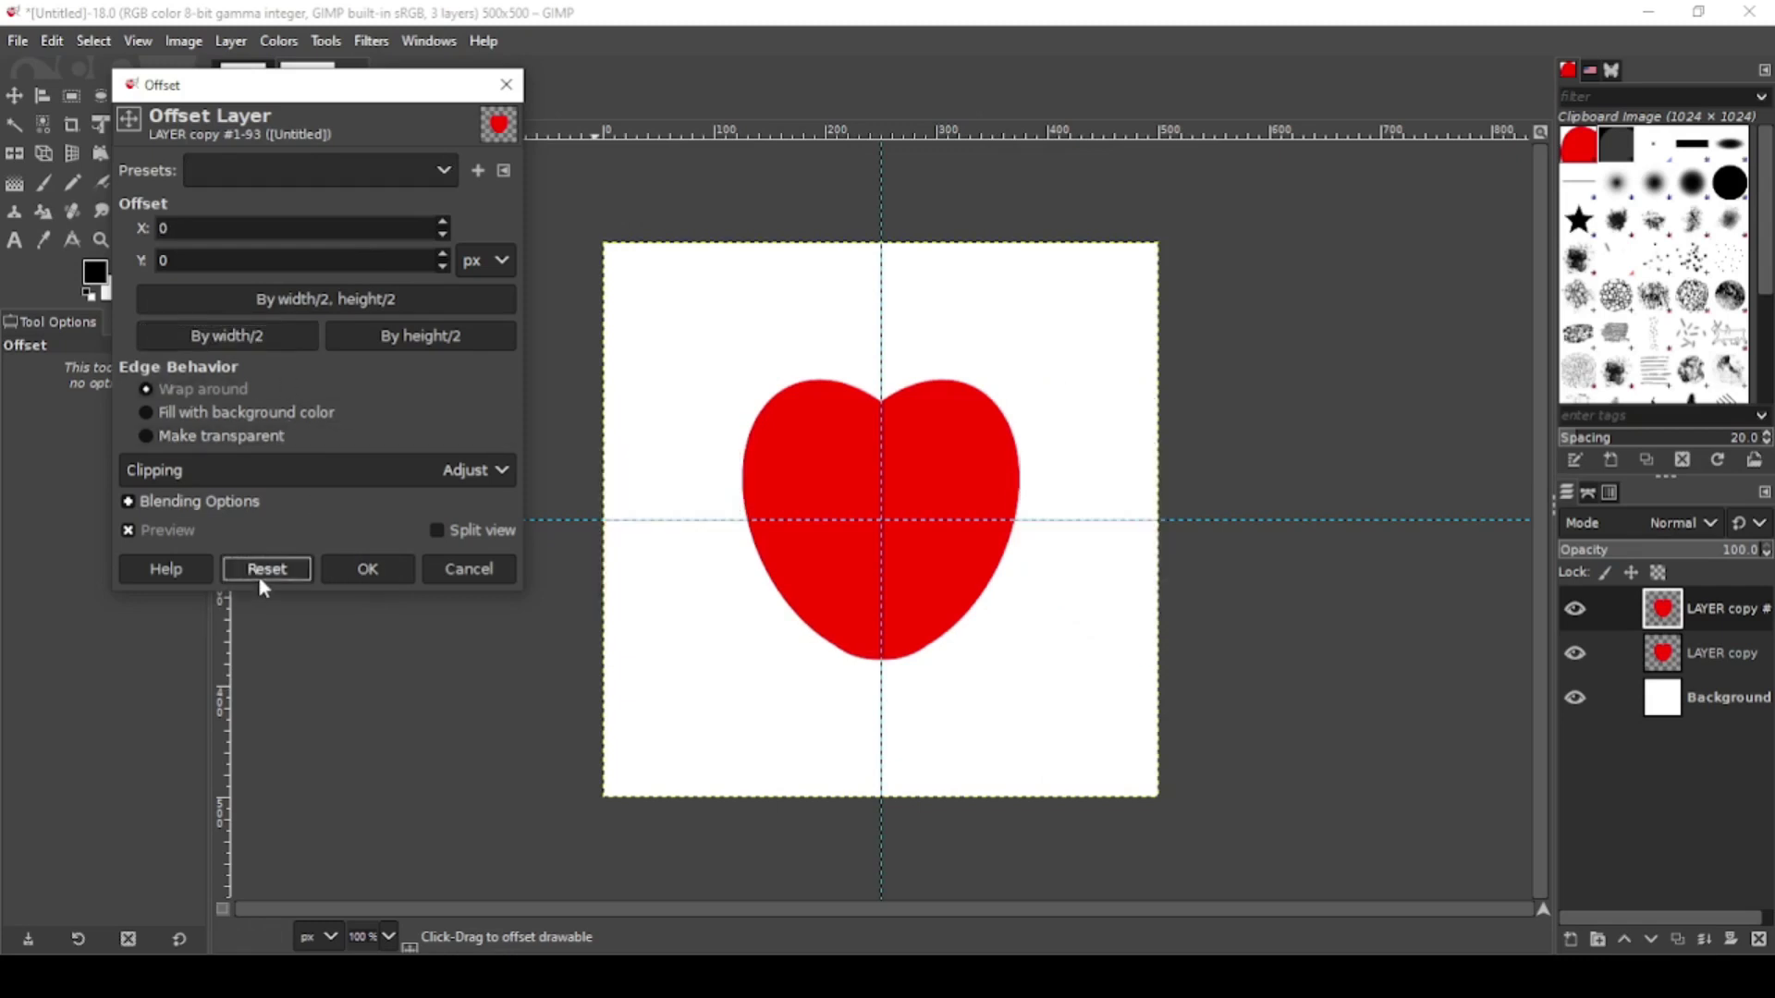
pyautogui.click(403, 339)
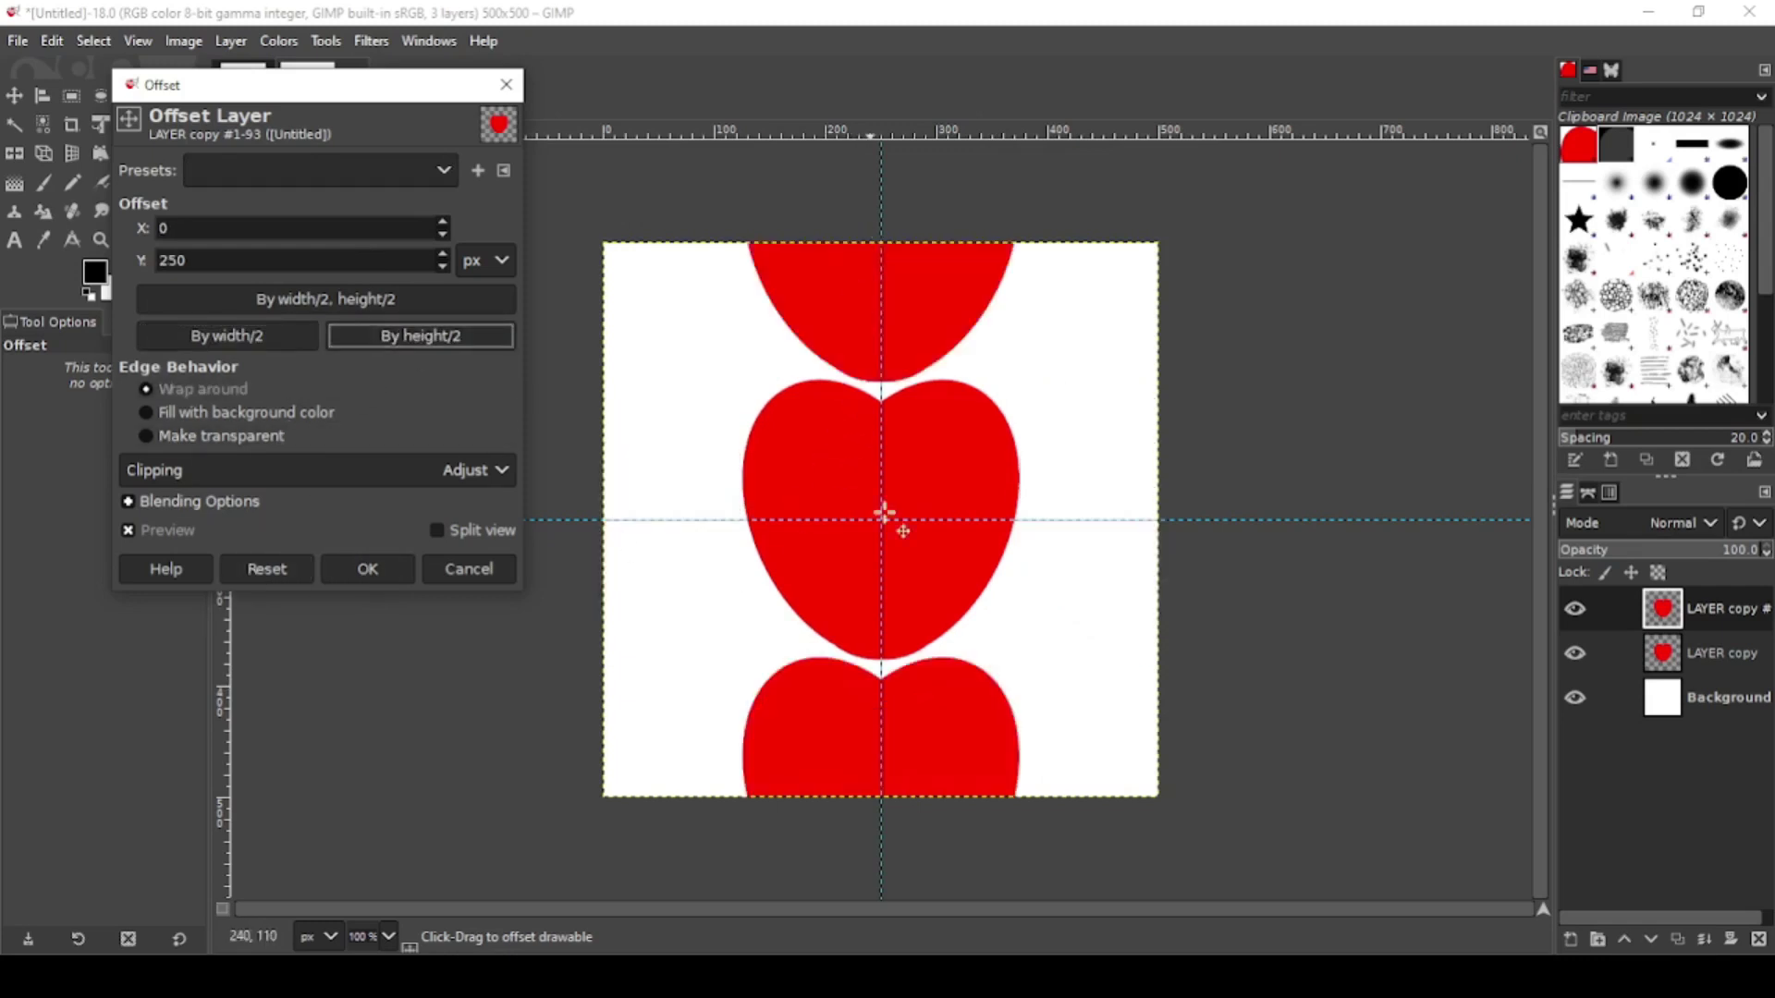
pyautogui.click(282, 569)
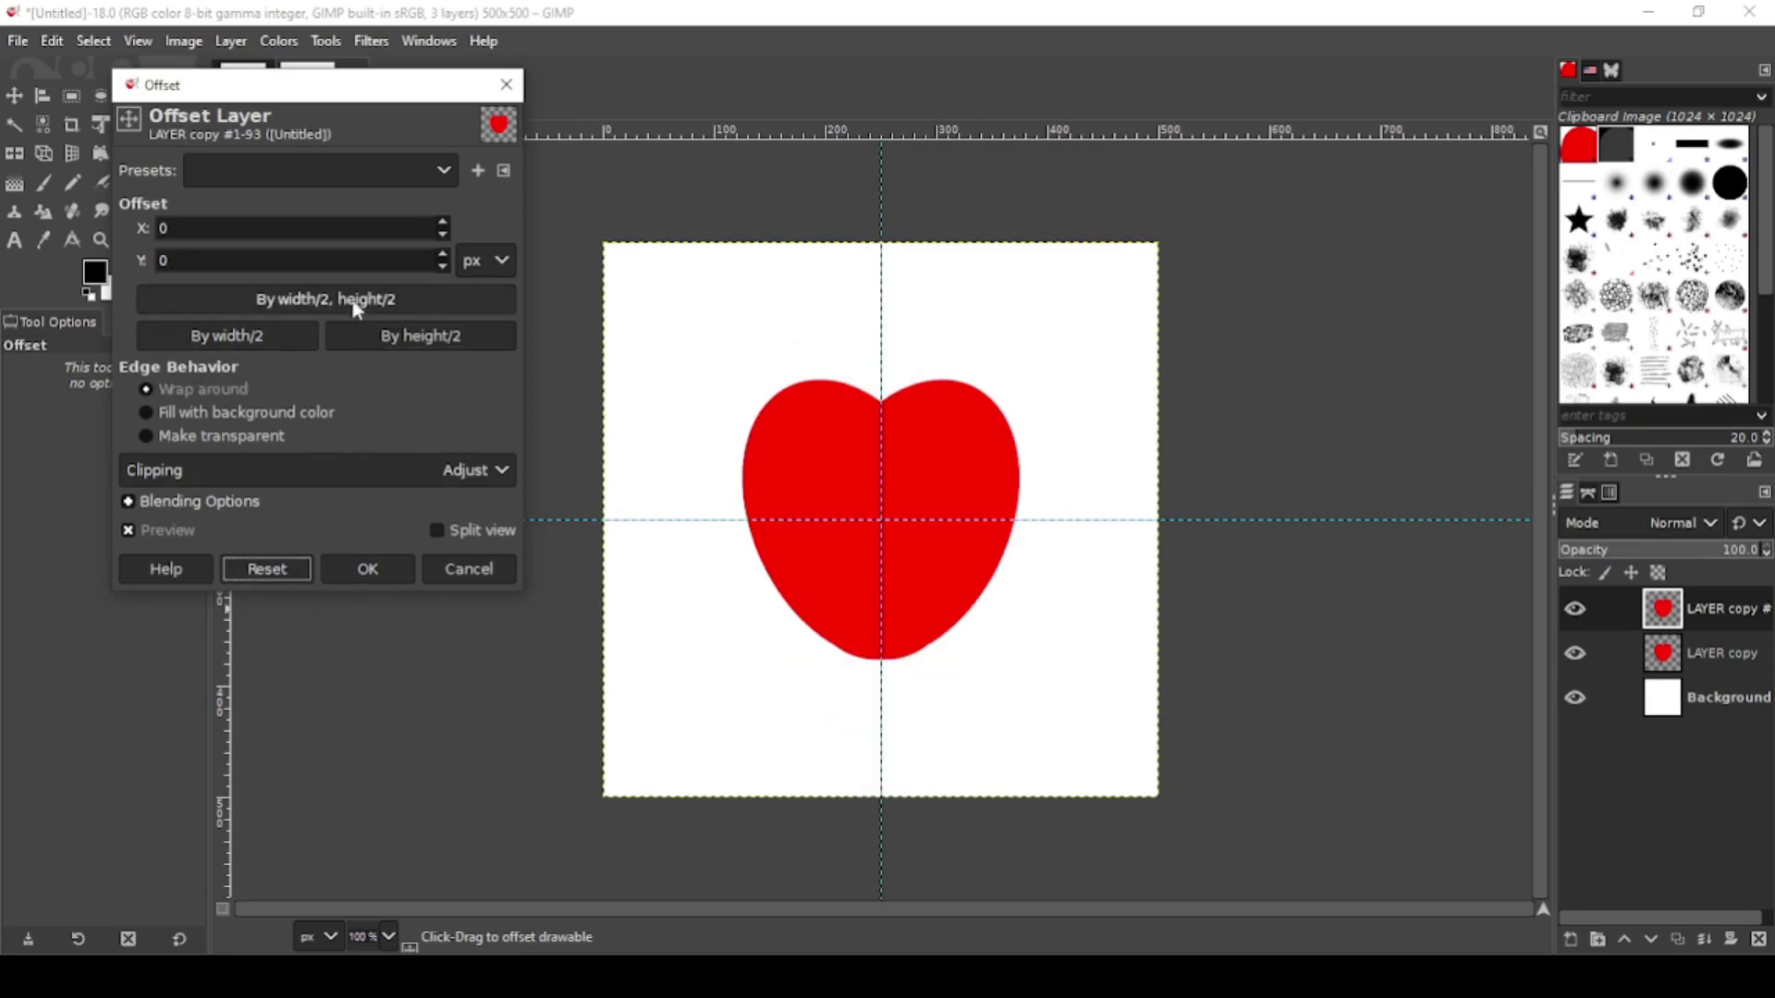
pyautogui.click(325, 302)
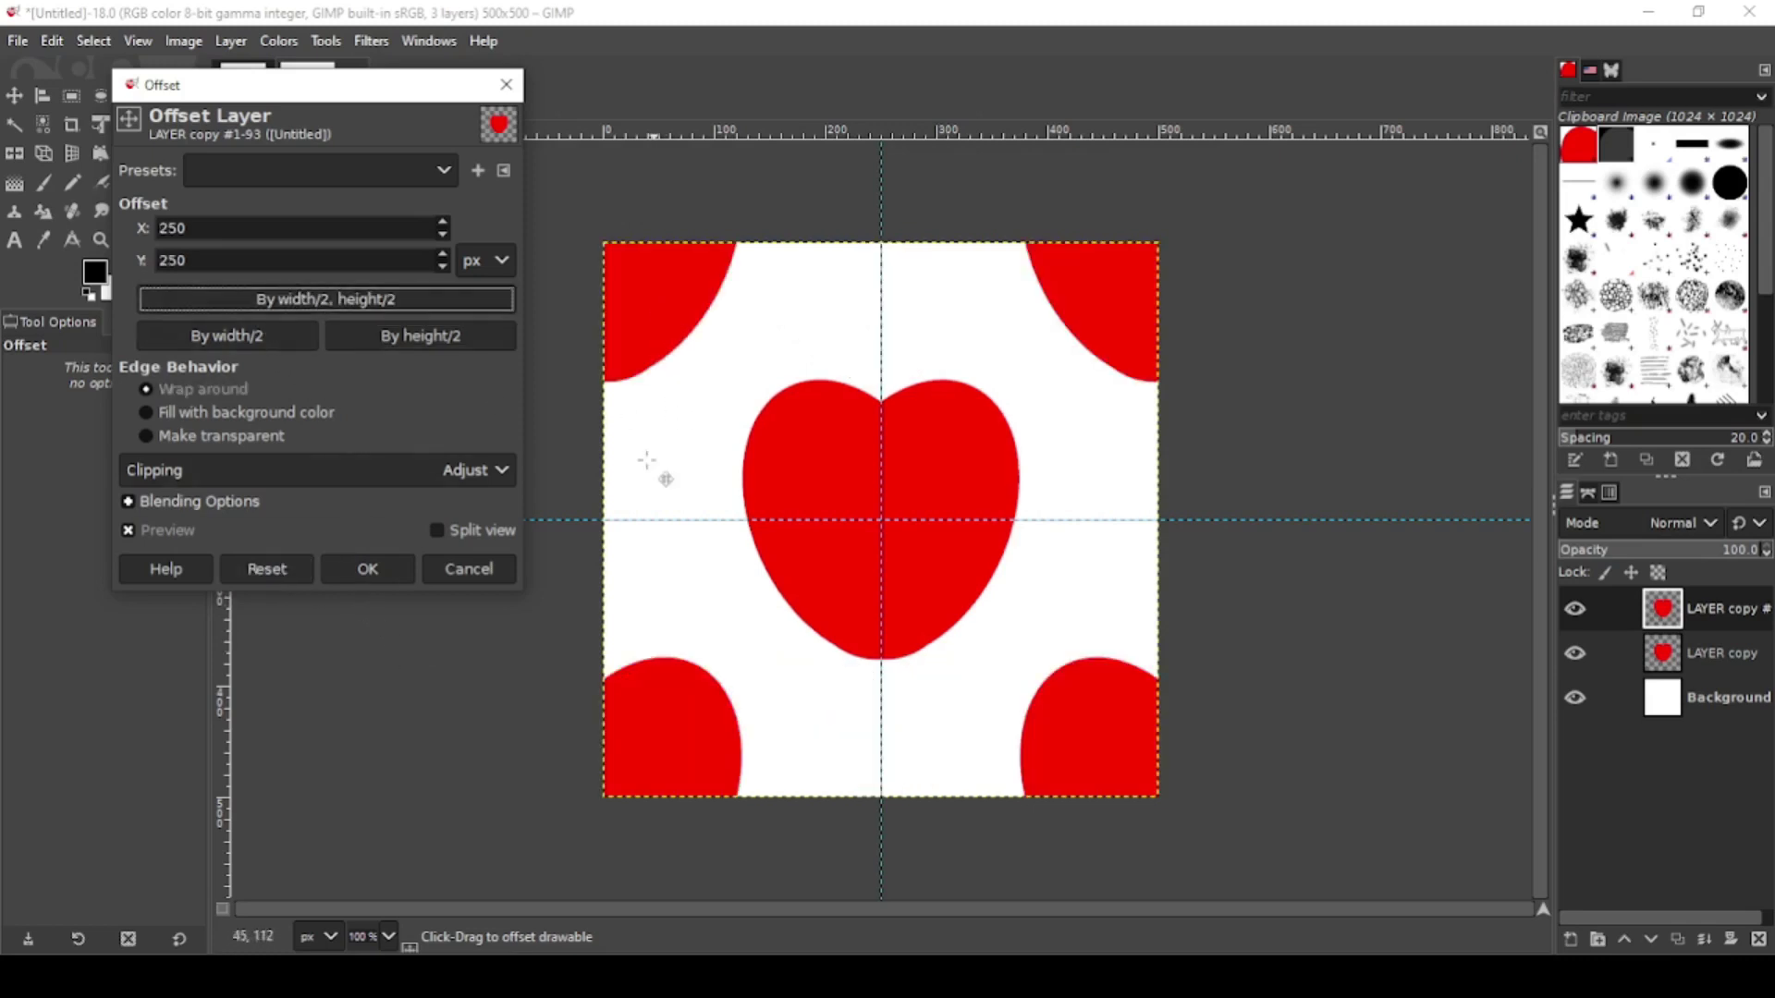
pyautogui.click(368, 570)
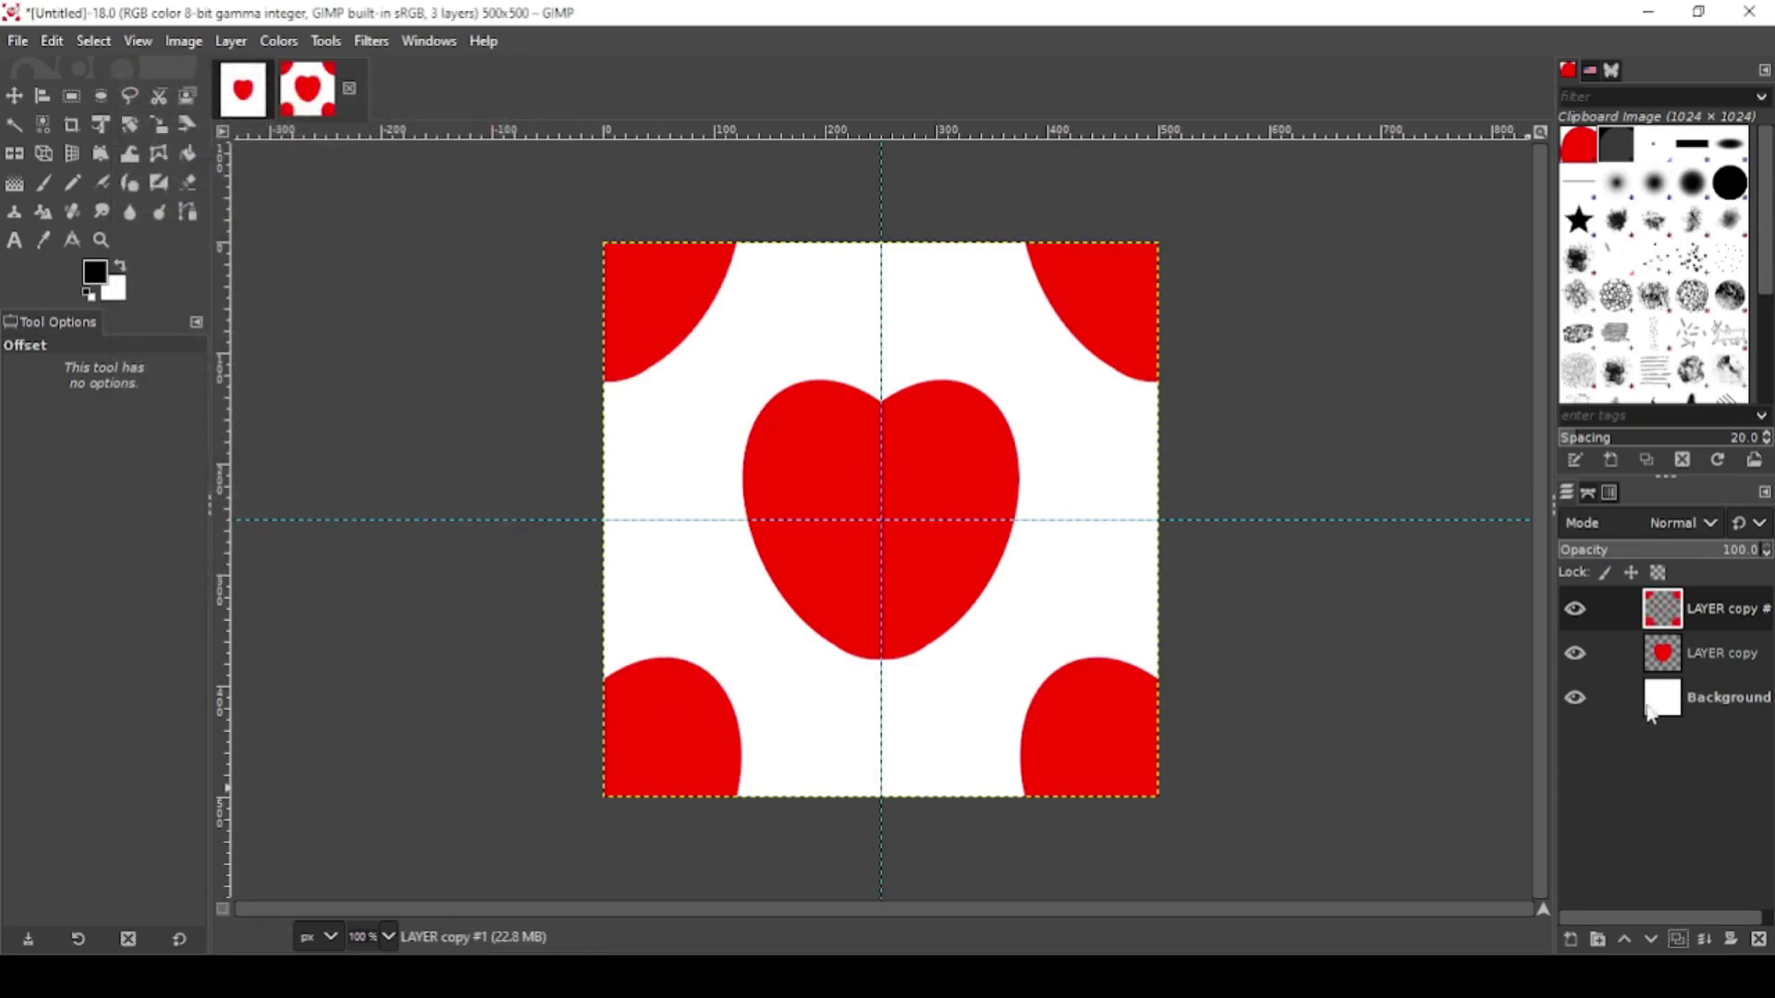
pyautogui.click(1578, 699)
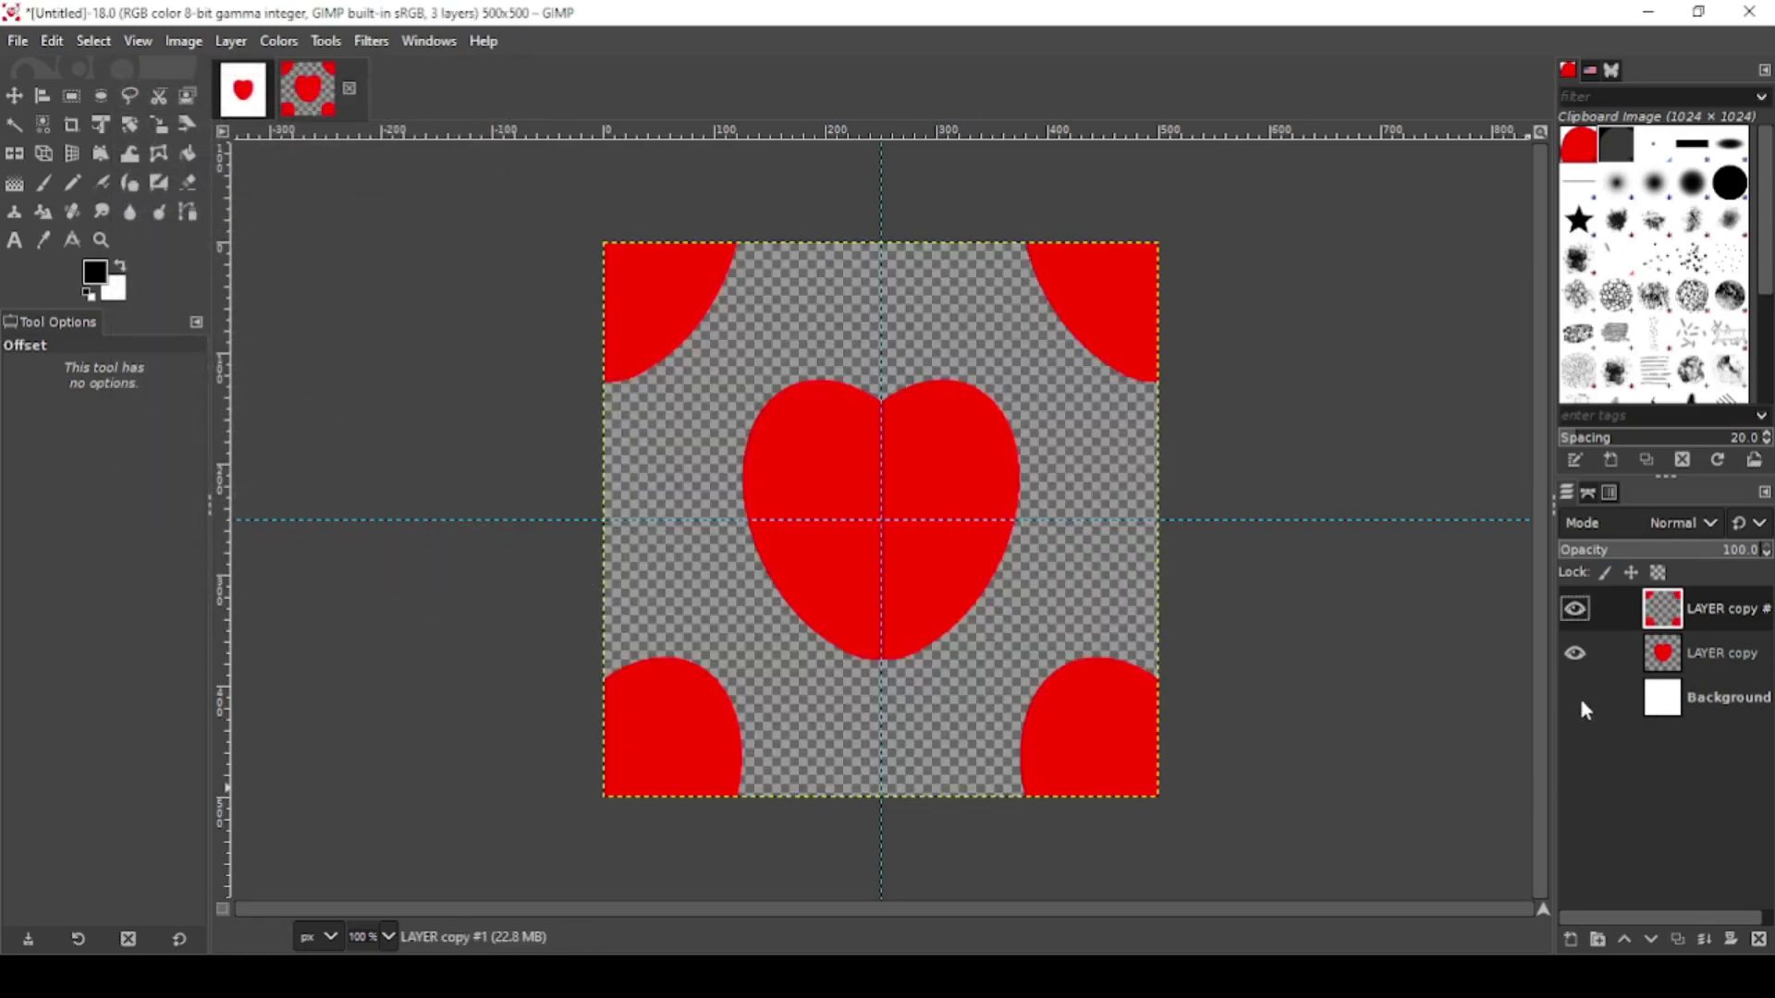
# - Use Copy Visible from the canvas context menu to copy the transparent heart tile
pyautogui.rightClick(761, 437)
pyautogui.moveTo(831, 505)
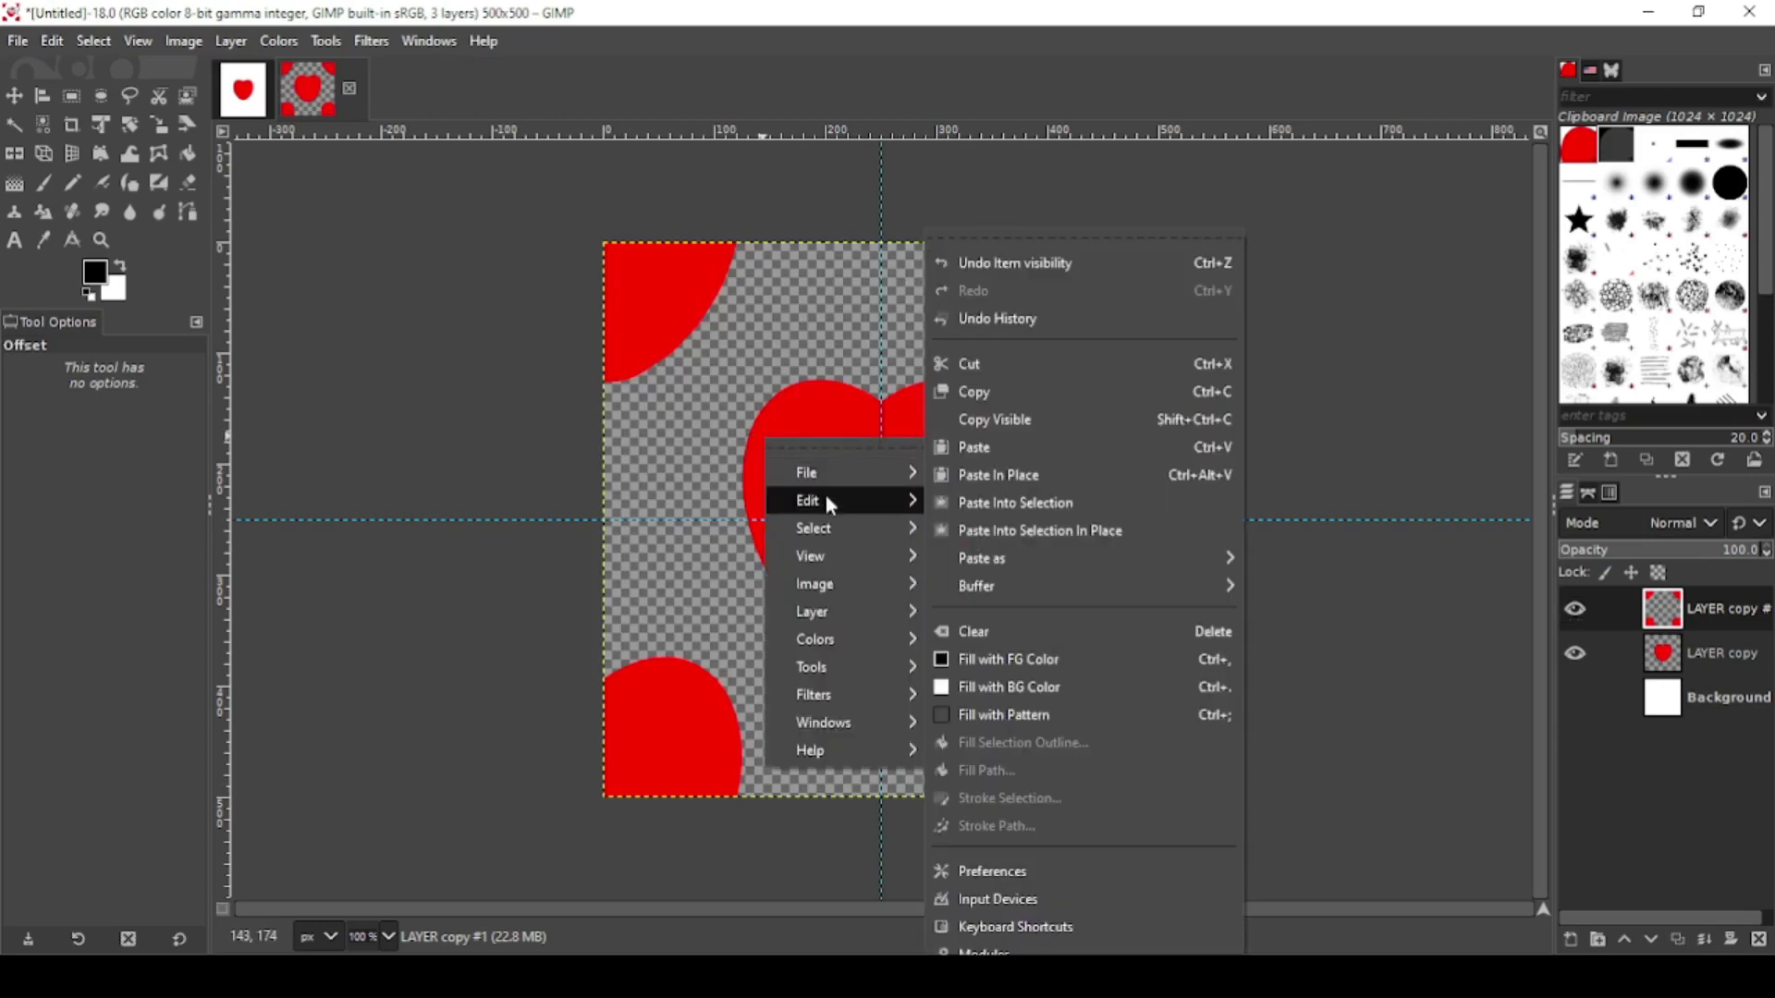
pyautogui.click(967, 421)
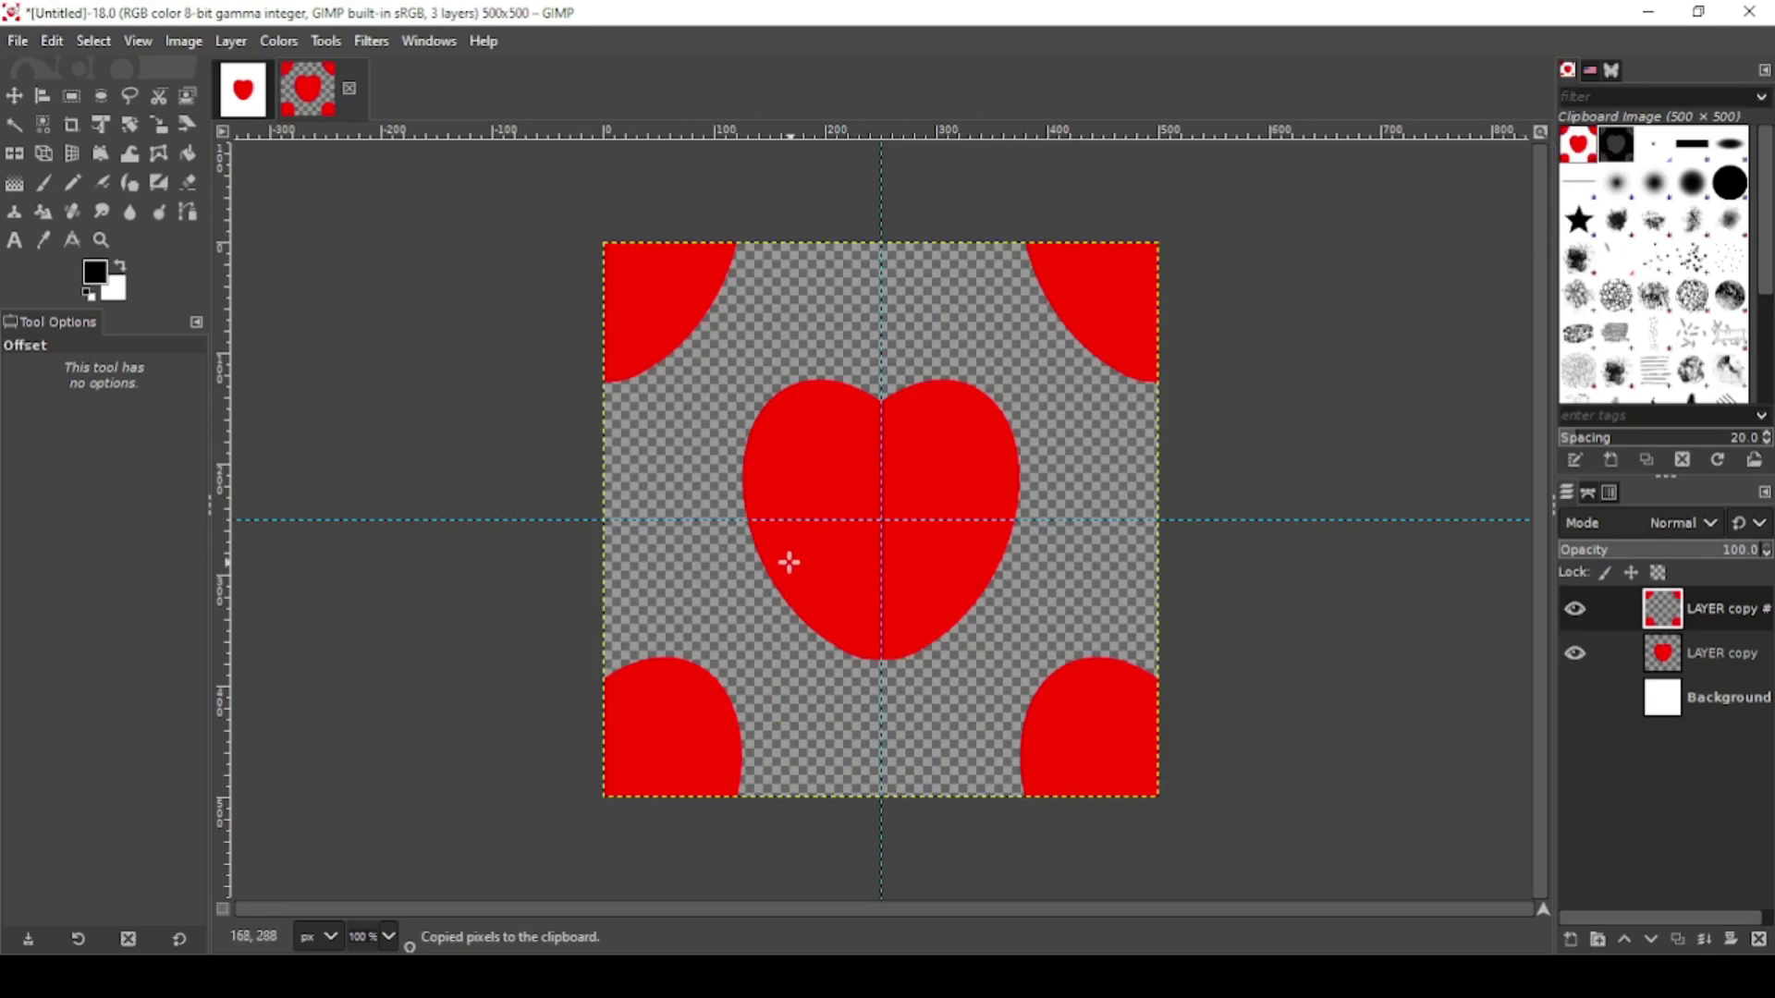
# - On the 4500×5400 canvas, hide LAYER, add a transparent layer and bucket-fill it with the Clipboard Image pattern
pyautogui.click(260, 97)
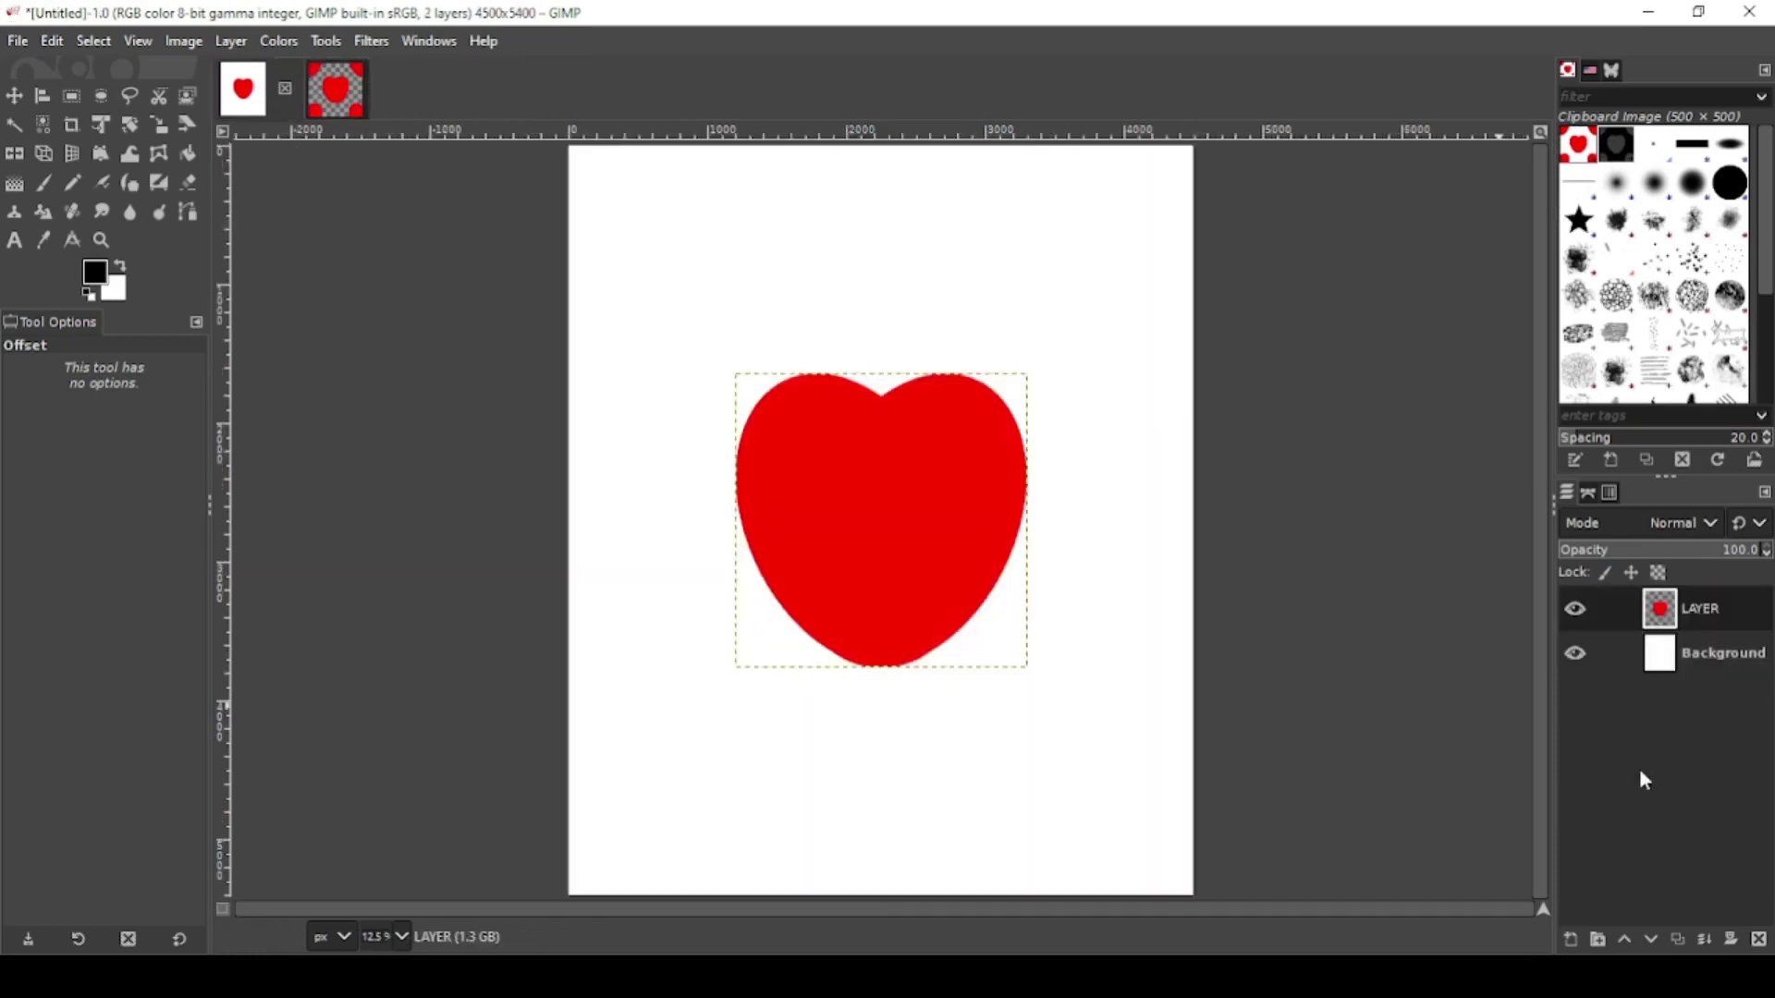
pyautogui.click(1576, 609)
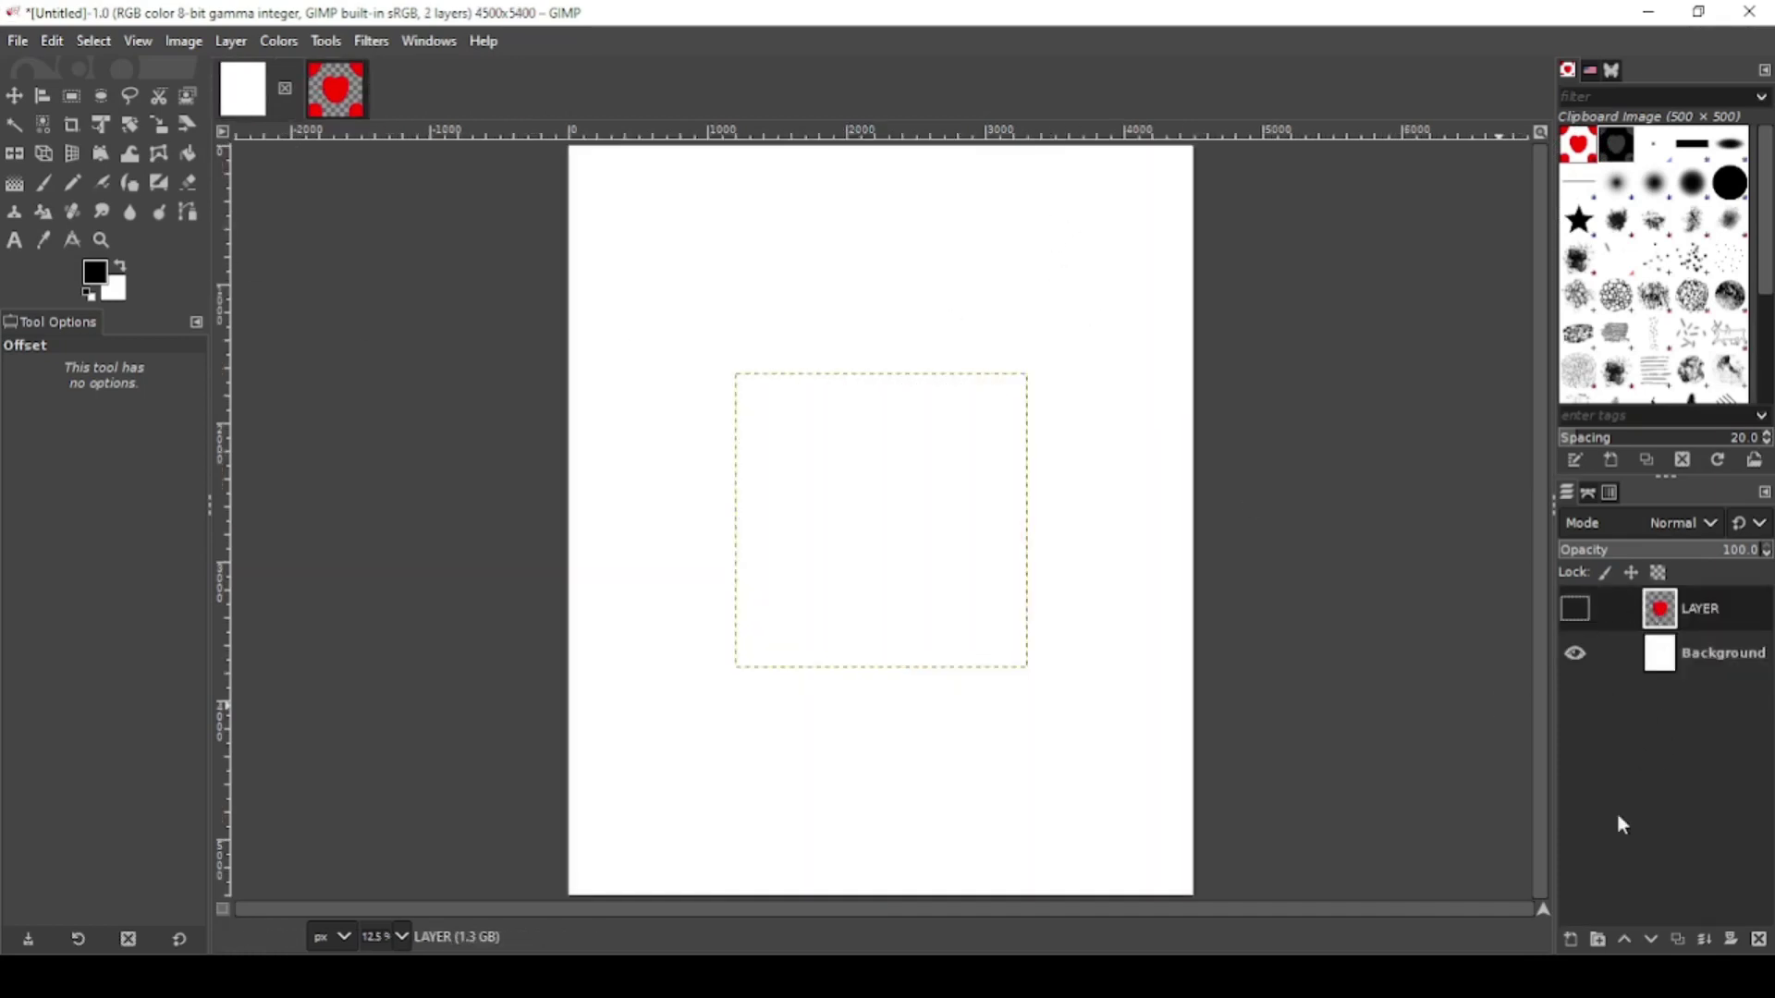
pyautogui.click(1575, 942)
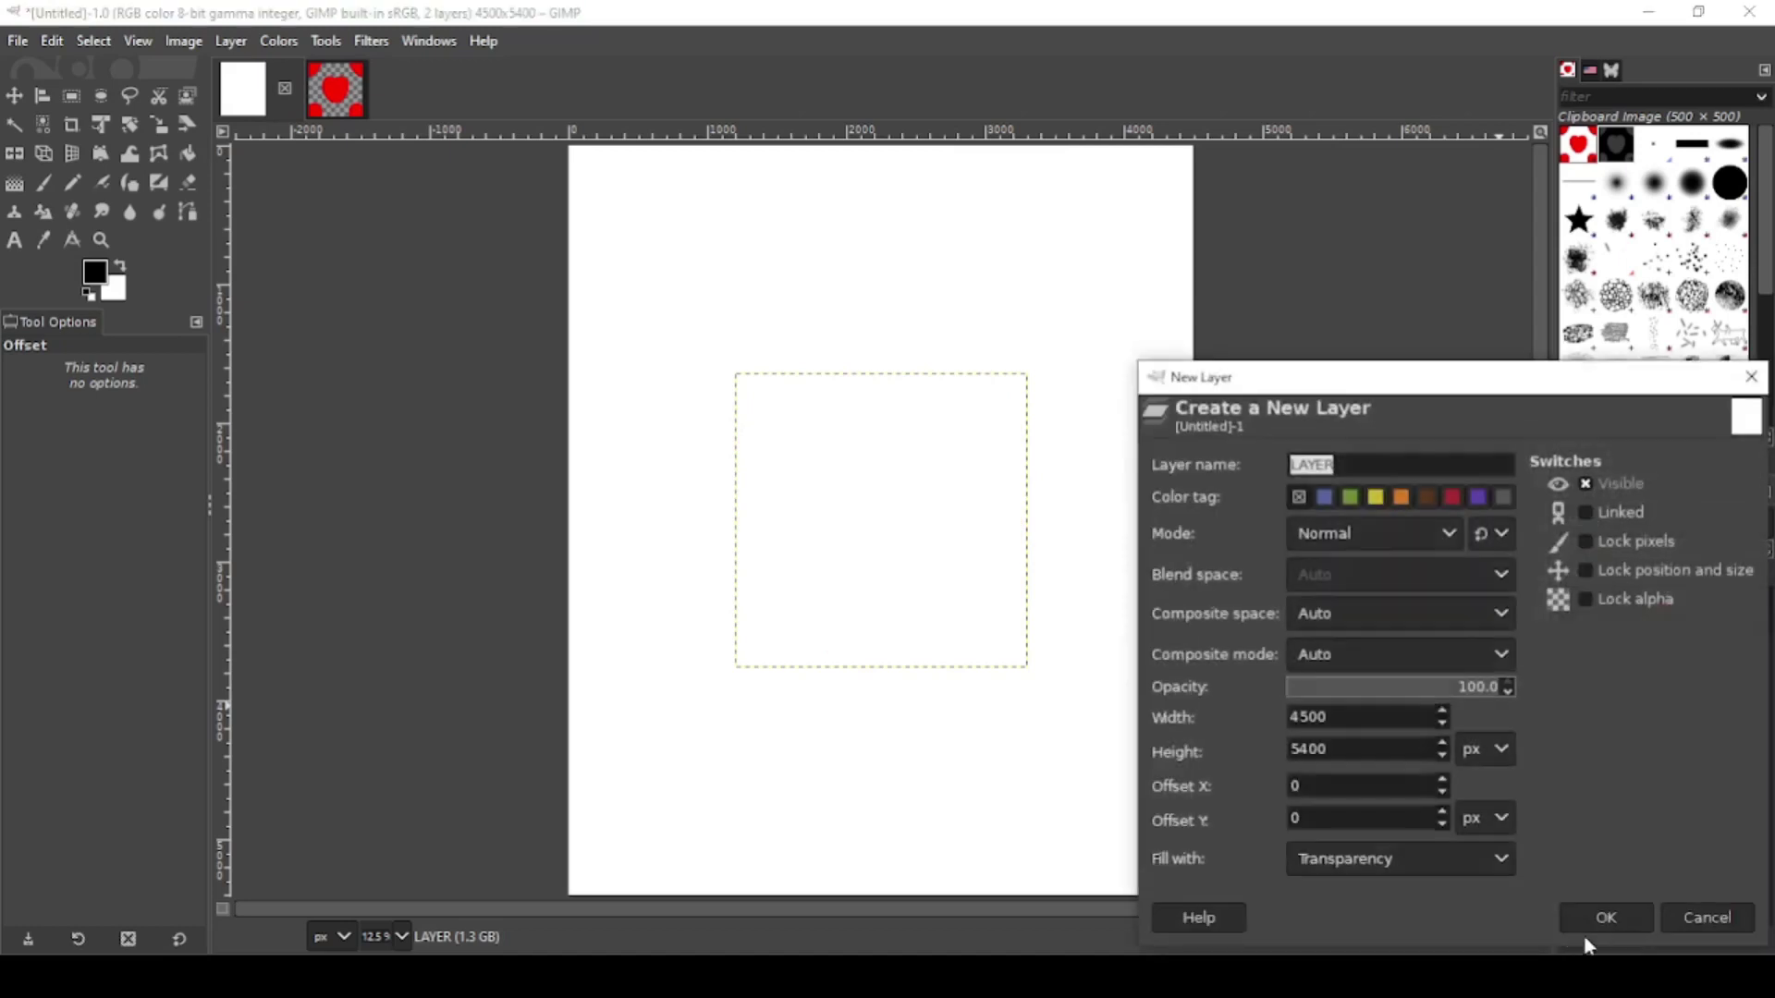
pyautogui.click(1604, 915)
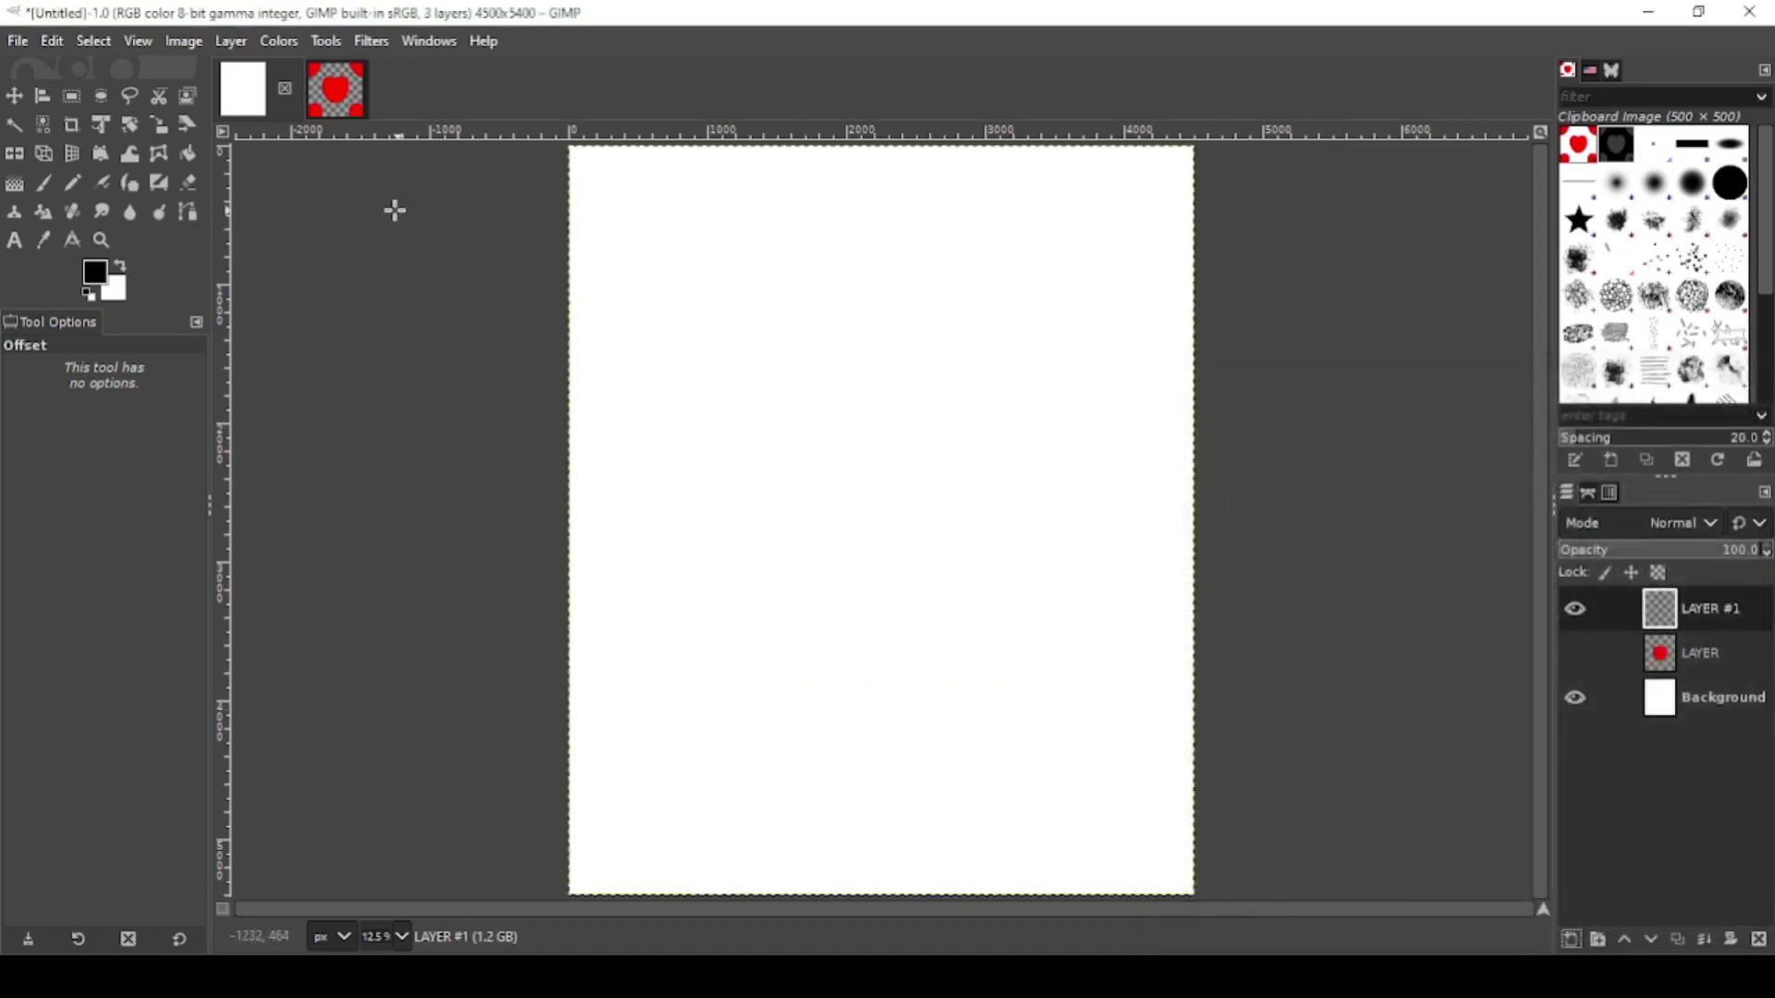
pyautogui.click(191, 162)
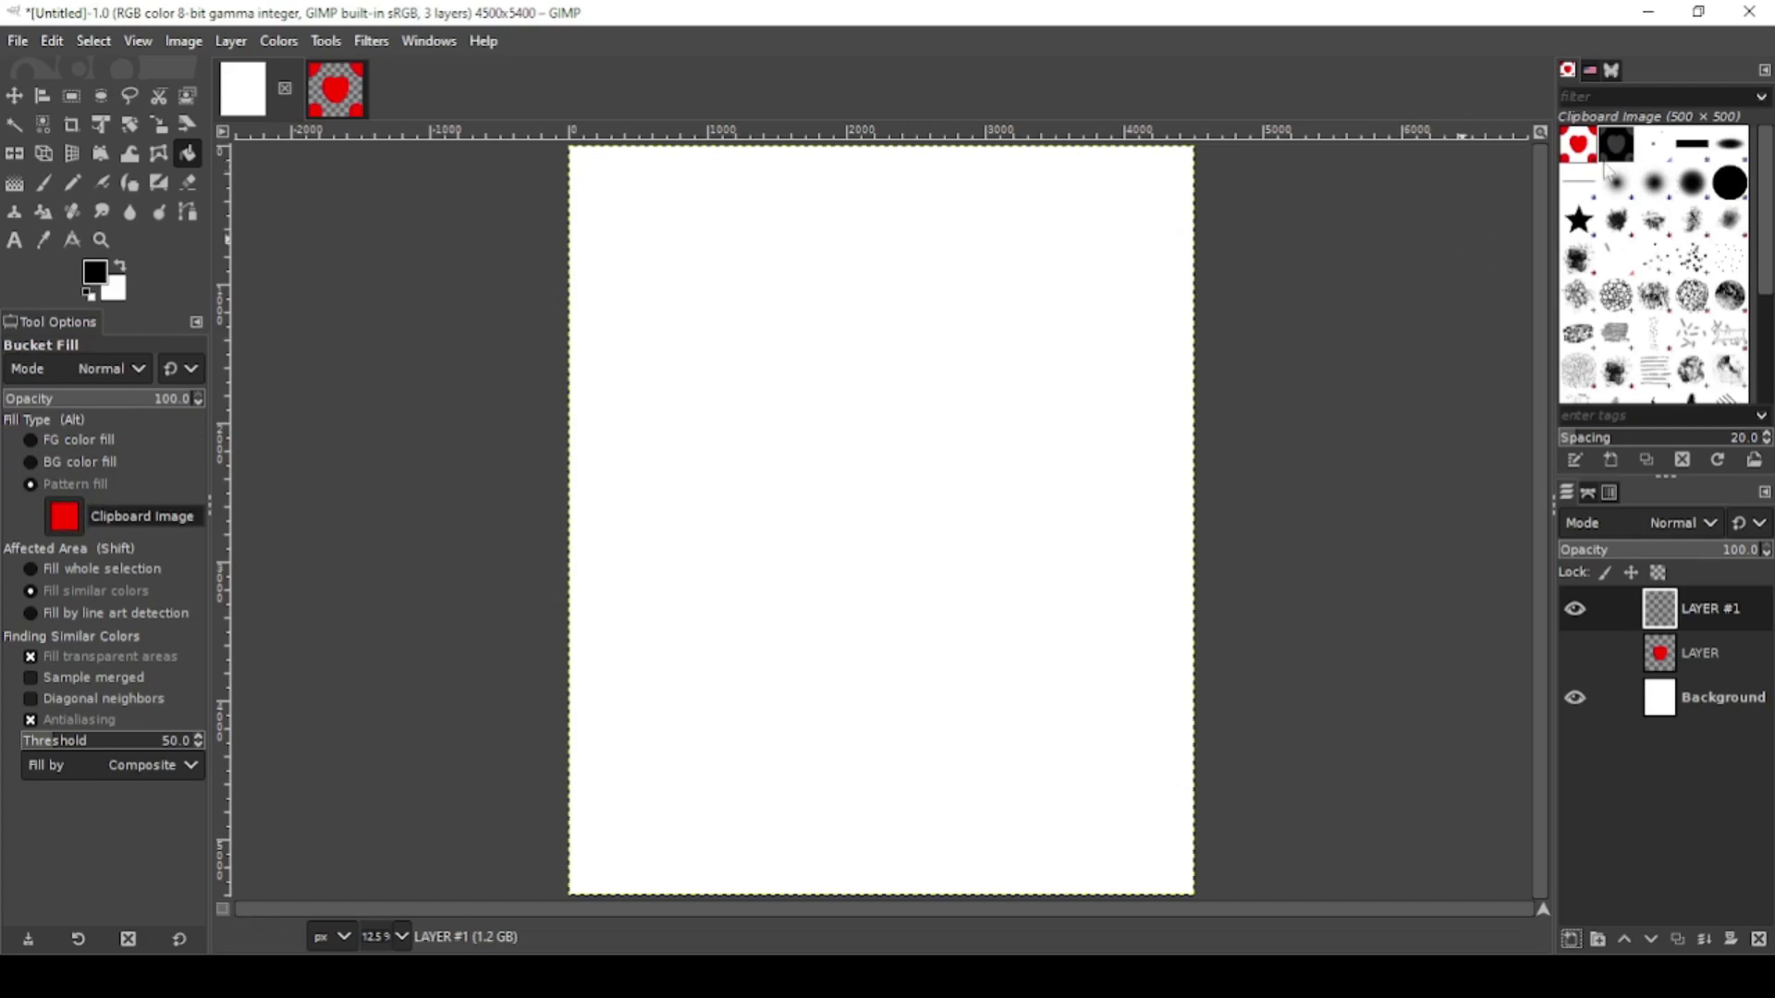
pyautogui.click(793, 389)
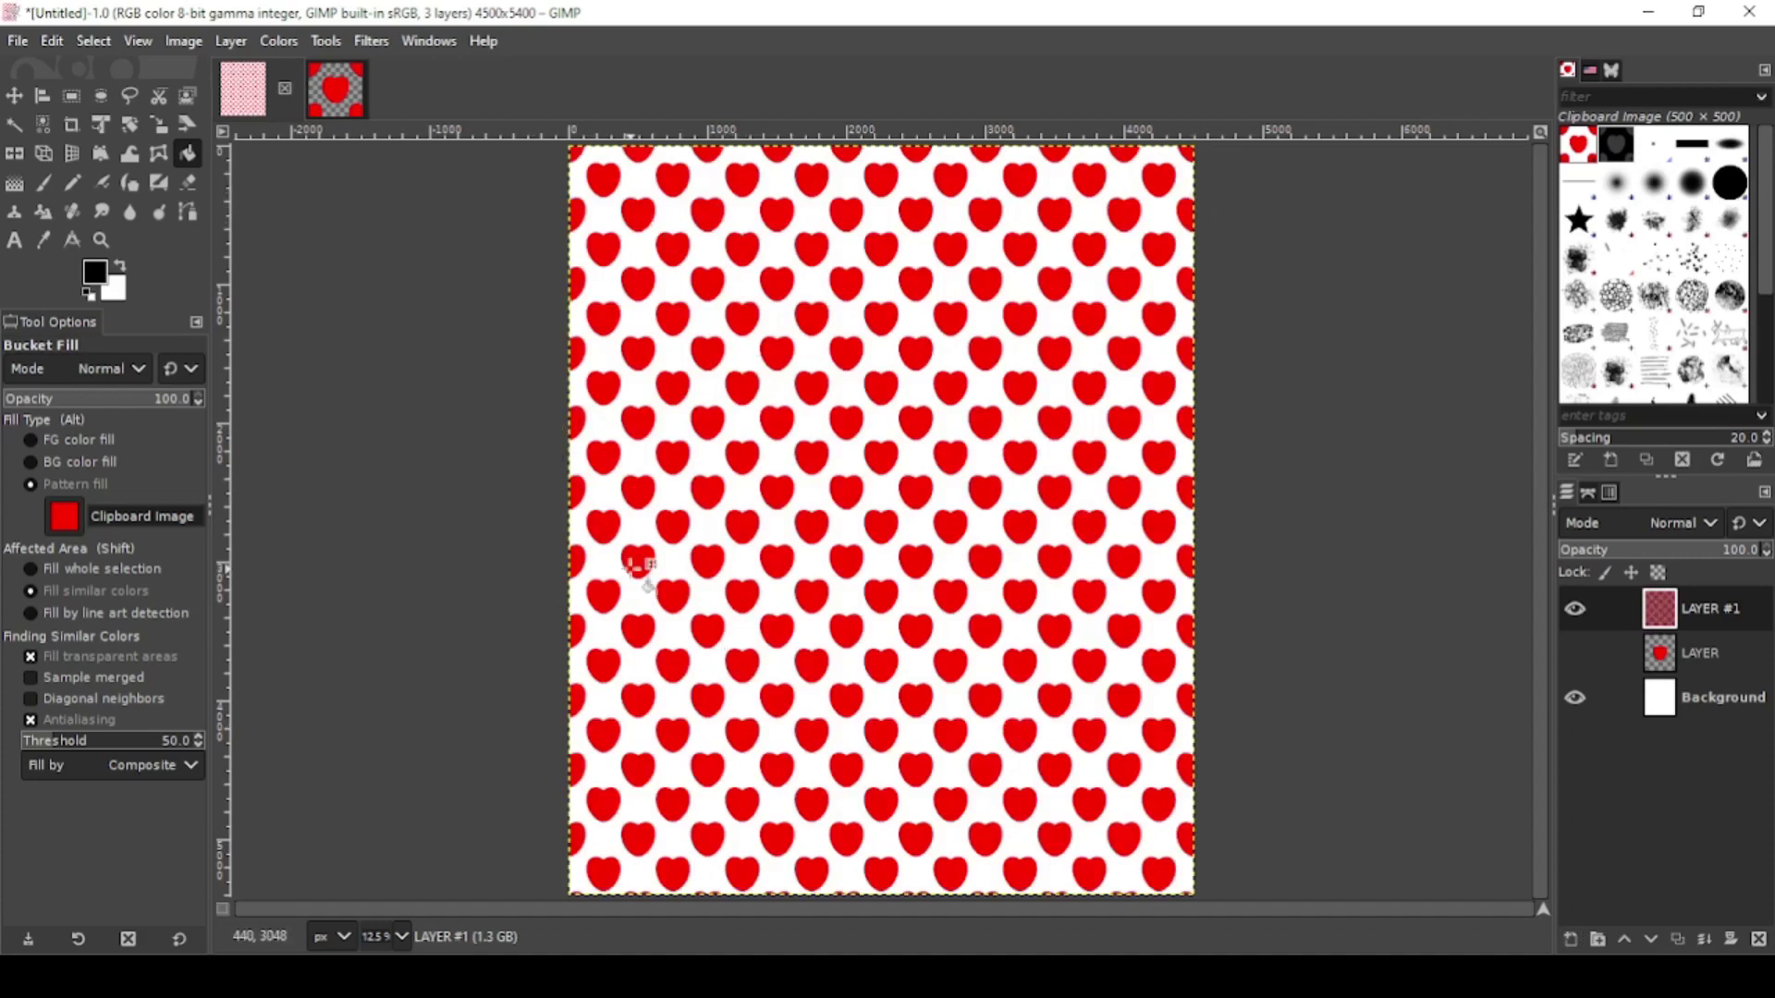
# - In the tile image, delete LAYER copy #1 and duplicate LAYER copy
pyautogui.hotkey('alt', '2')
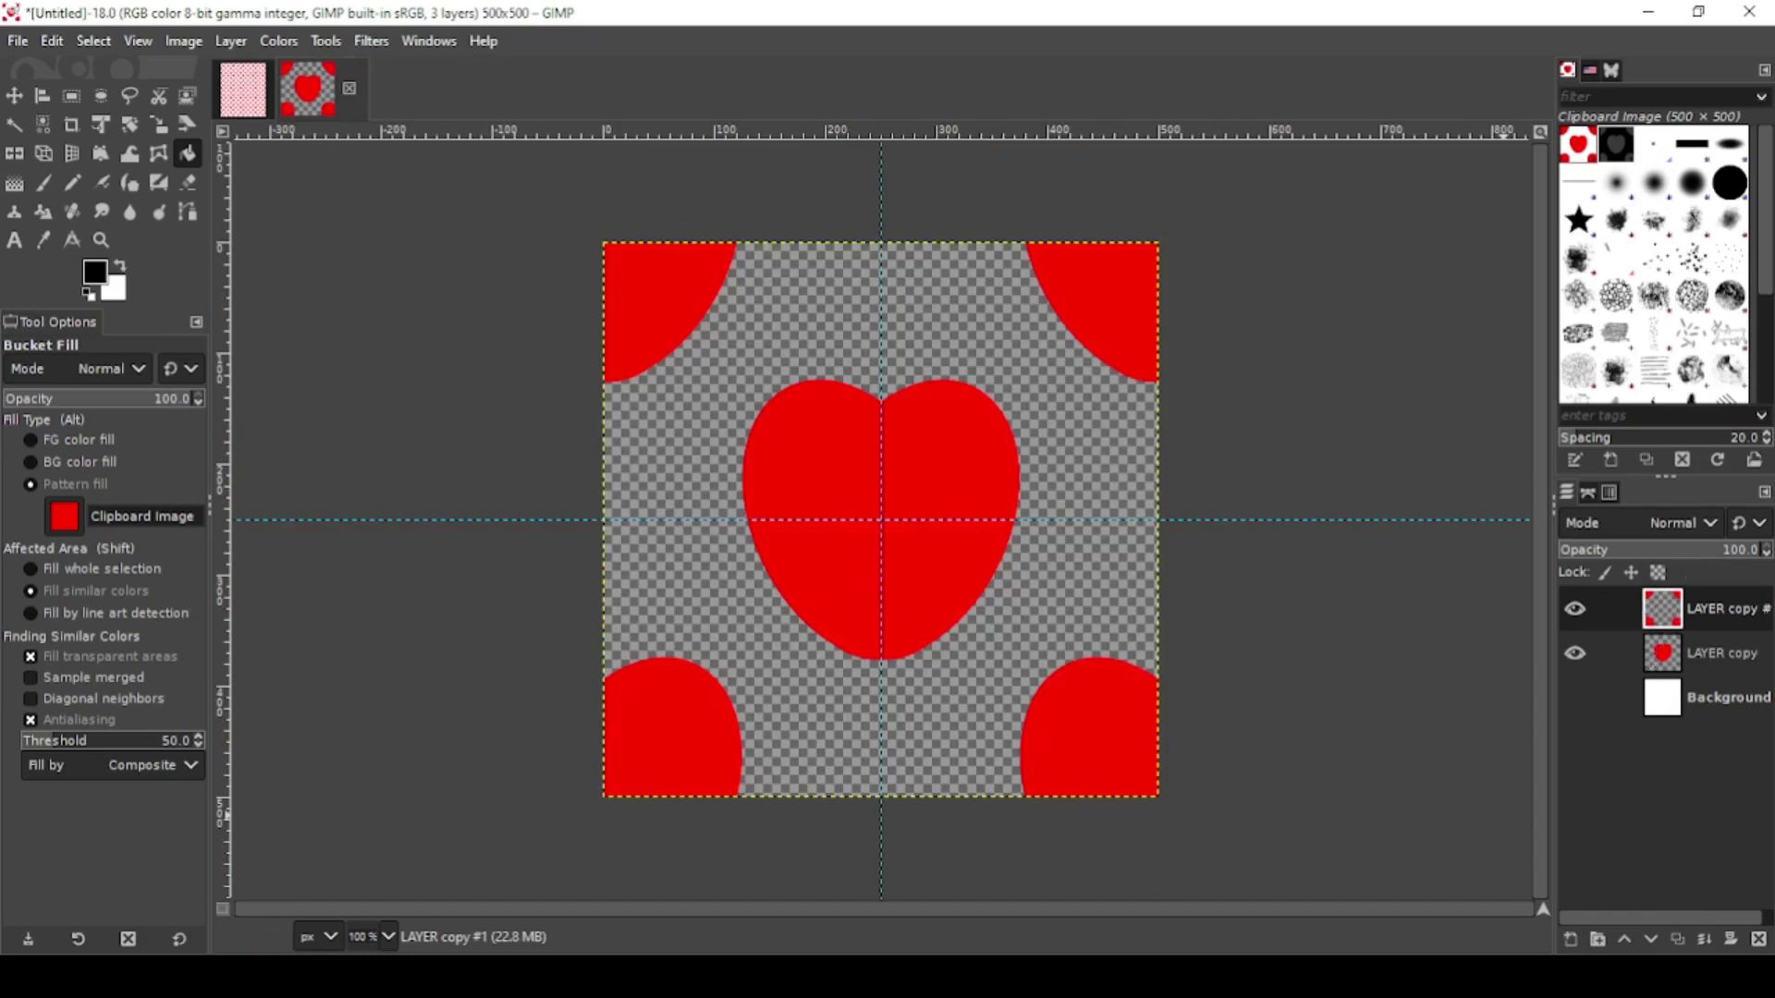
pyautogui.click(1759, 939)
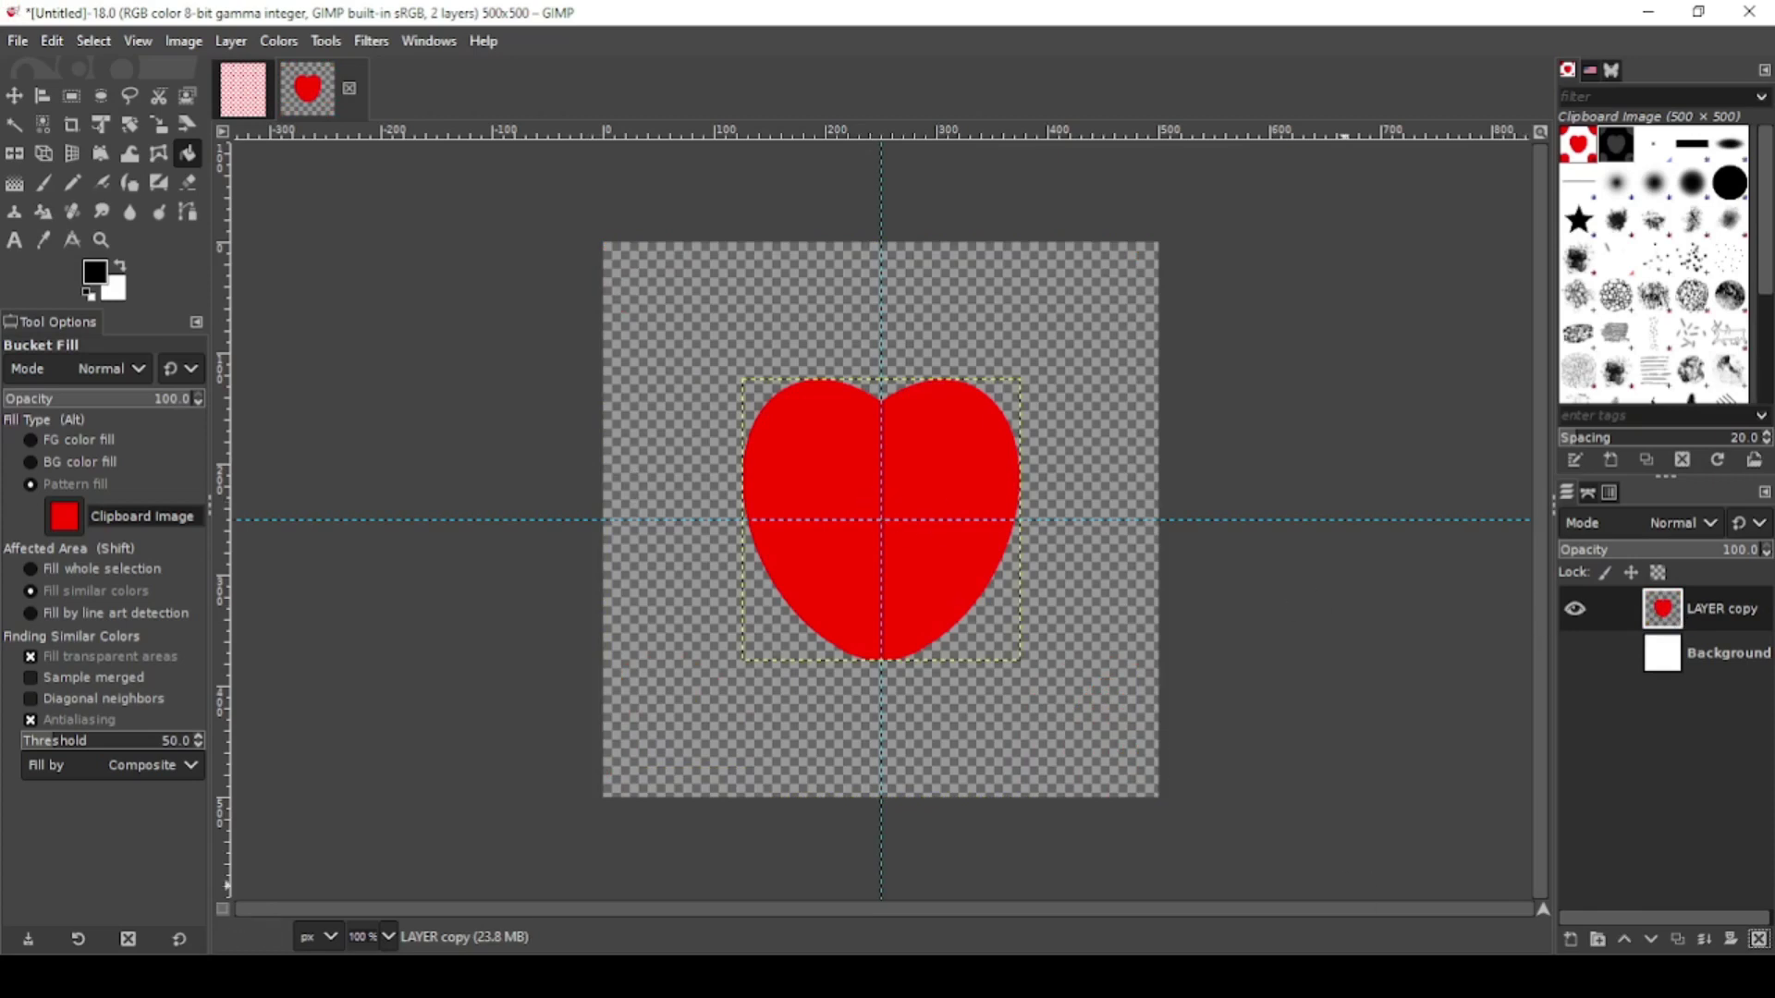
pyautogui.click(1678, 940)
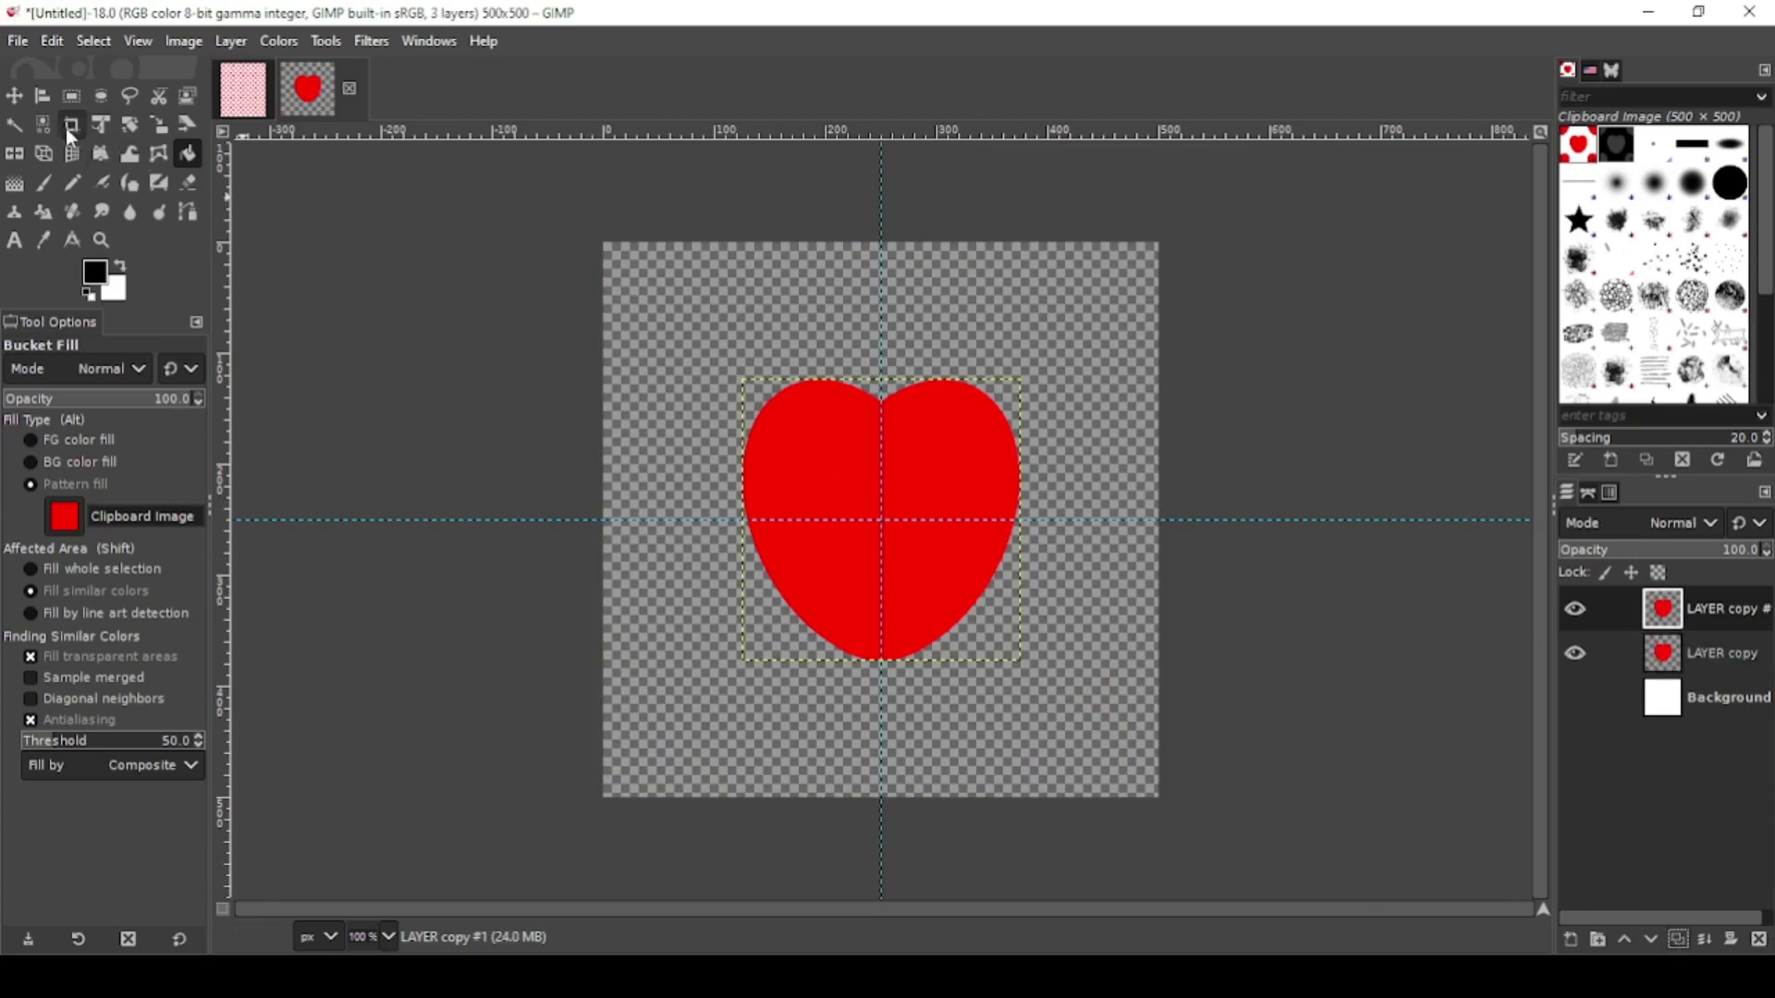
# - Scale the duplicated heart down to about 118 px in the top-left corner
pyautogui.click(159, 124)
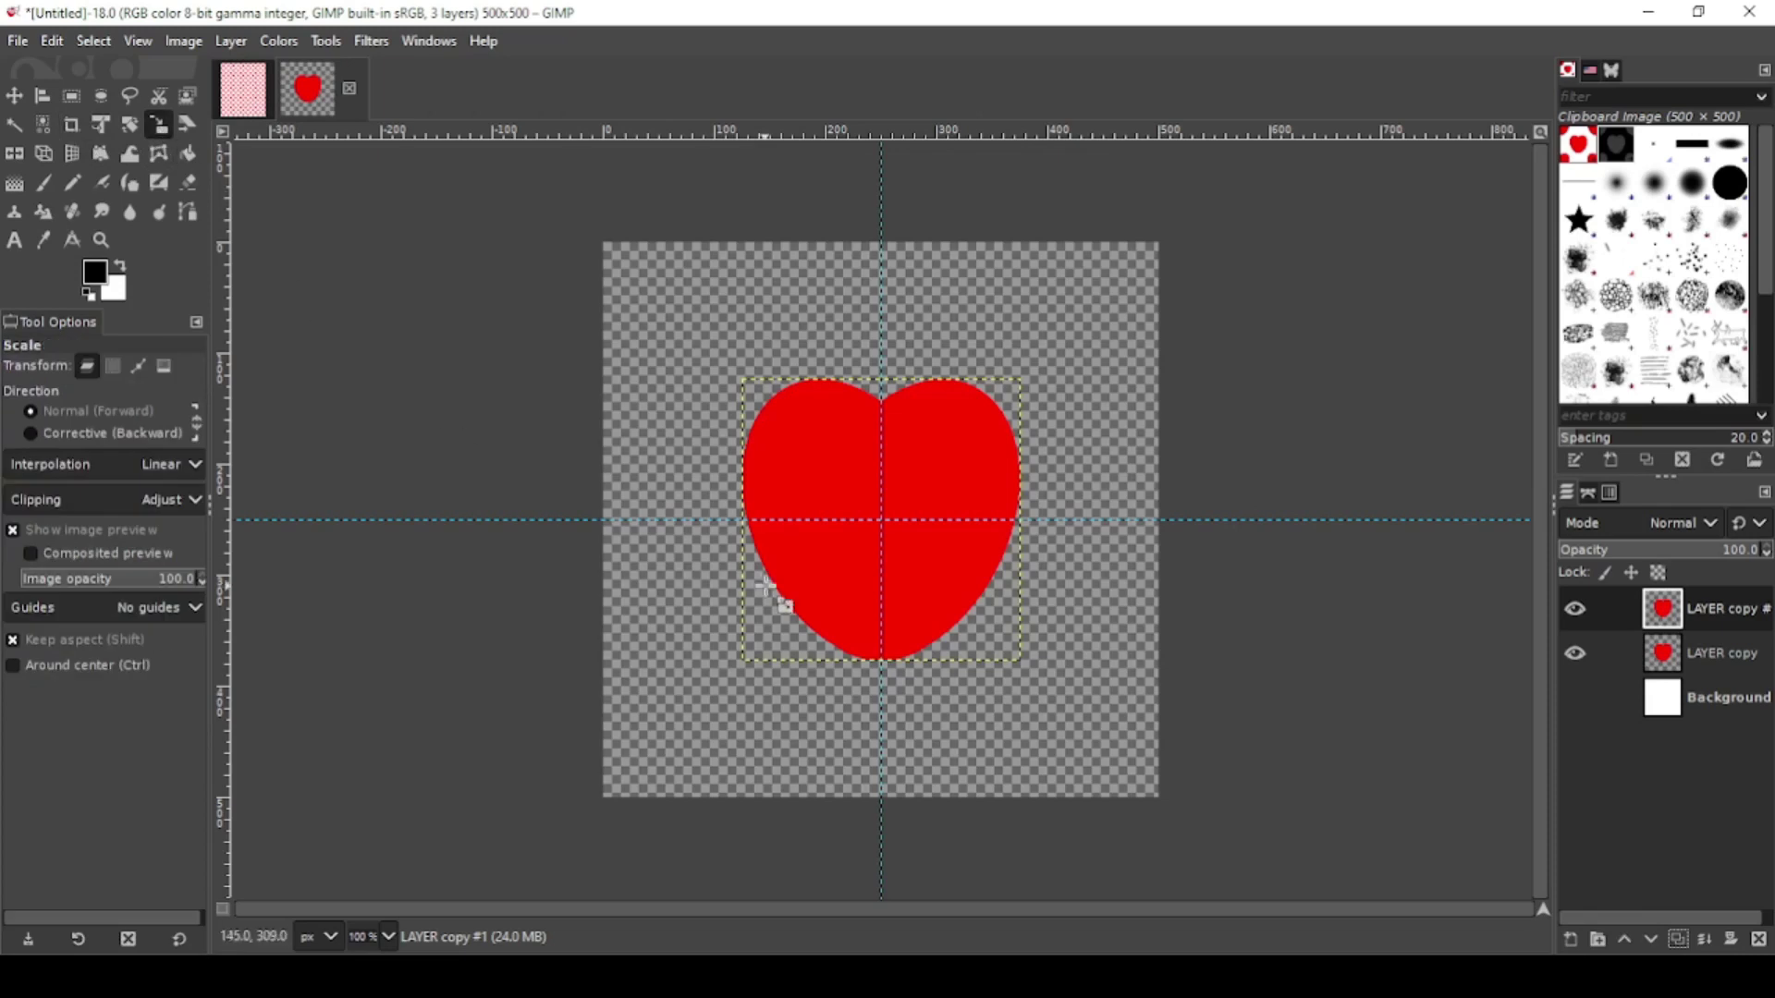
pyautogui.click(831, 471)
pyautogui.moveTo(1026, 662); pyautogui.dragTo(730, 364)
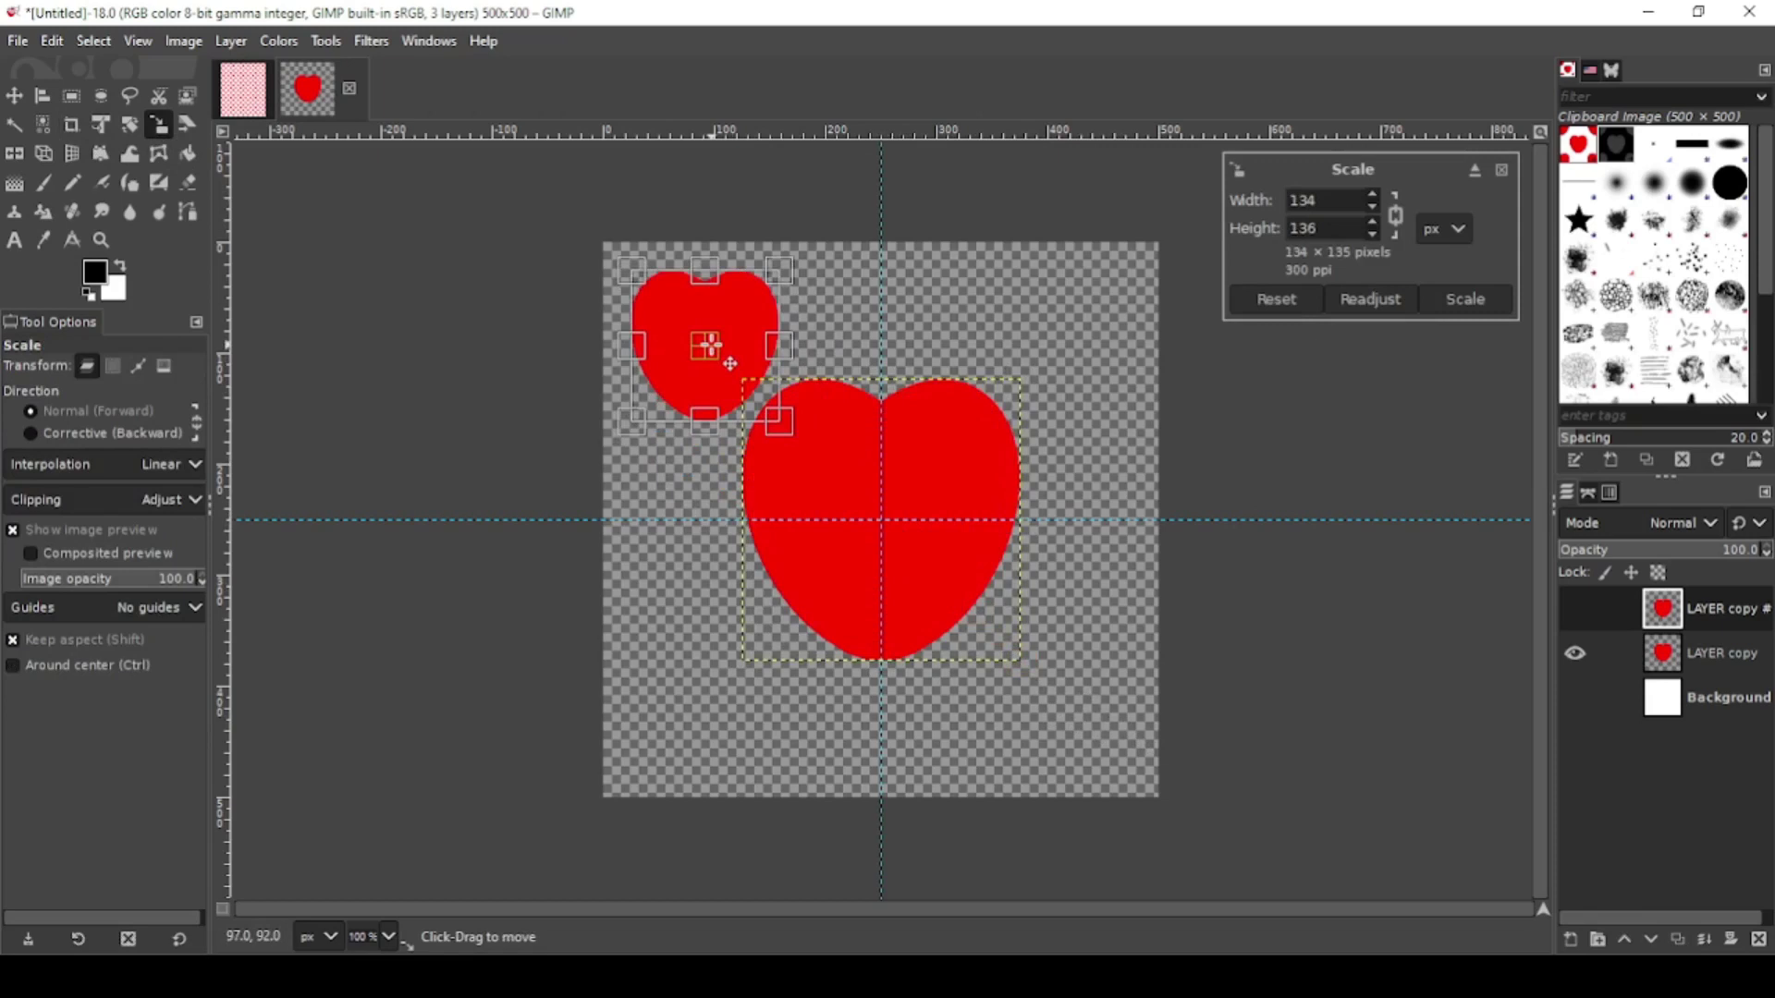
pyautogui.press('ctrl')
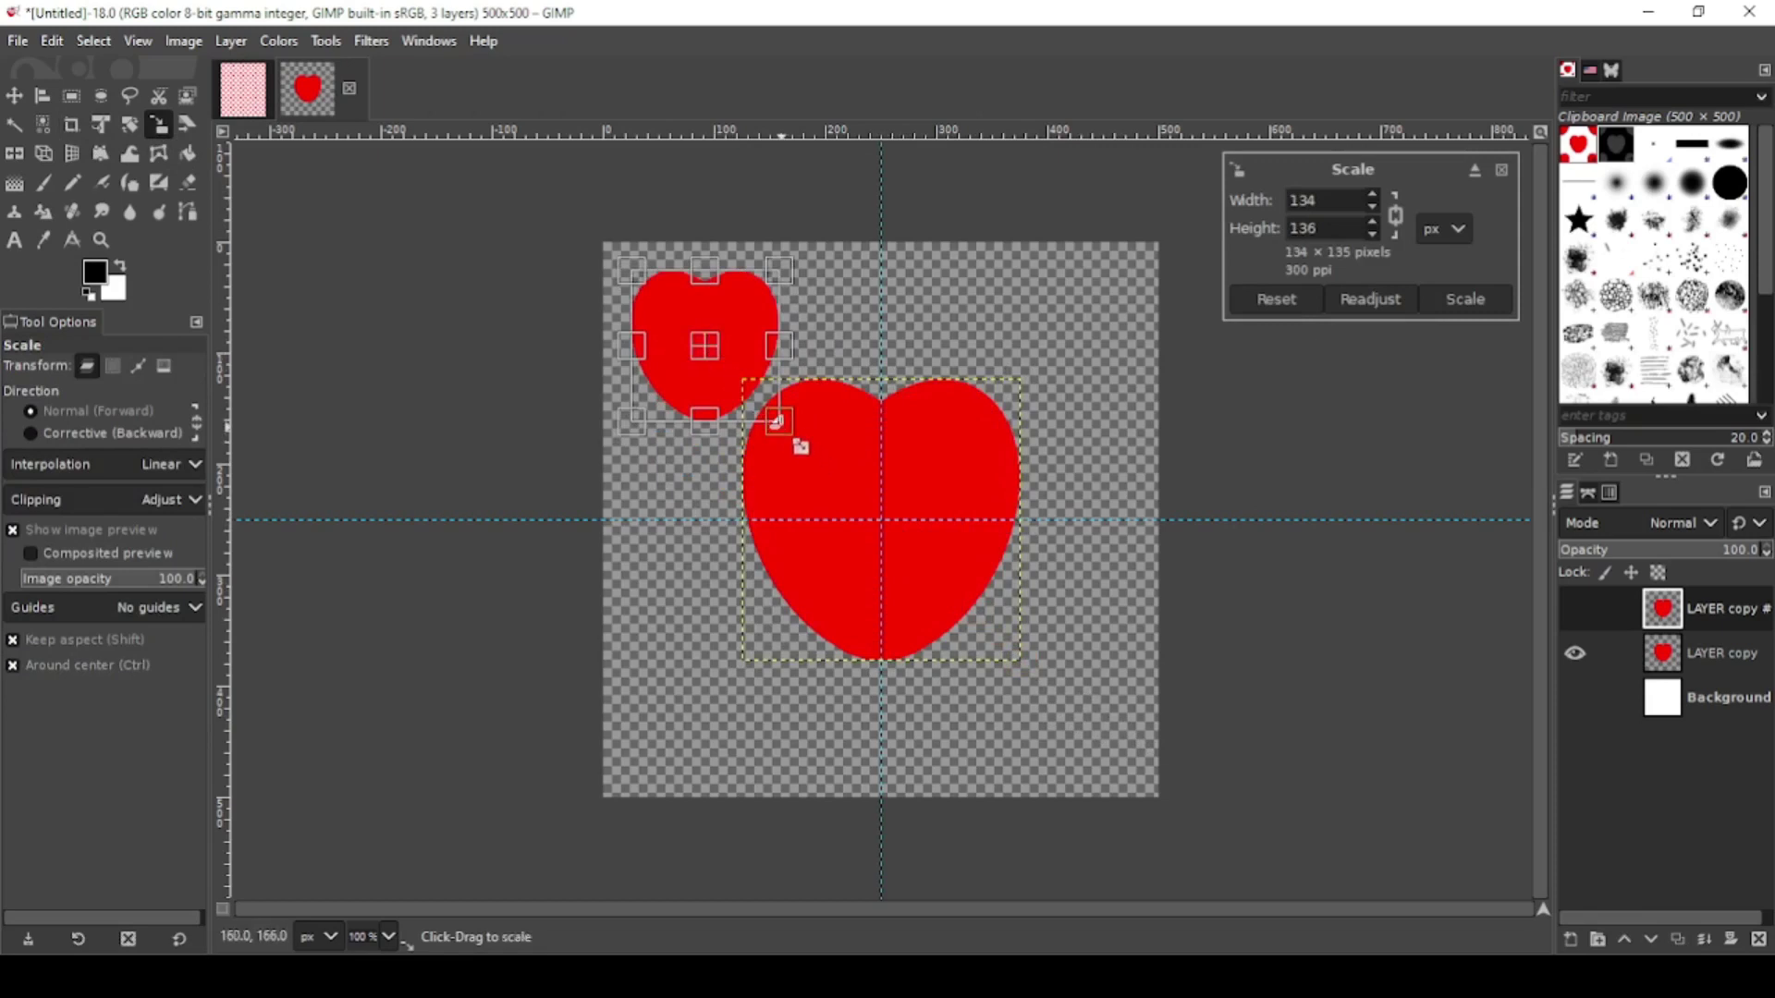
pyautogui.moveTo(800, 446); pyautogui.dragTo(782, 427)
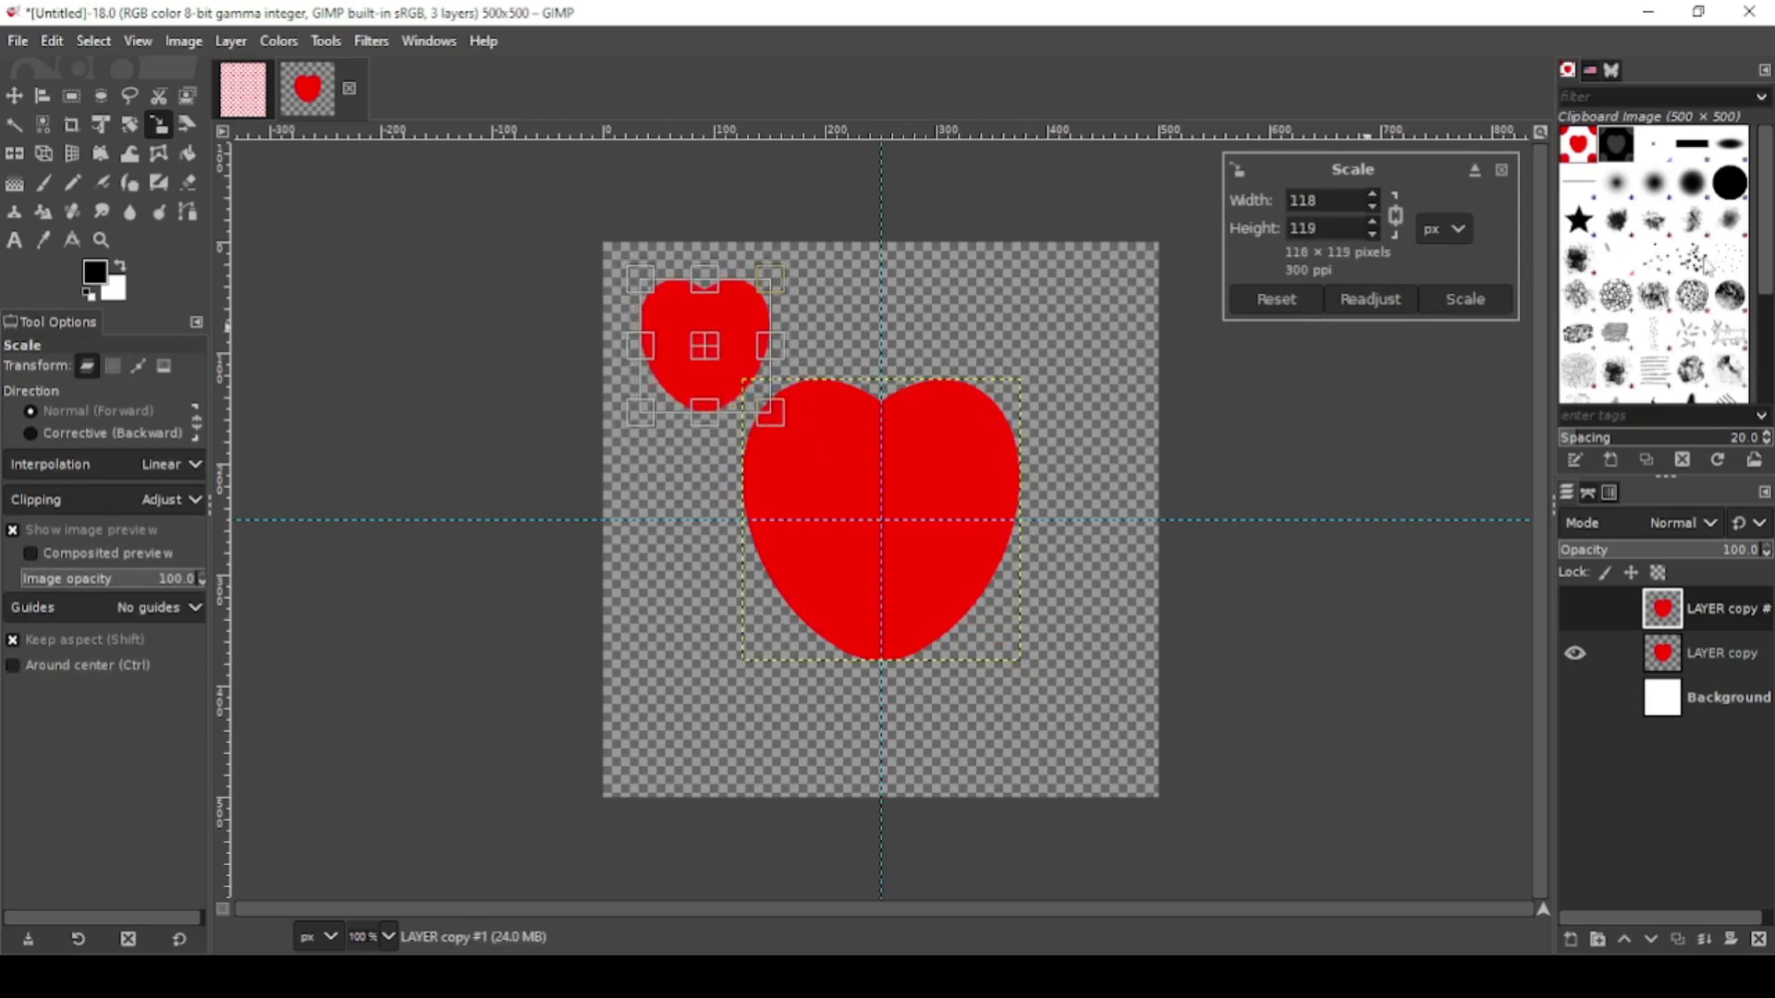
pyautogui.click(1466, 300)
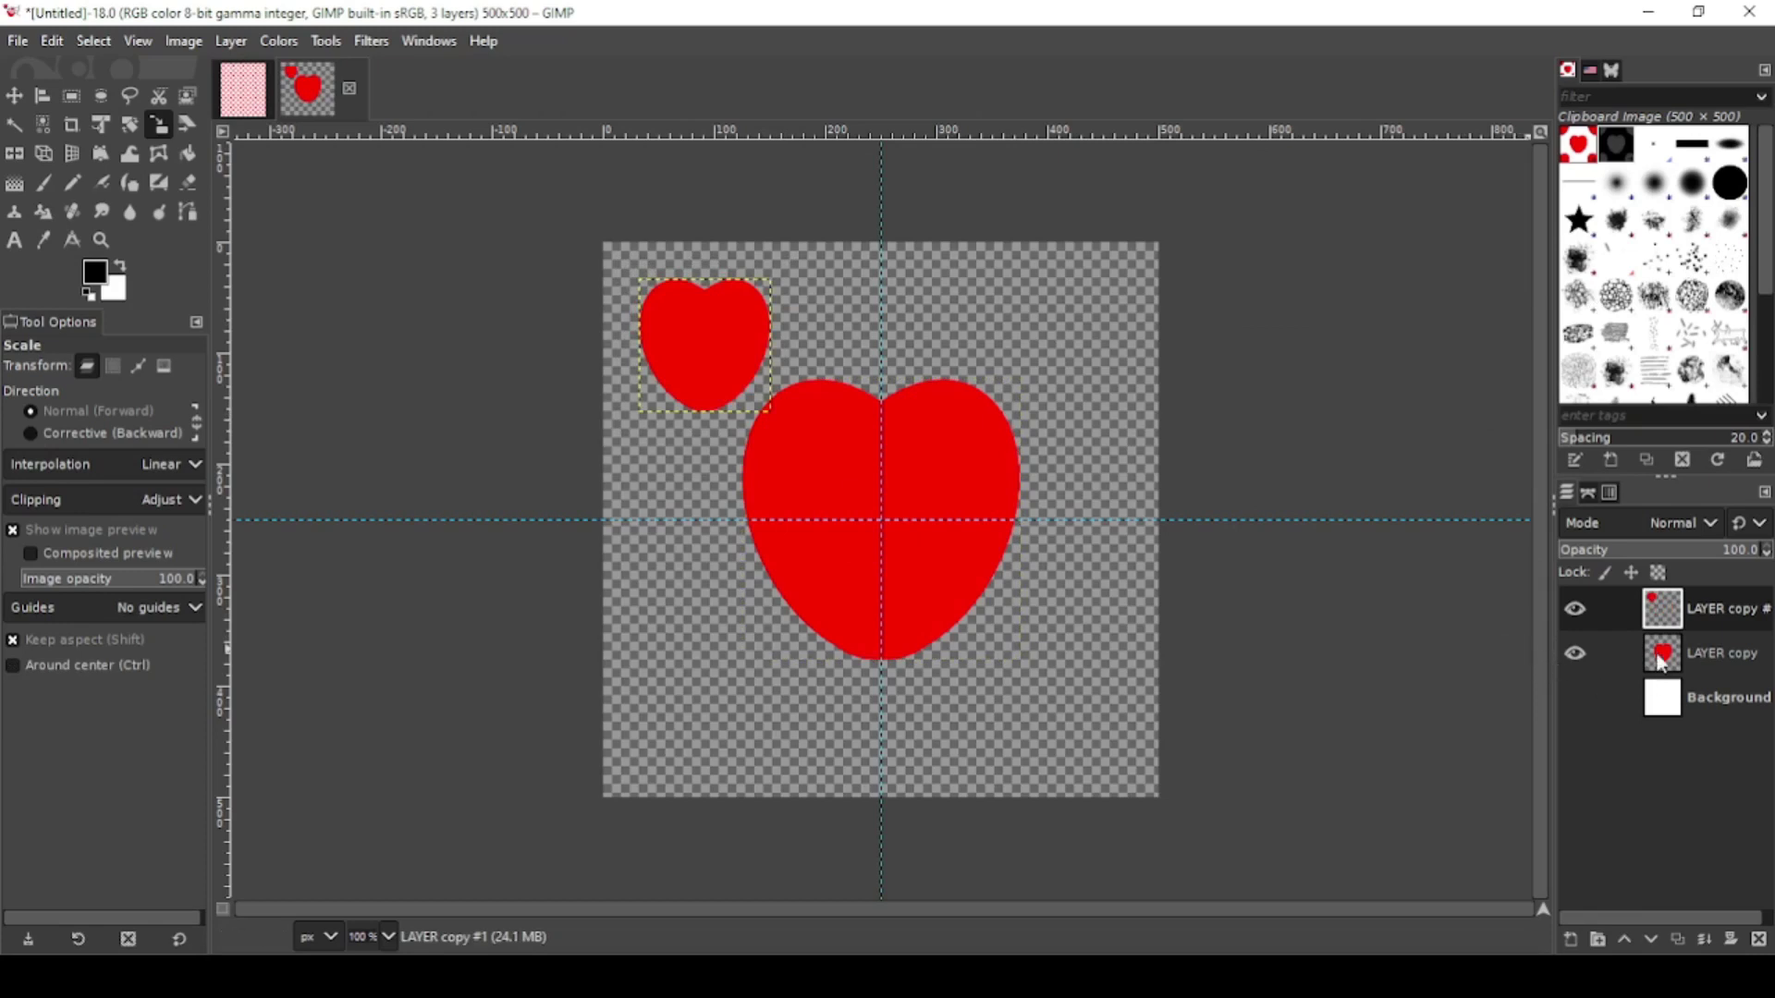
# - Duplicate the big heart layer and scale the copy to 68×69 px at the lower right
pyautogui.click(1661, 662)
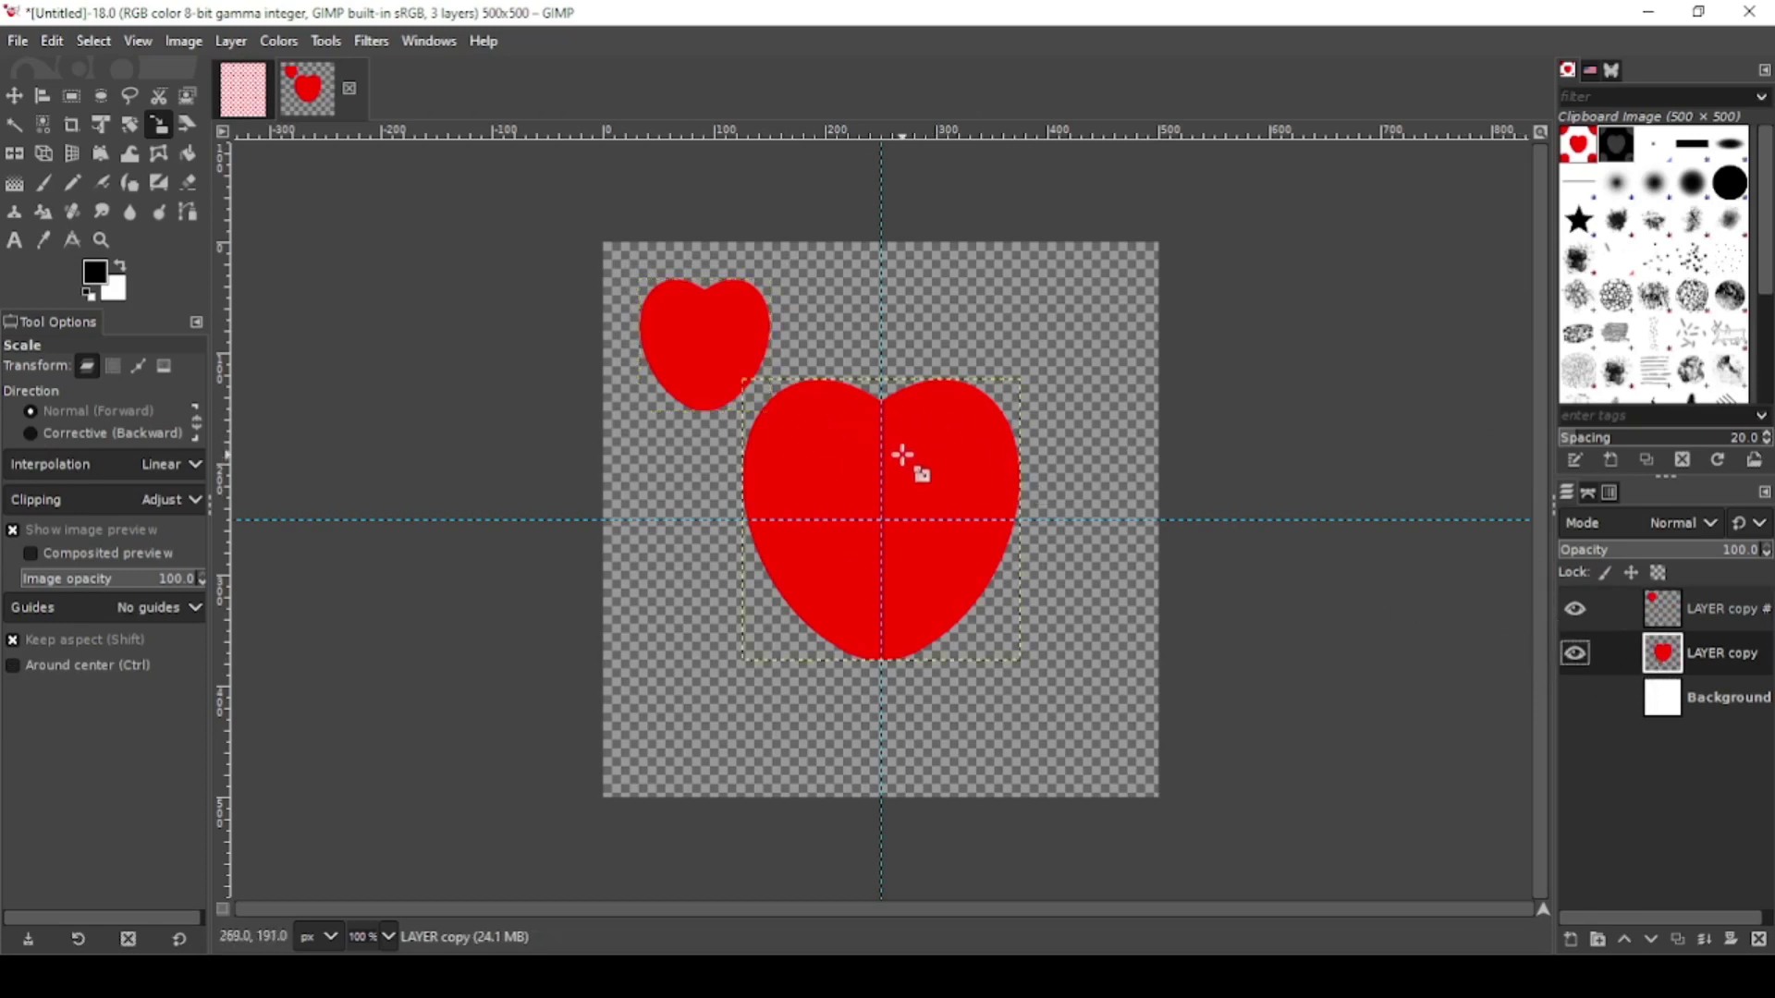
pyautogui.click(1675, 939)
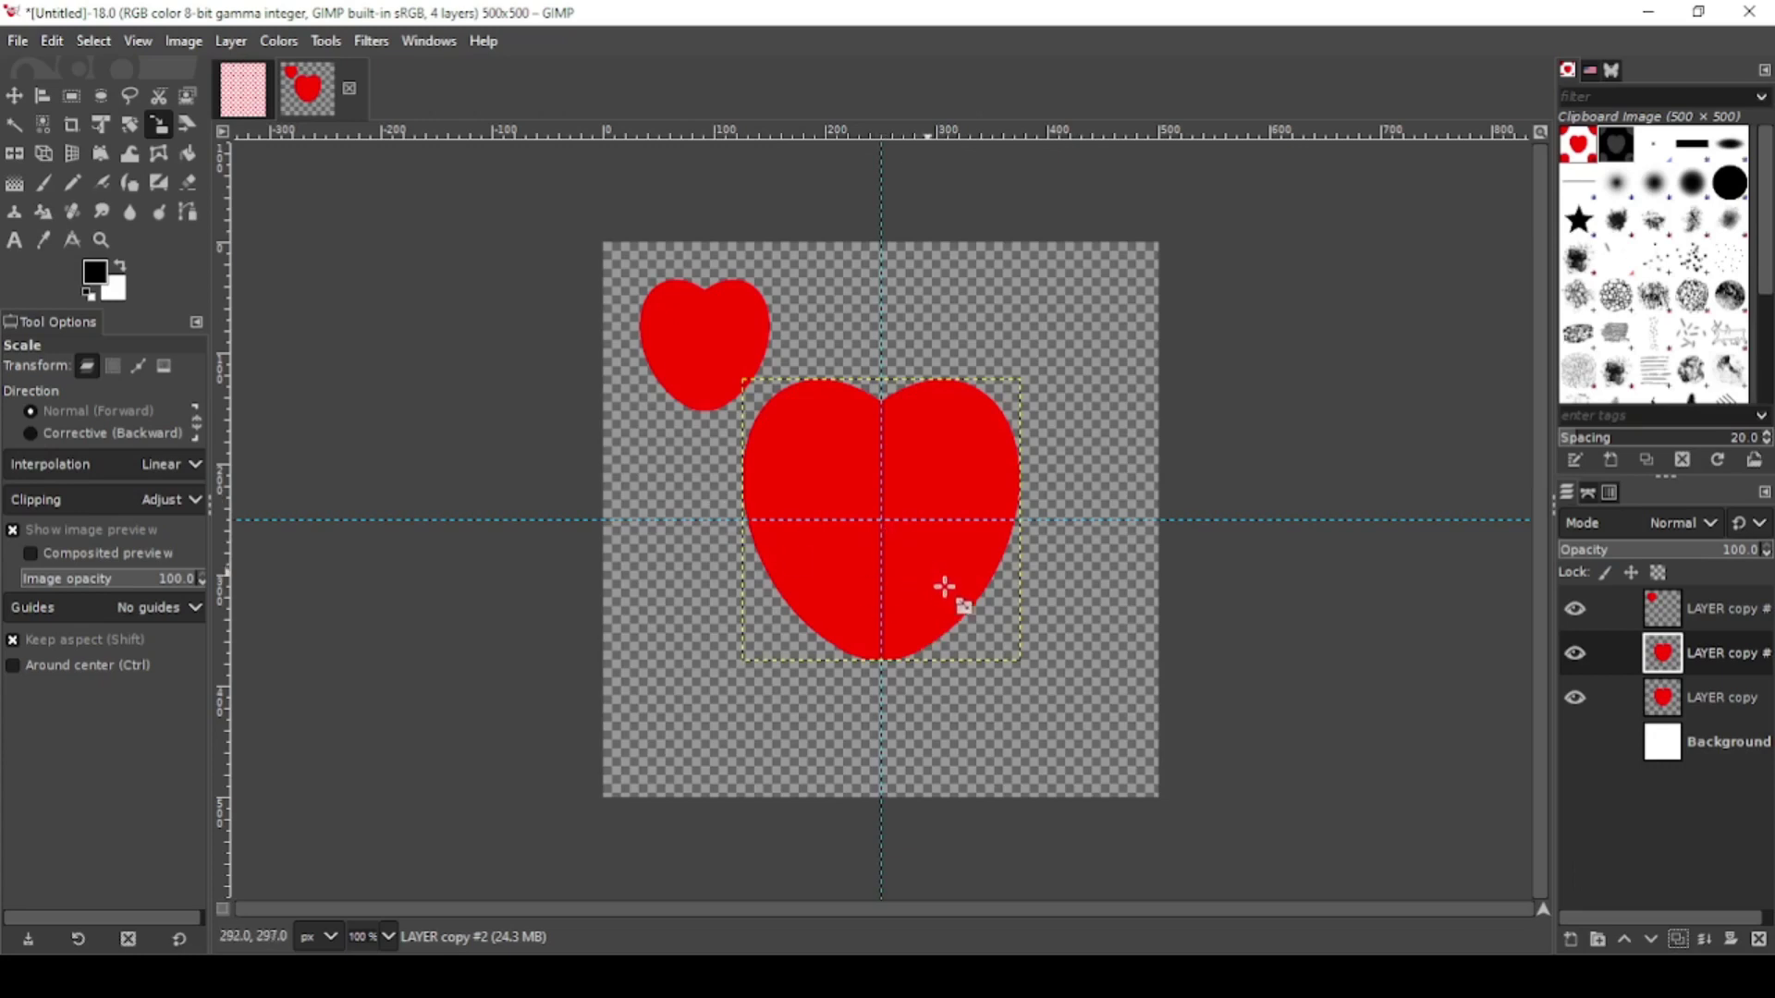
pyautogui.moveTo(943, 594); pyautogui.dragTo(1062, 718)
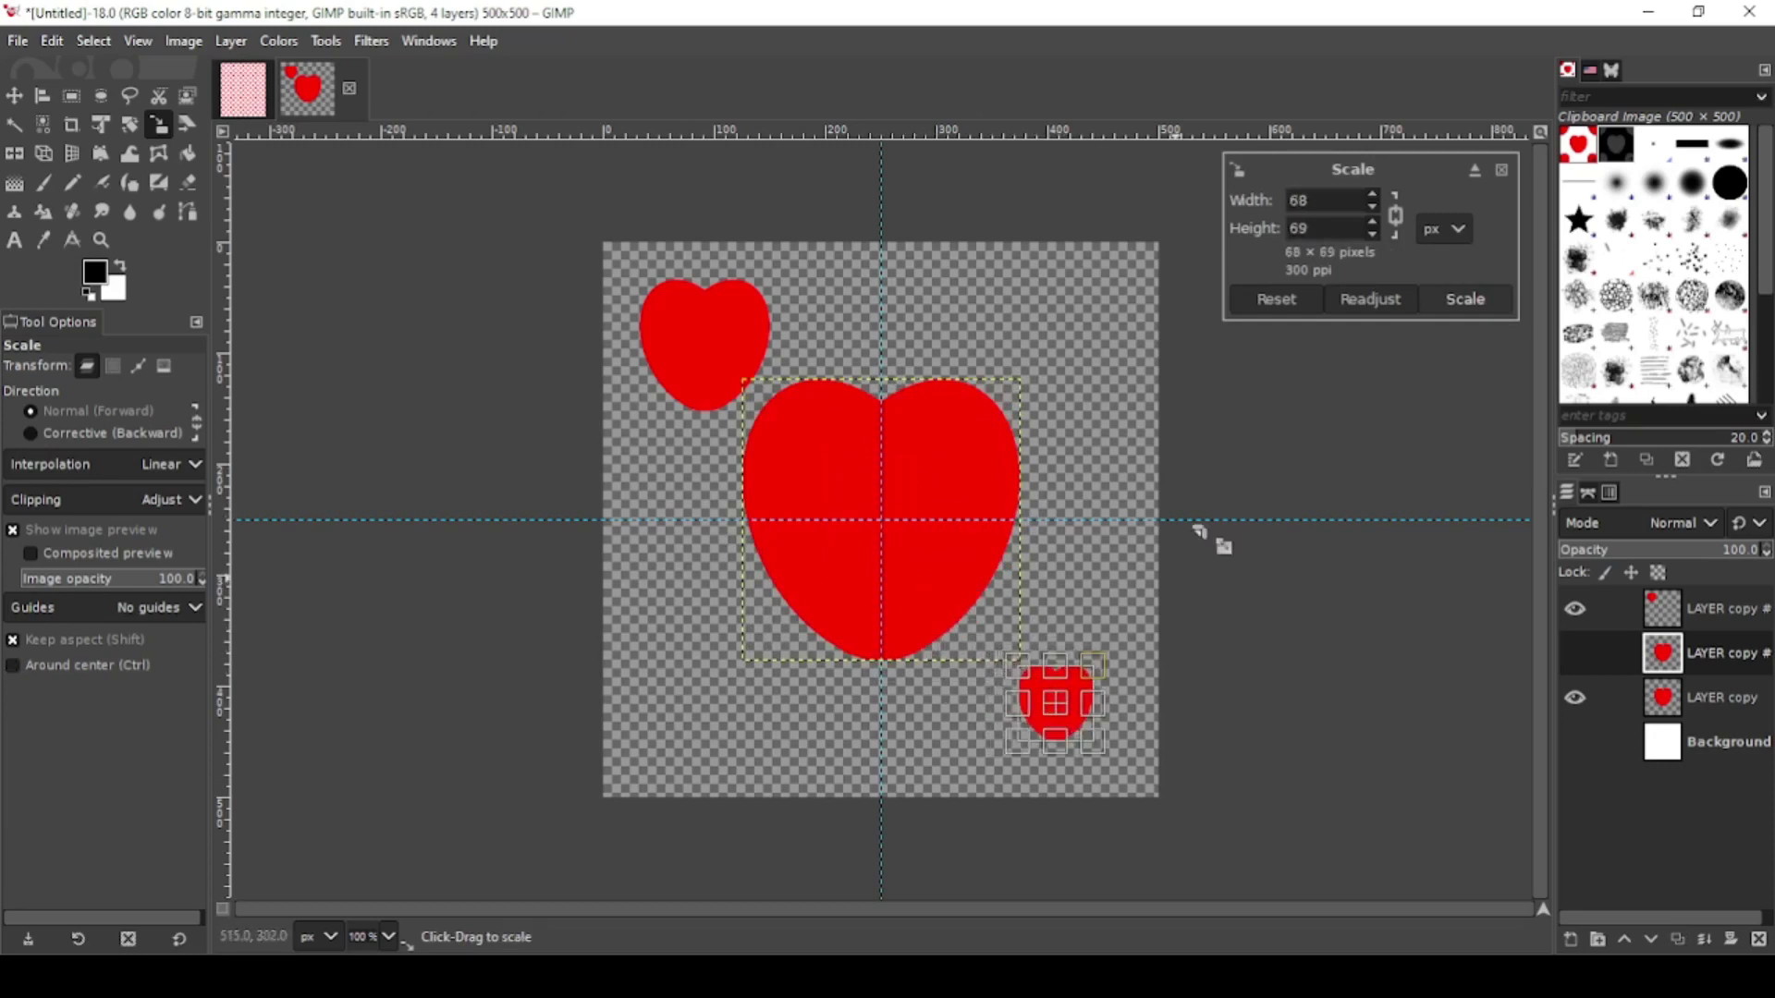
pyautogui.click(1453, 301)
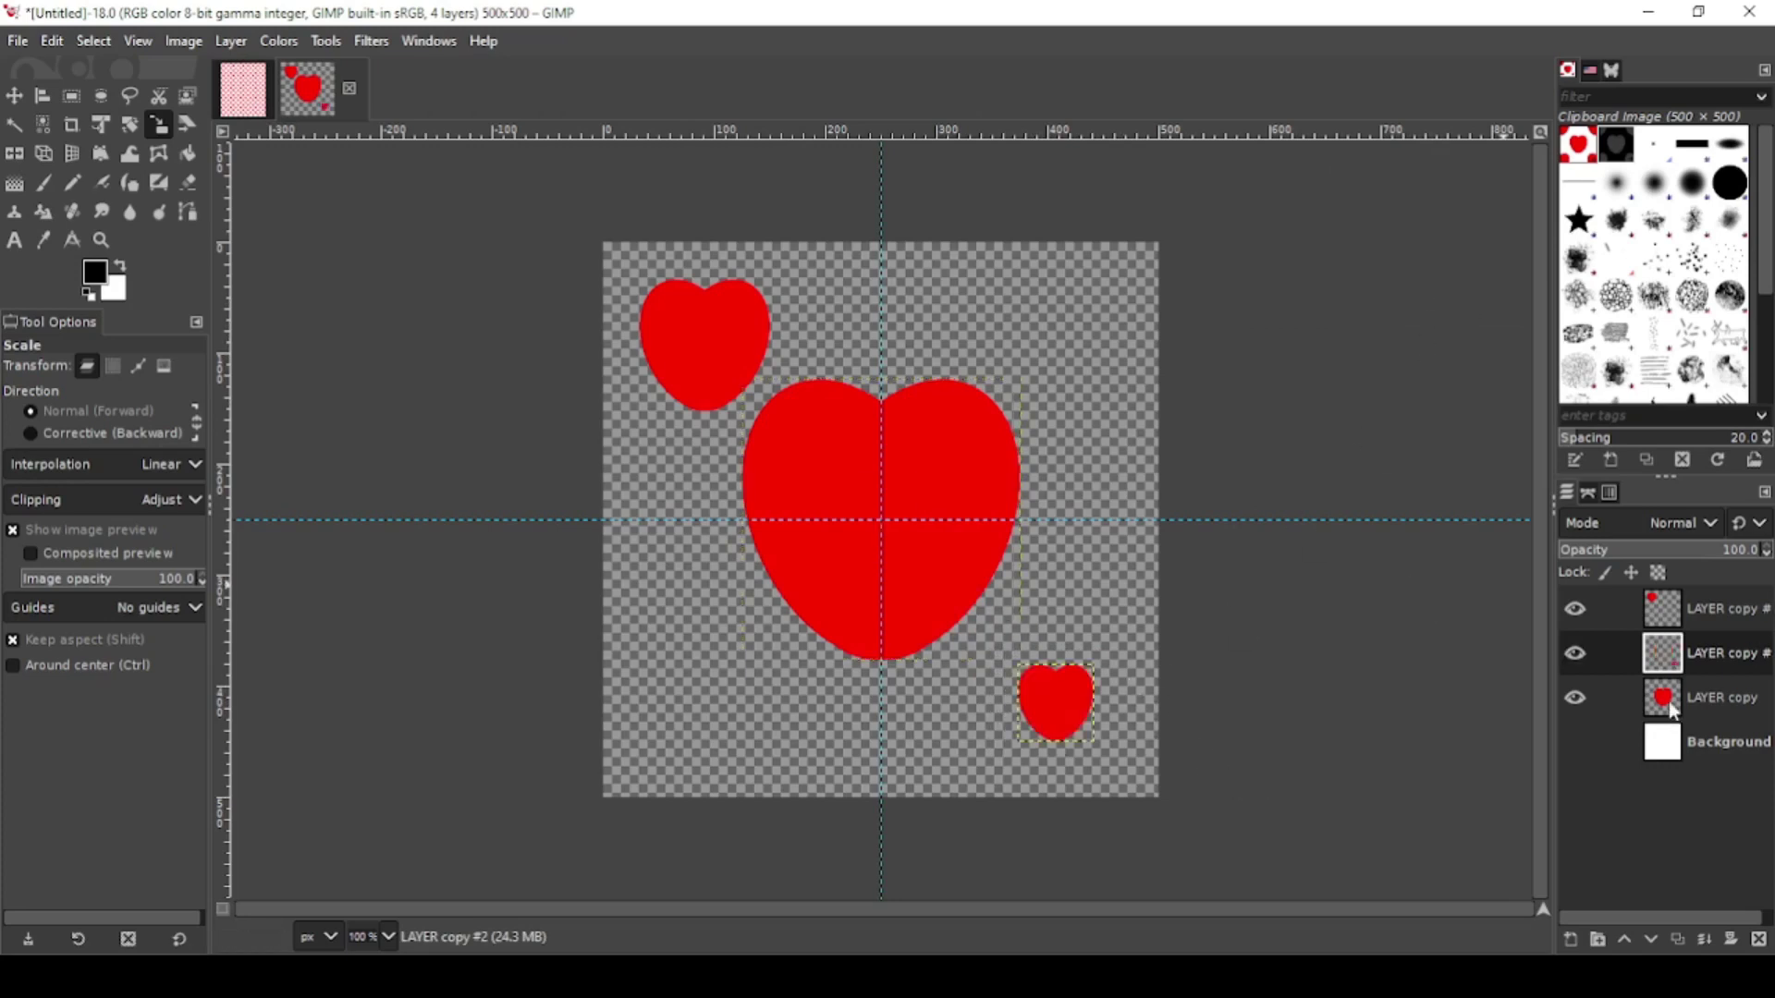
# - Duplicate the big heart layer and scale the copy to 110×111 pixels at the tile's lower left
pyautogui.click(1675, 702)
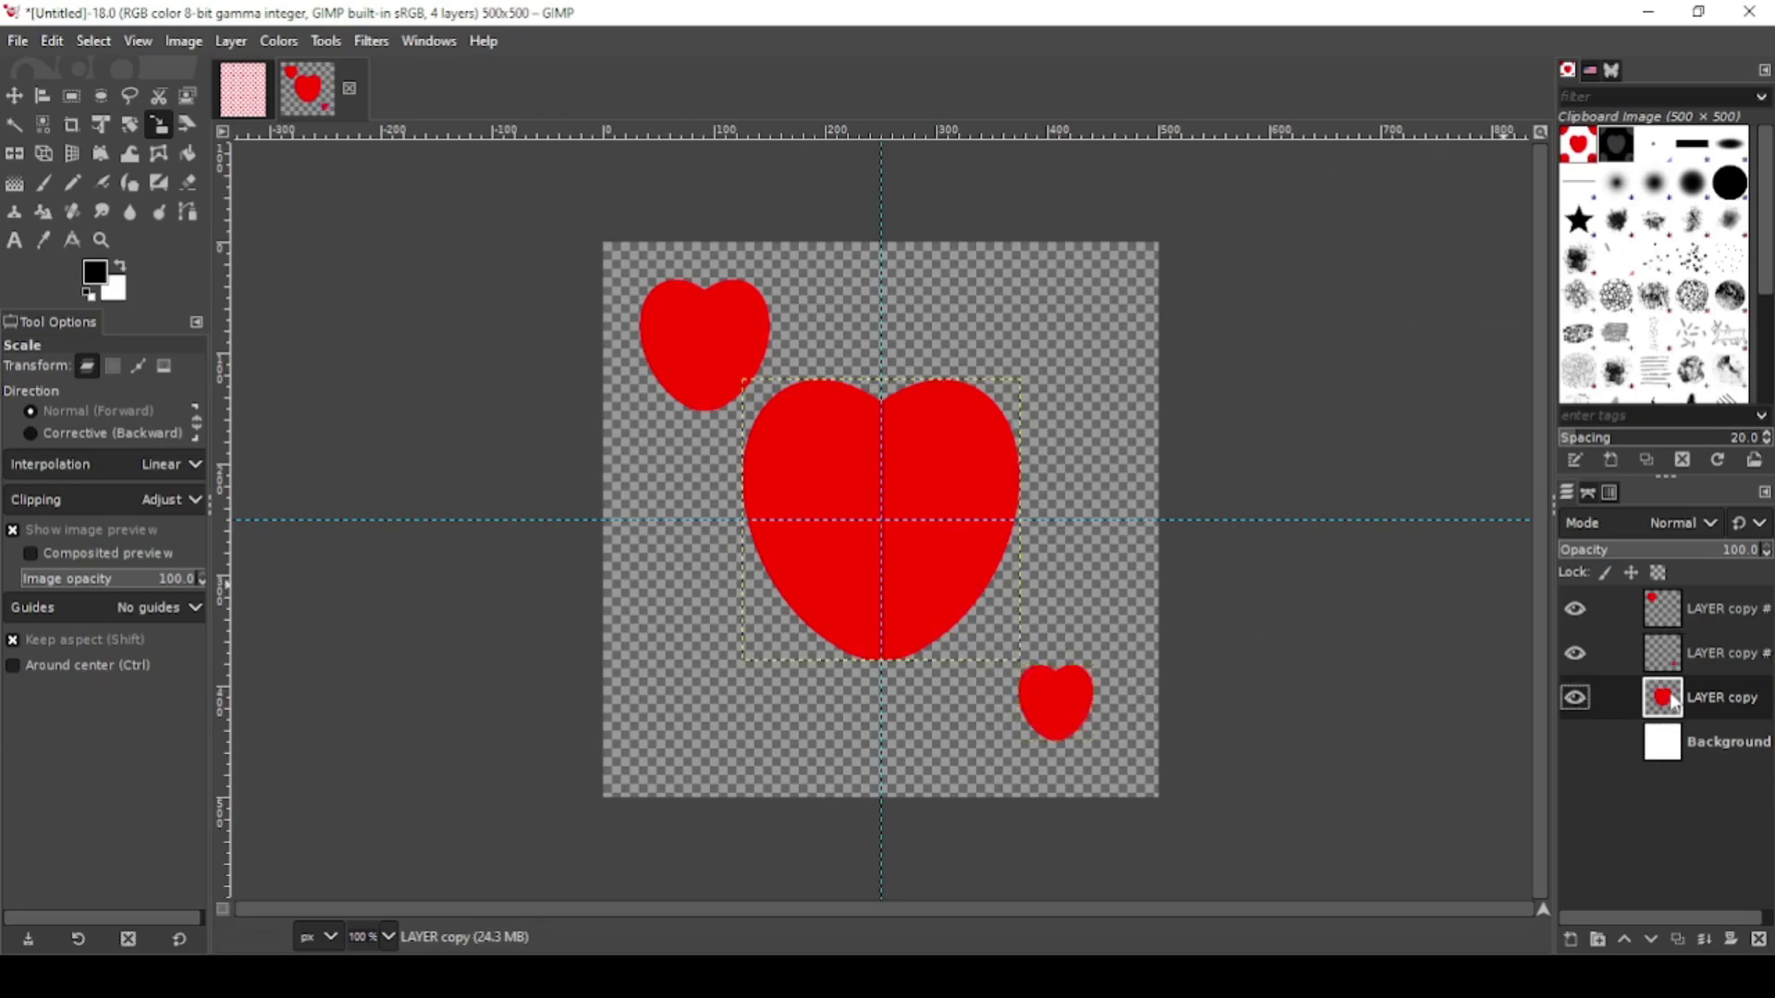
pyautogui.click(1678, 941)
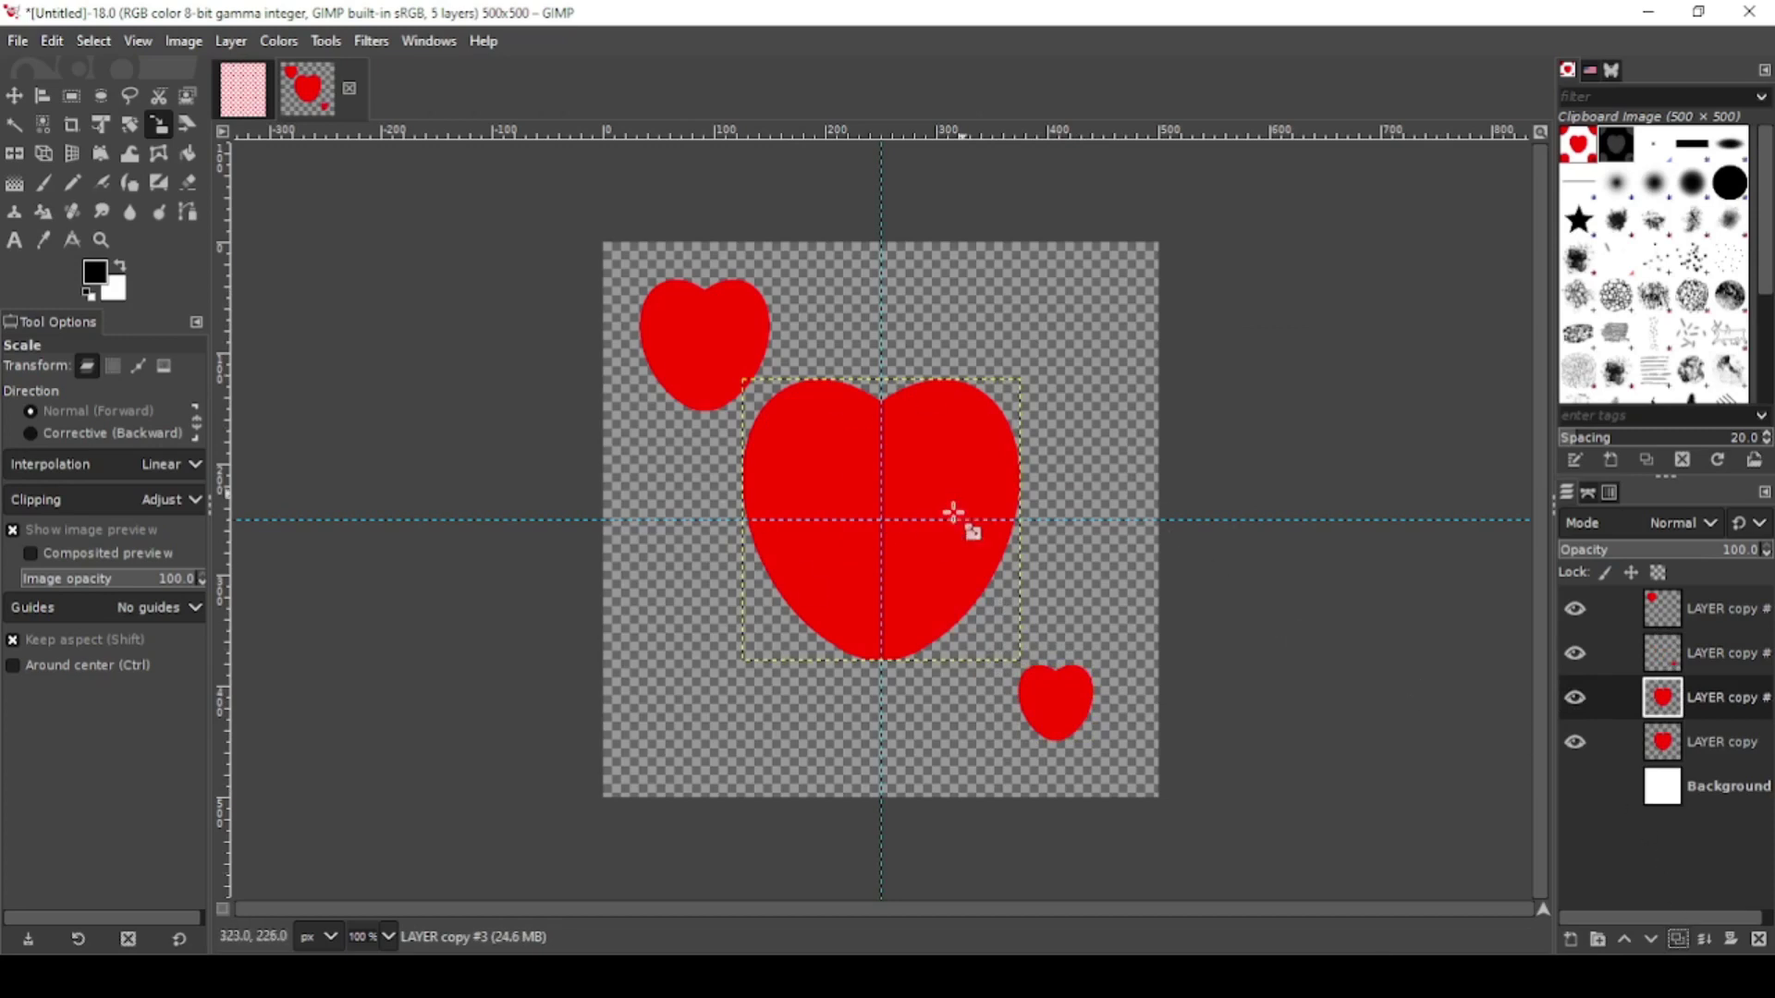
pyautogui.click(774, 559)
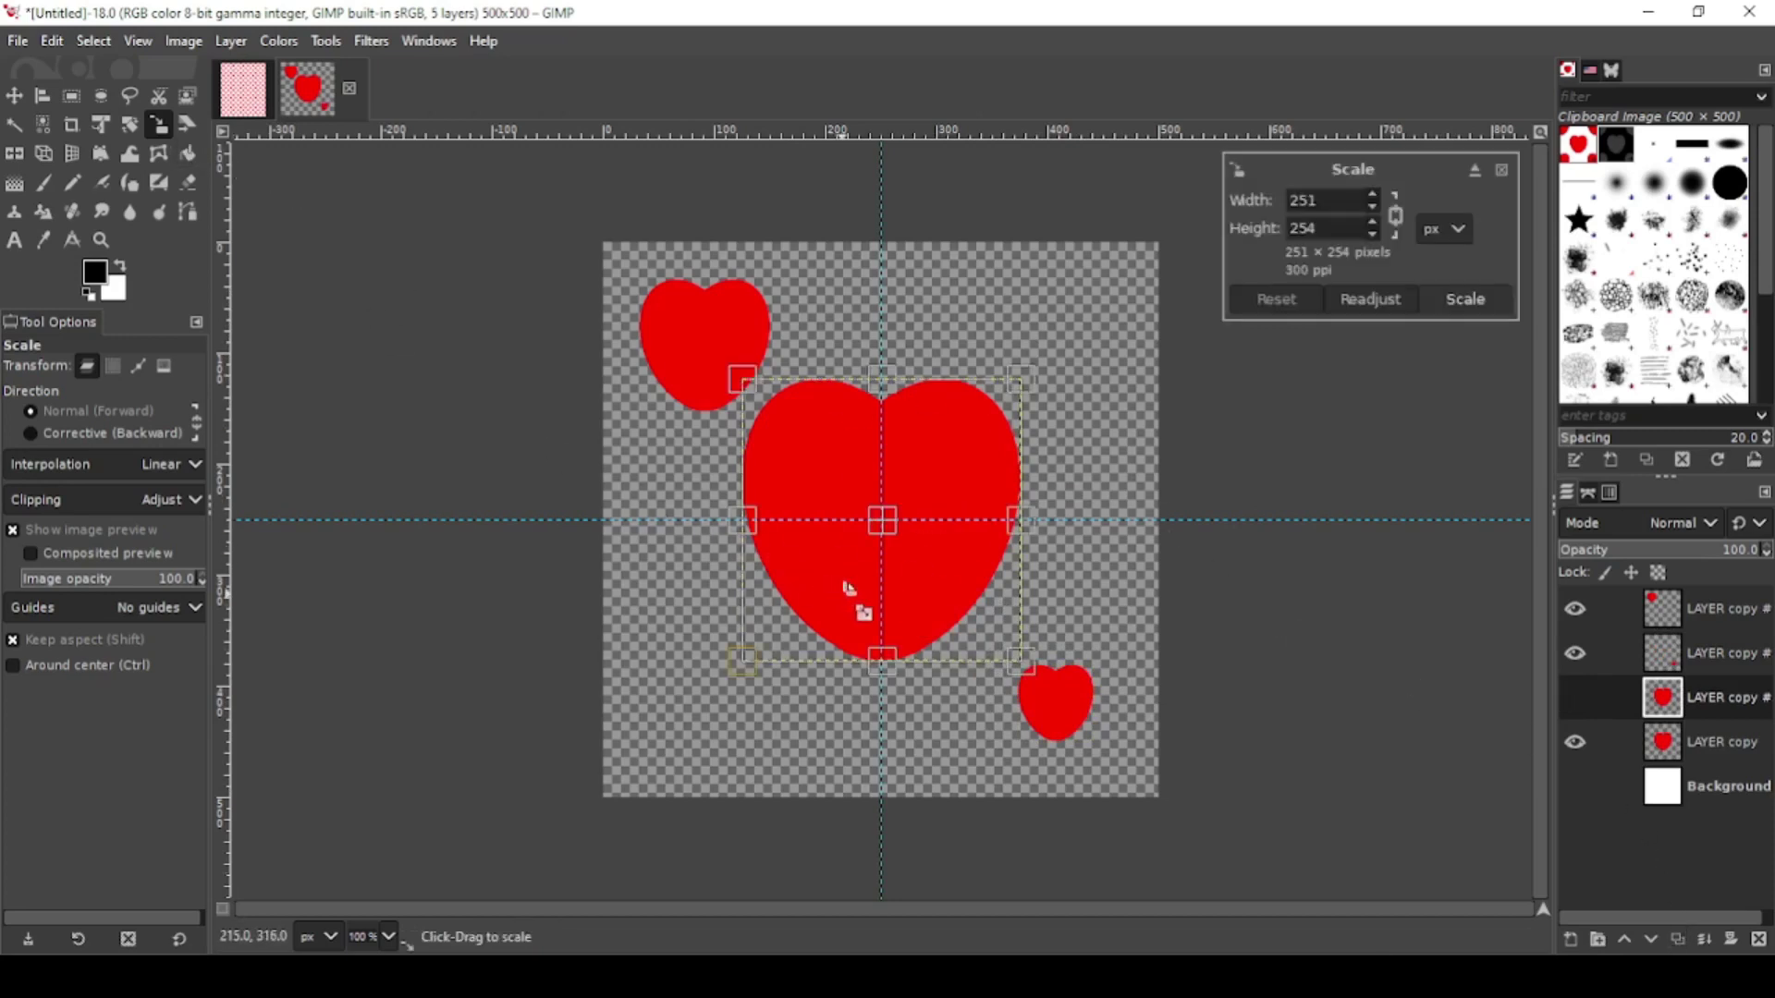
pyautogui.moveTo(1022, 665); pyautogui.dragTo(744, 714)
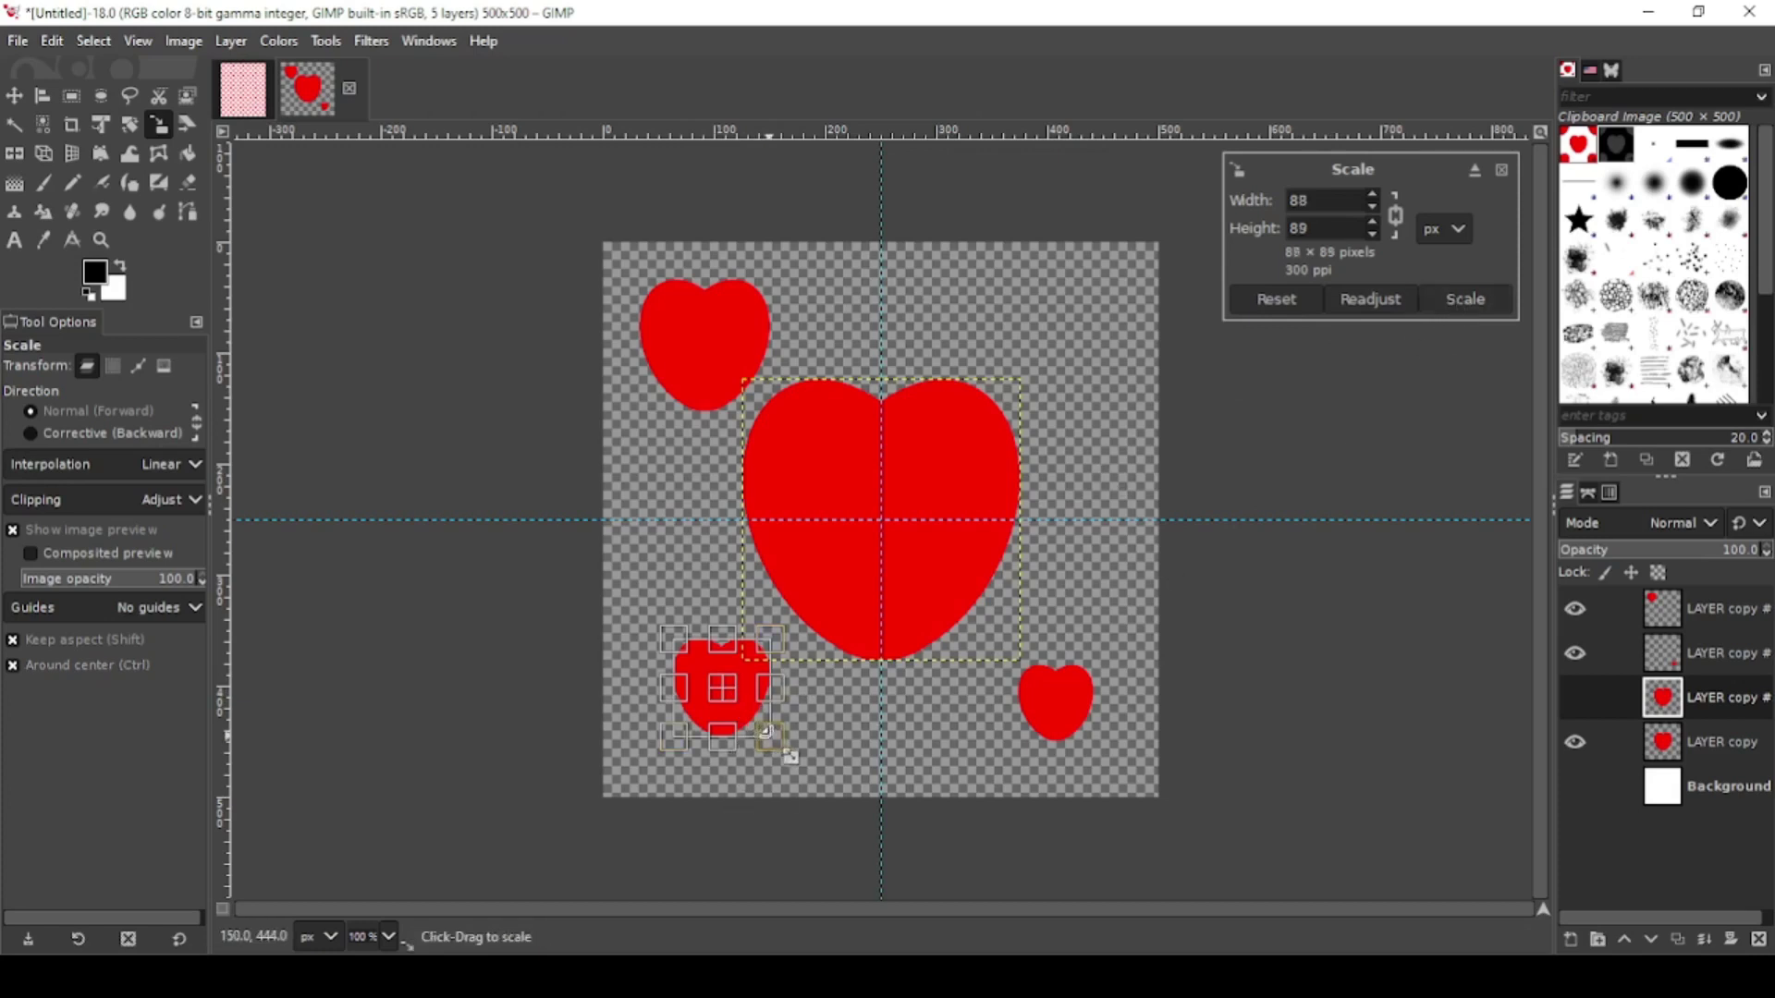
pyautogui.moveTo(767, 733); pyautogui.dragTo(783, 750)
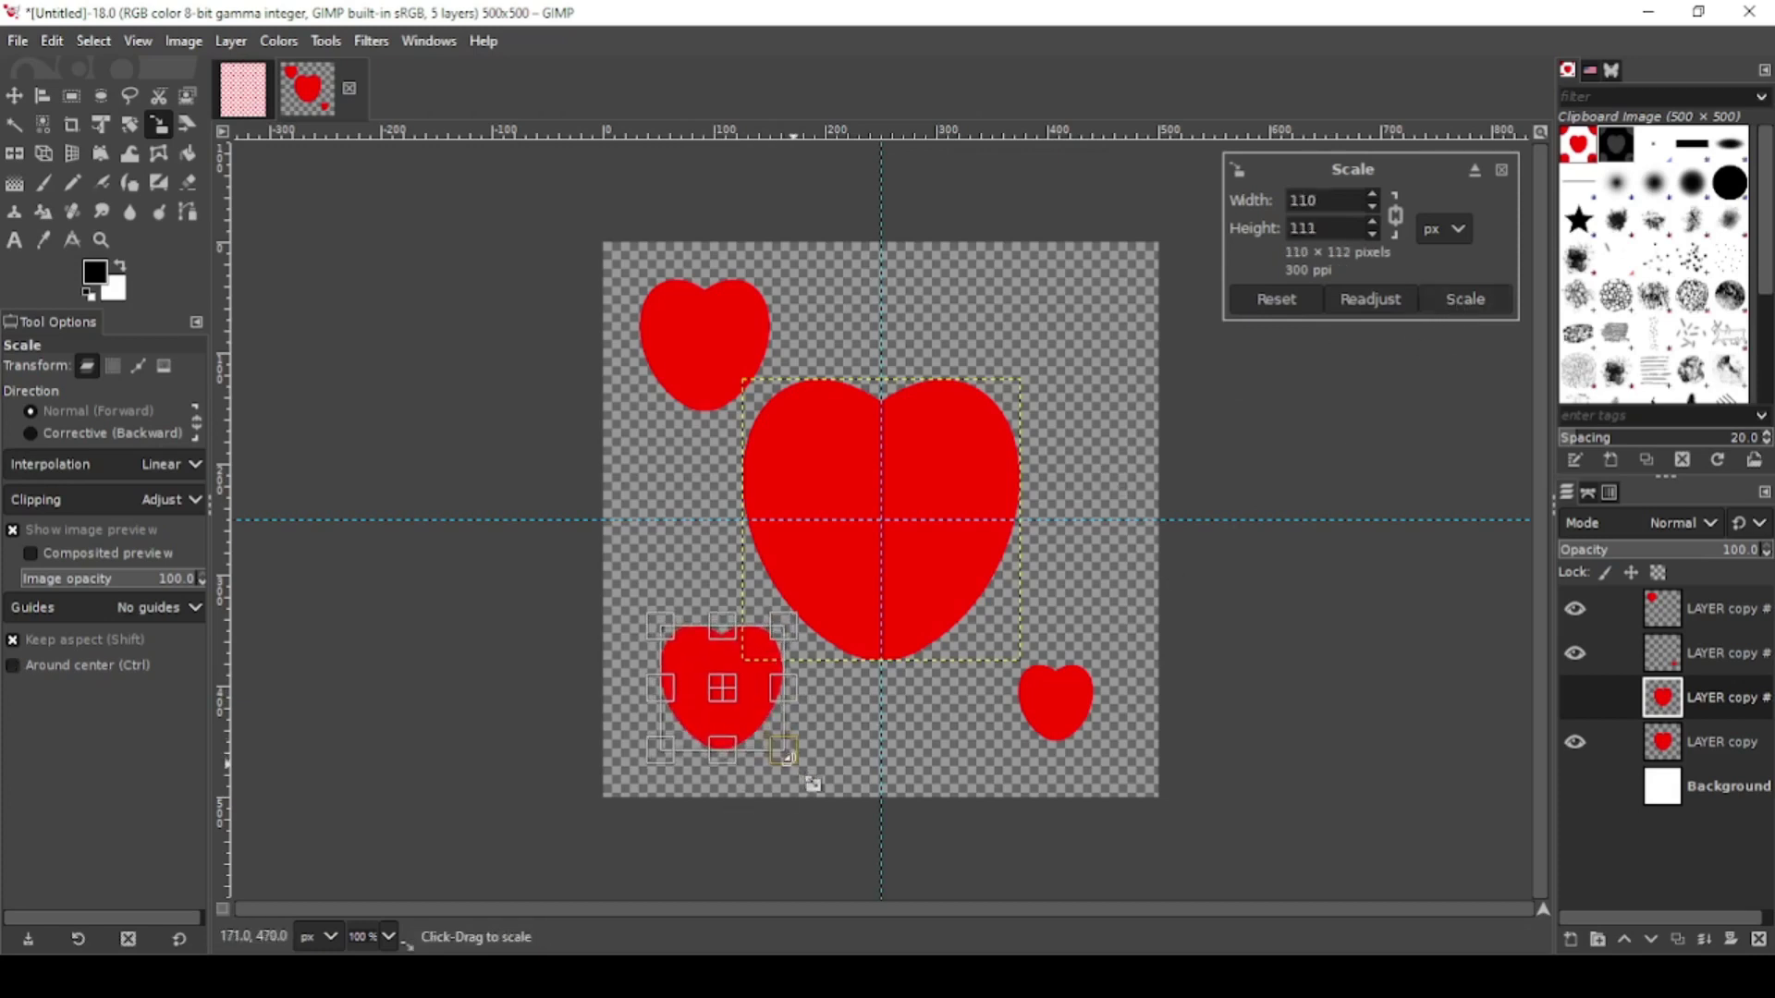
pyautogui.click(1467, 302)
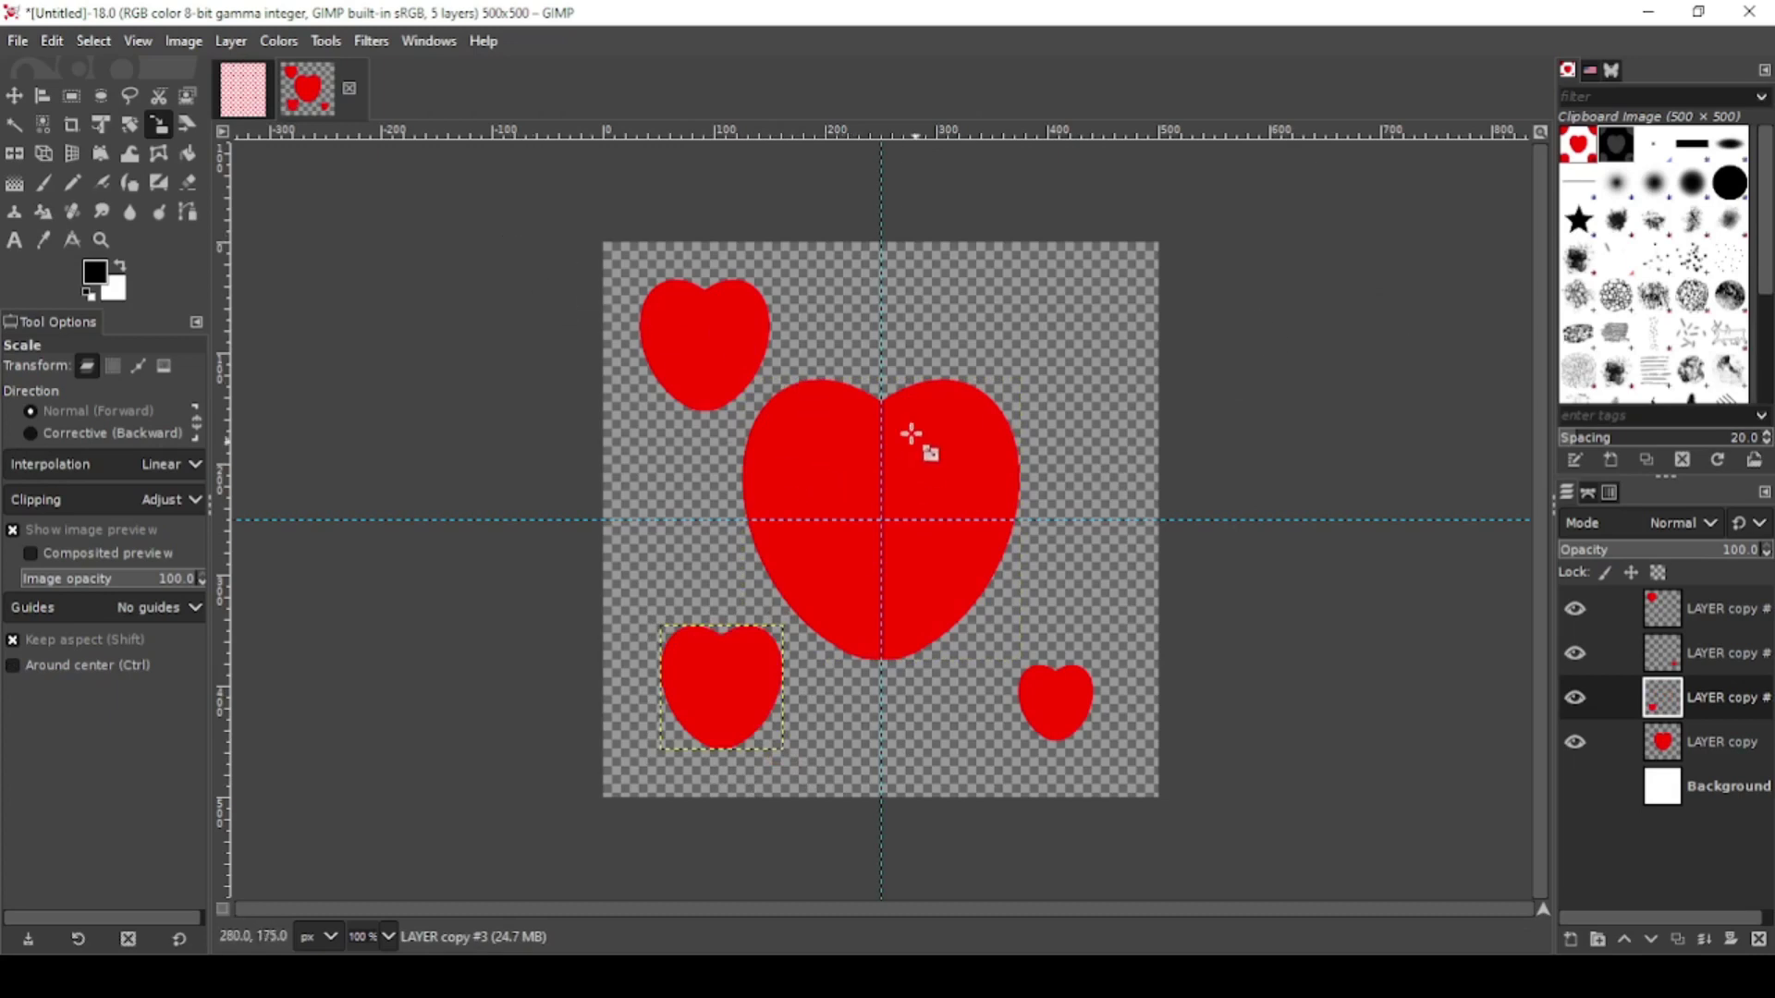
# - Shift the big heart layer up and to the right with the Move tool
pyautogui.click(1655, 754)
pyautogui.click(21, 95)
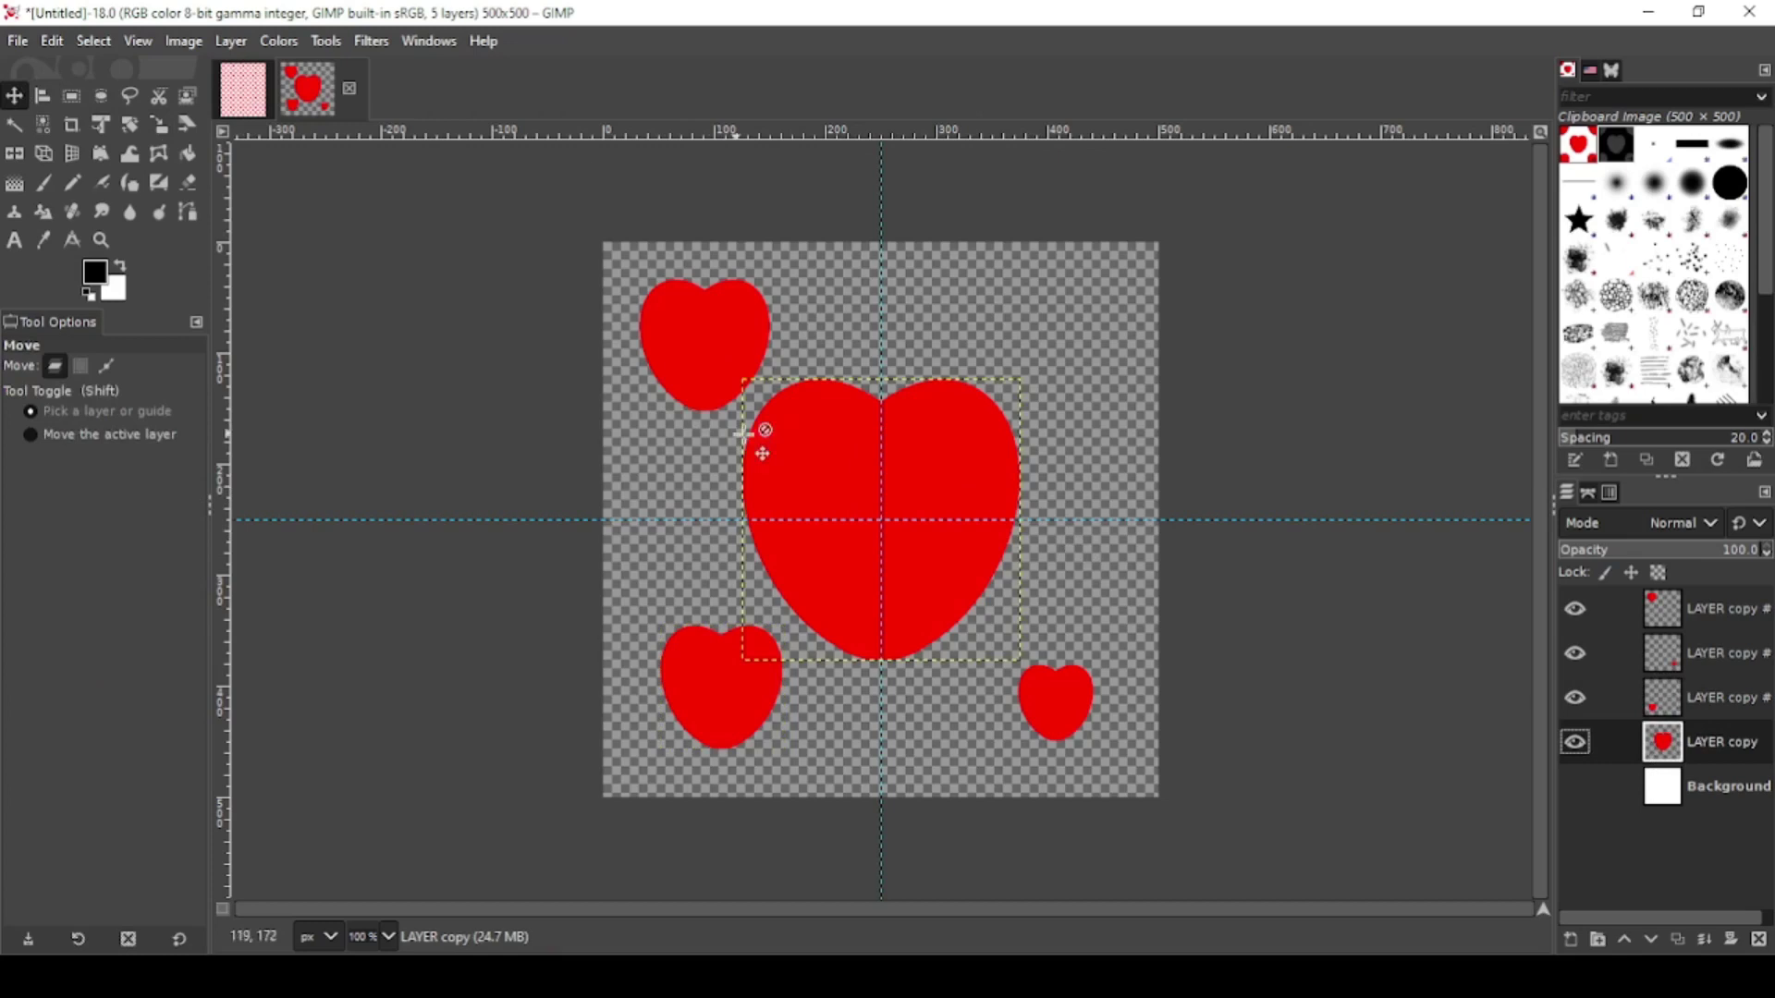
pyautogui.moveTo(950, 460); pyautogui.dragTo(1011, 416)
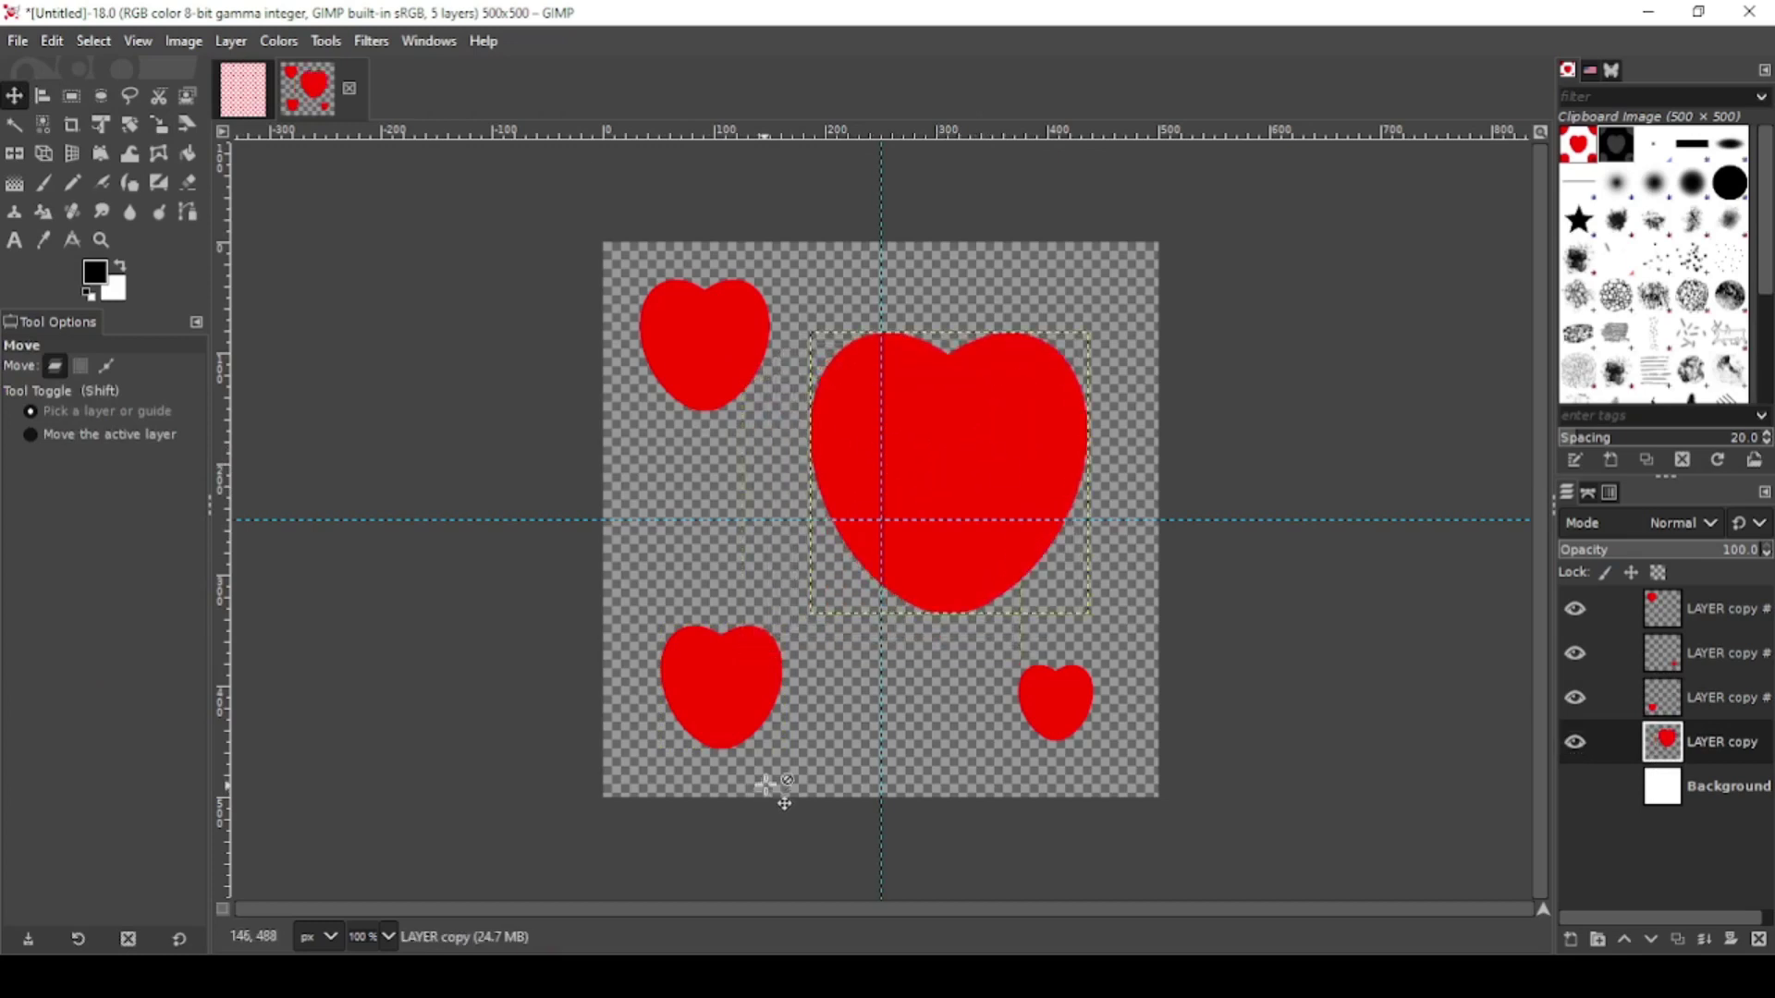
# - Copy the visible tile to the clipboard and return to the 4500×5400 pattern image
pyautogui.rightClick(709, 474)
pyautogui.moveTo(755, 536)
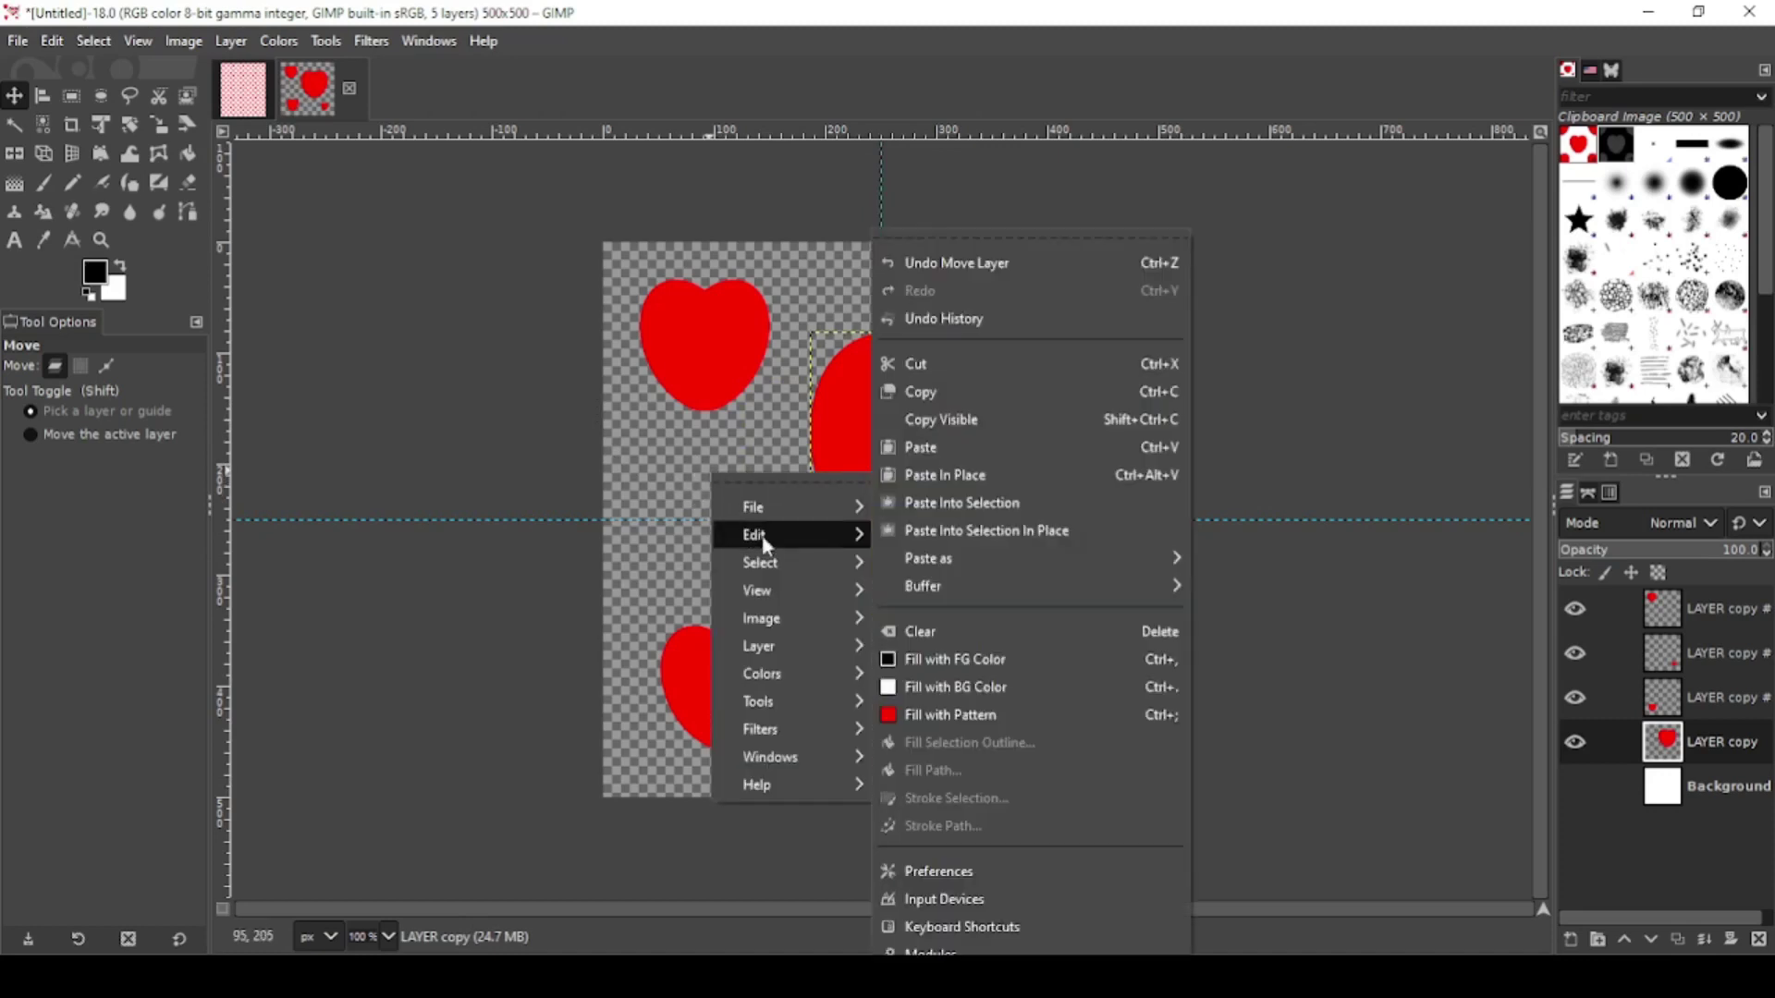
pyautogui.click(932, 421)
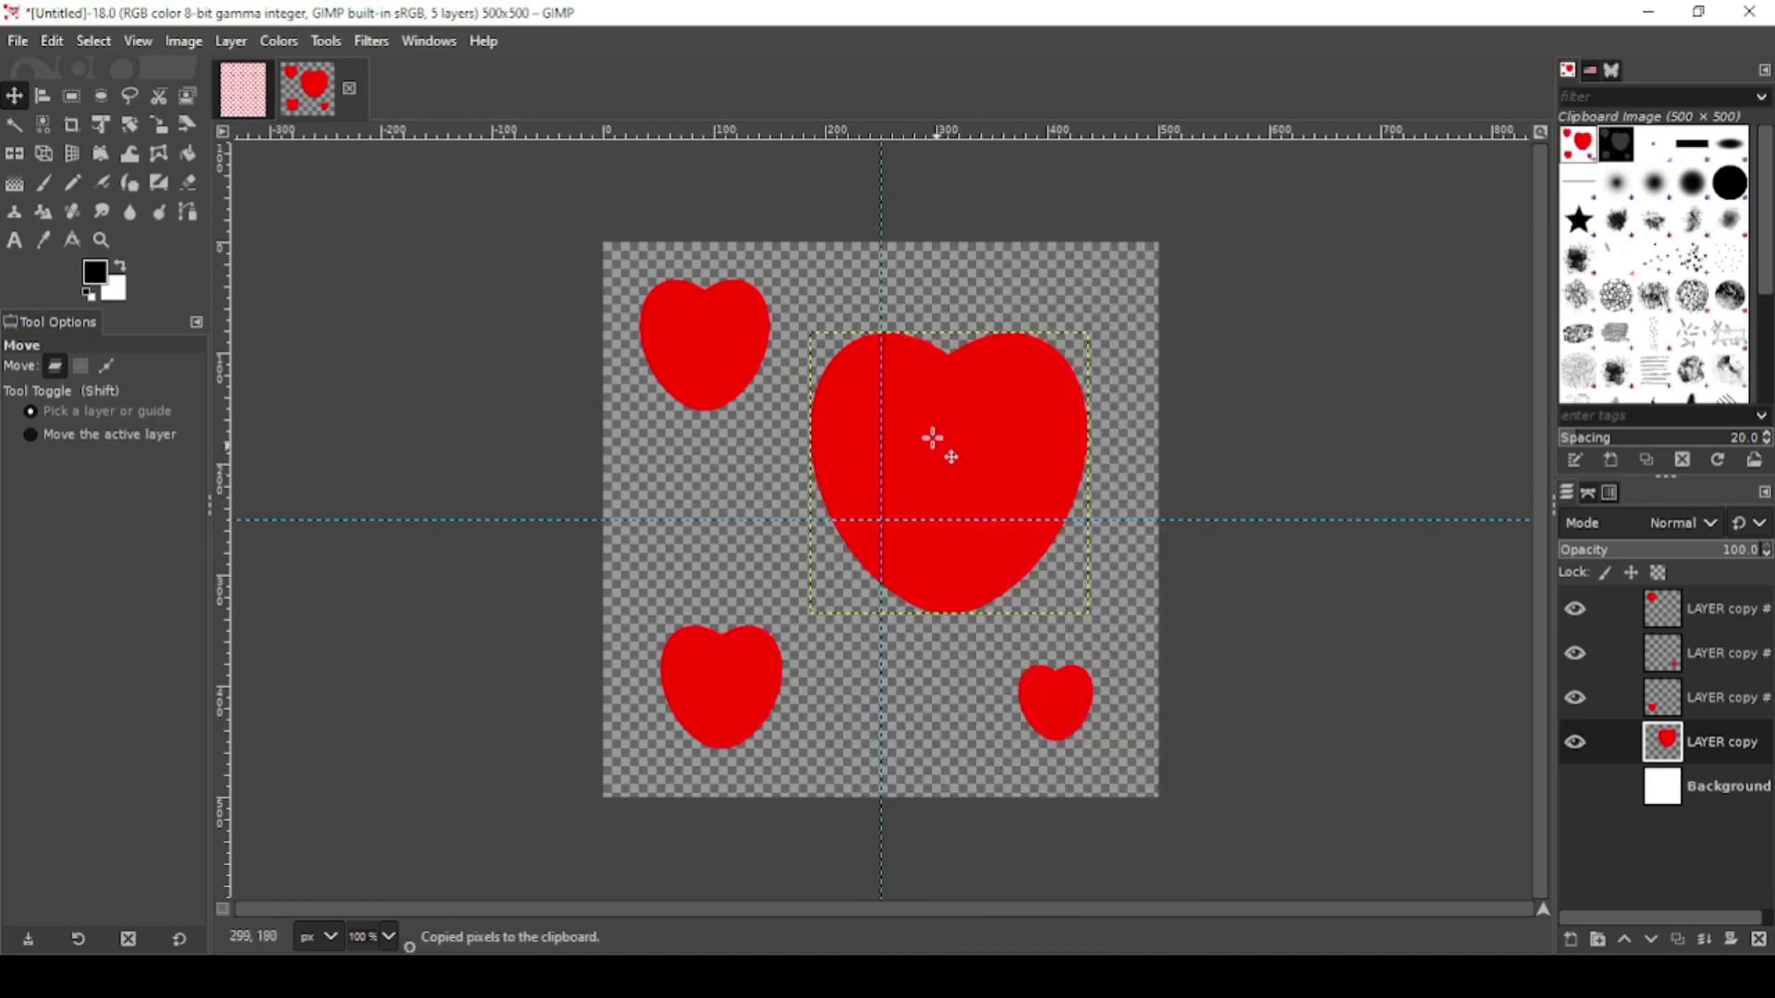
pyautogui.click(257, 84)
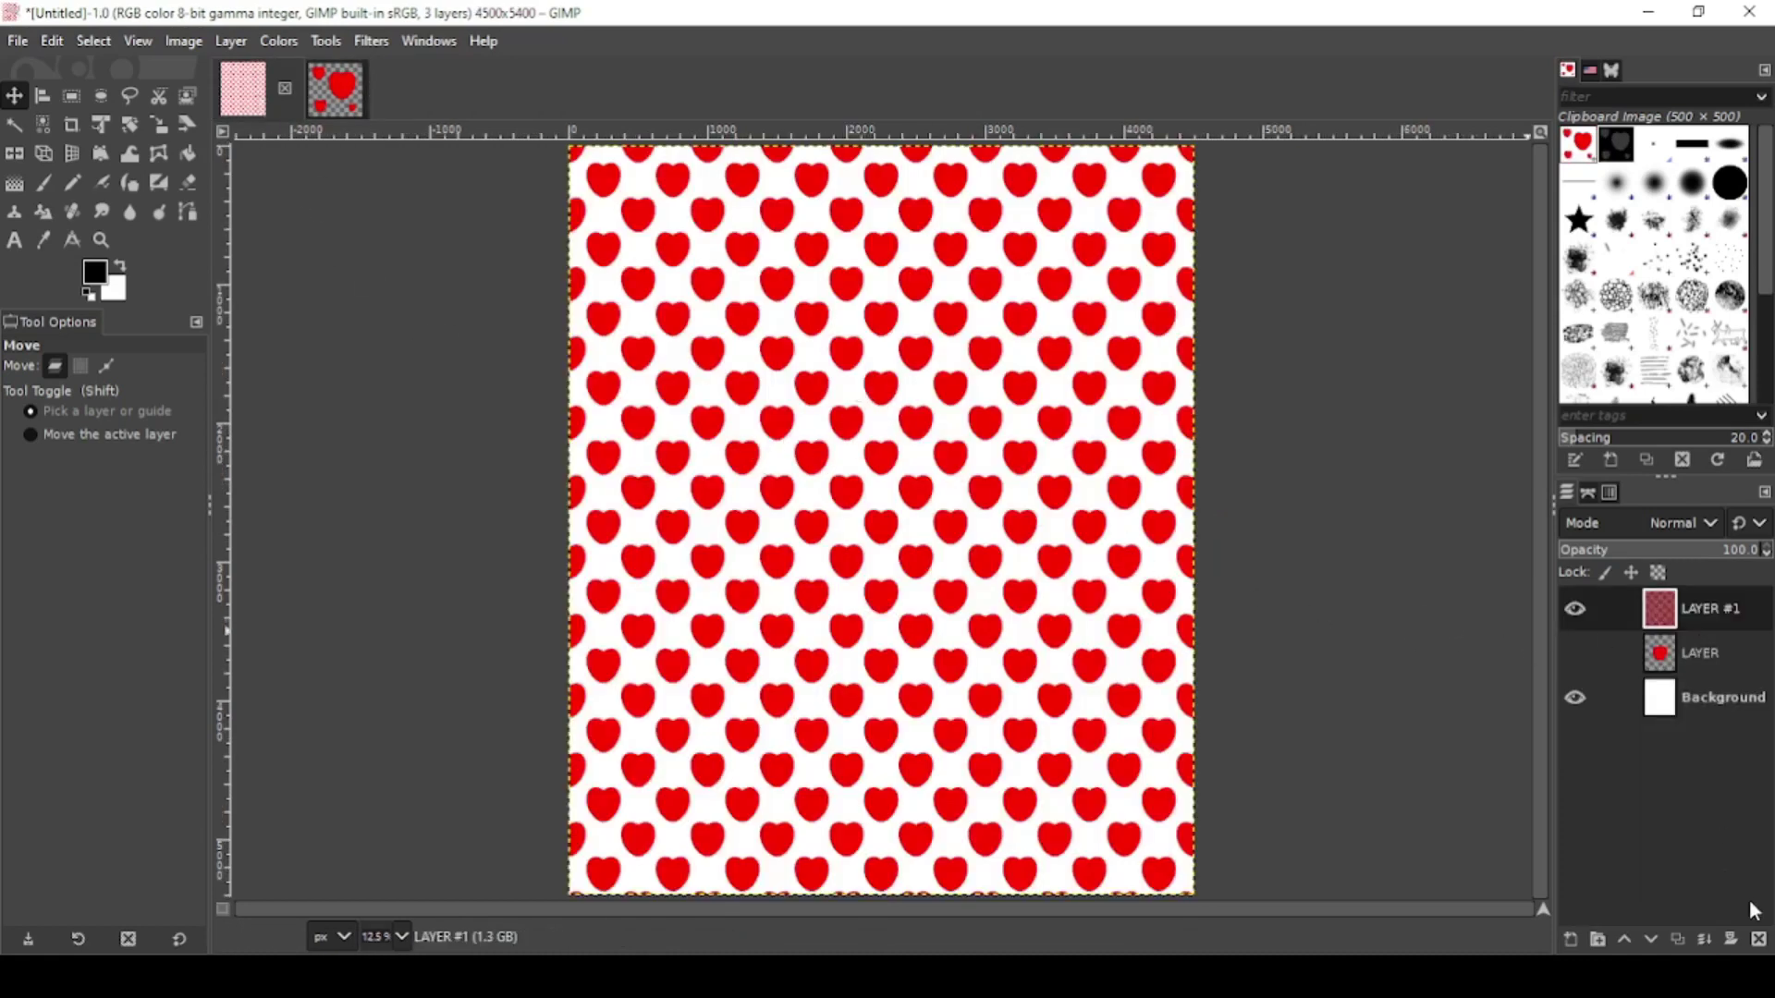
# - Delete LAYER #1, add a new transparent layer, and bucket-fill it with the Clipboard Image pattern
pyautogui.click(1759, 939)
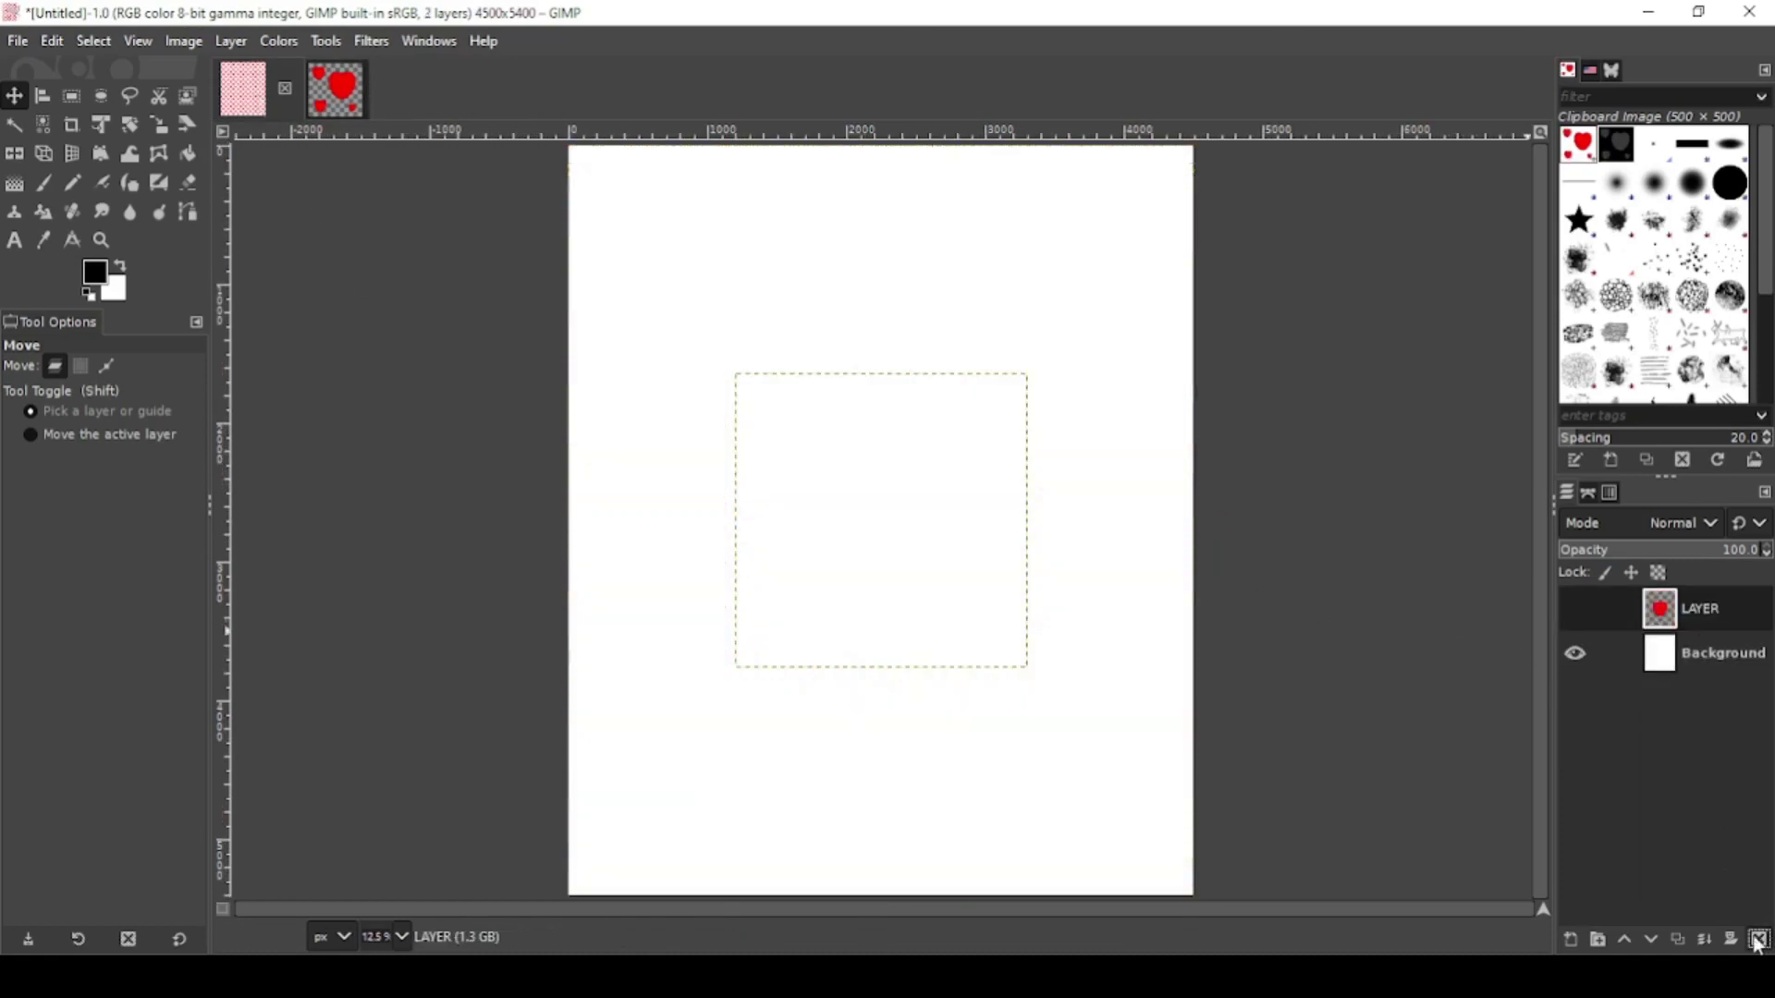
pyautogui.click(1570, 939)
pyautogui.click(1618, 912)
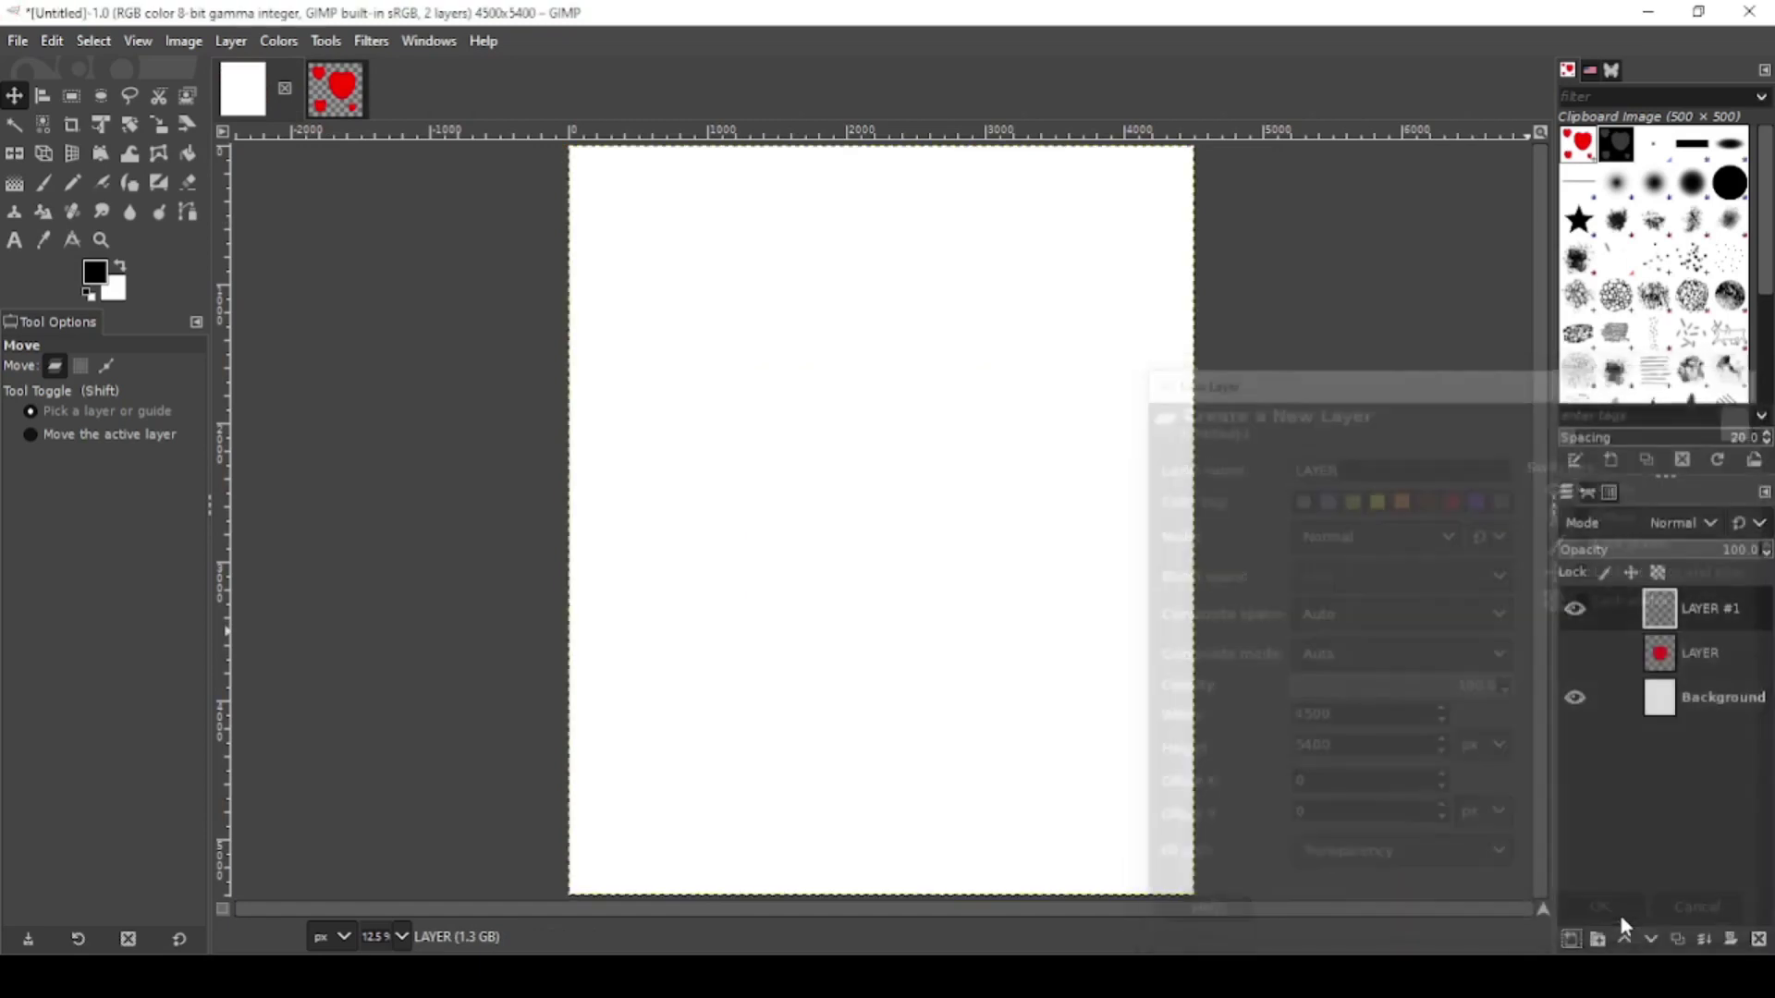
pyautogui.click(190, 154)
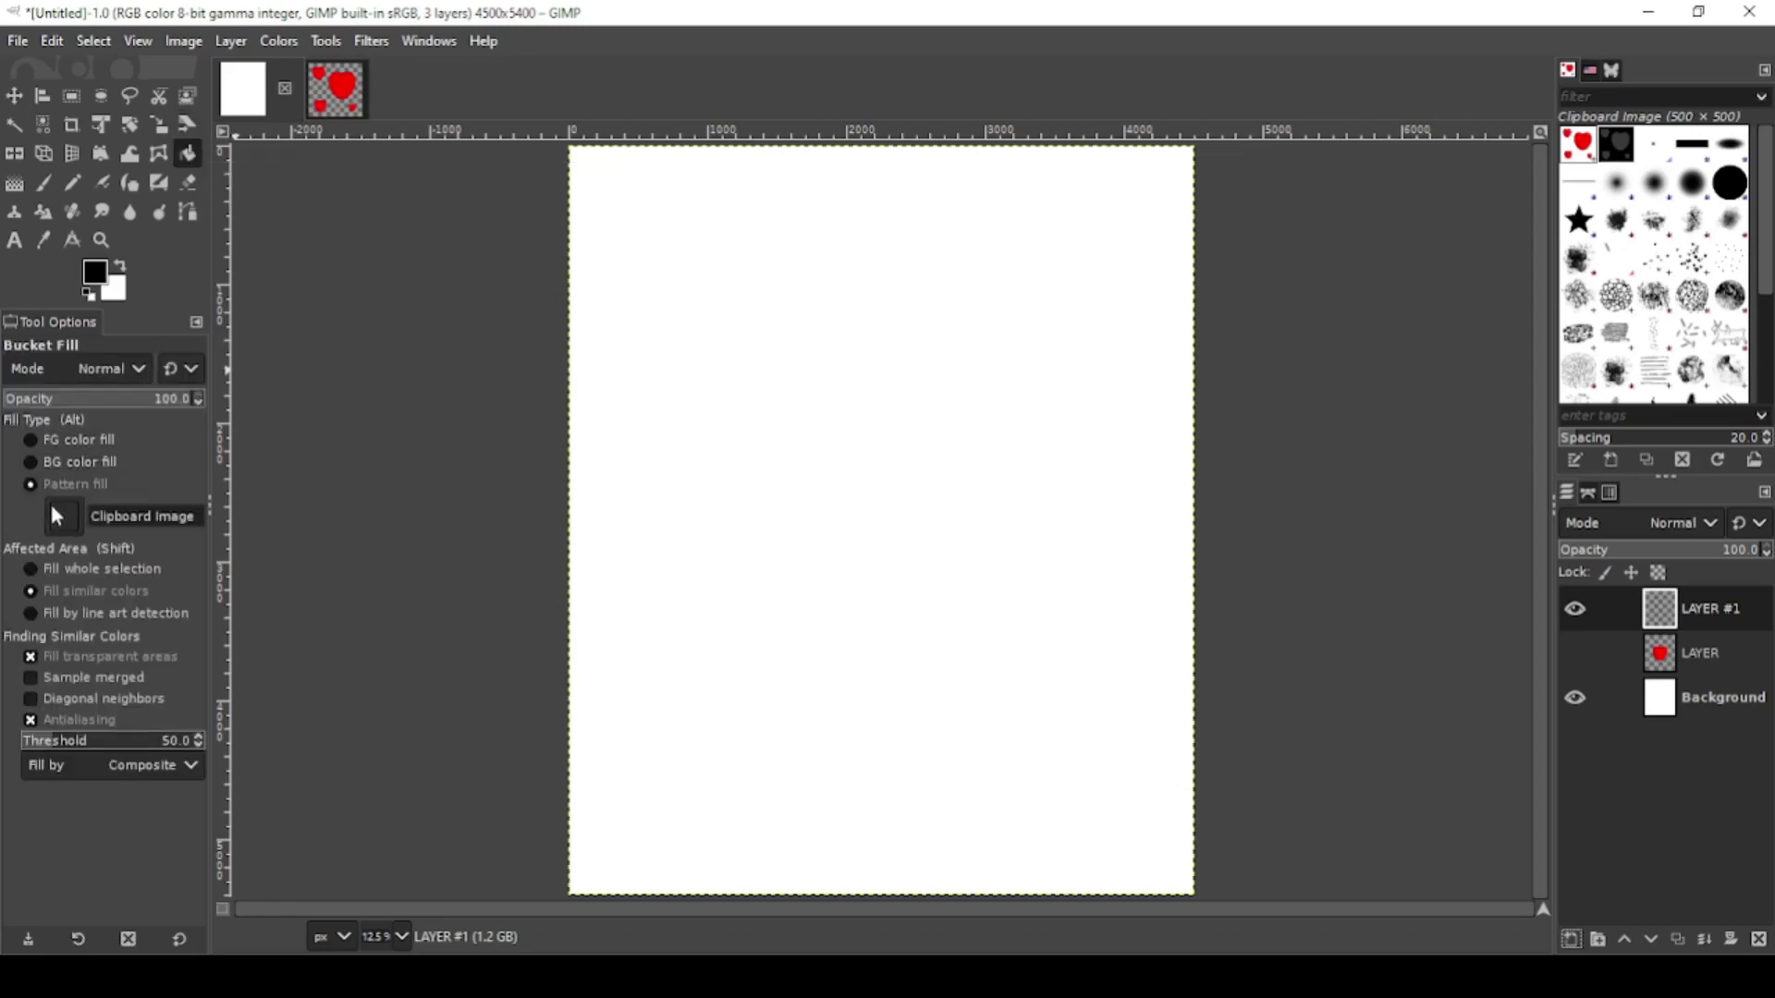
pyautogui.click(772, 366)
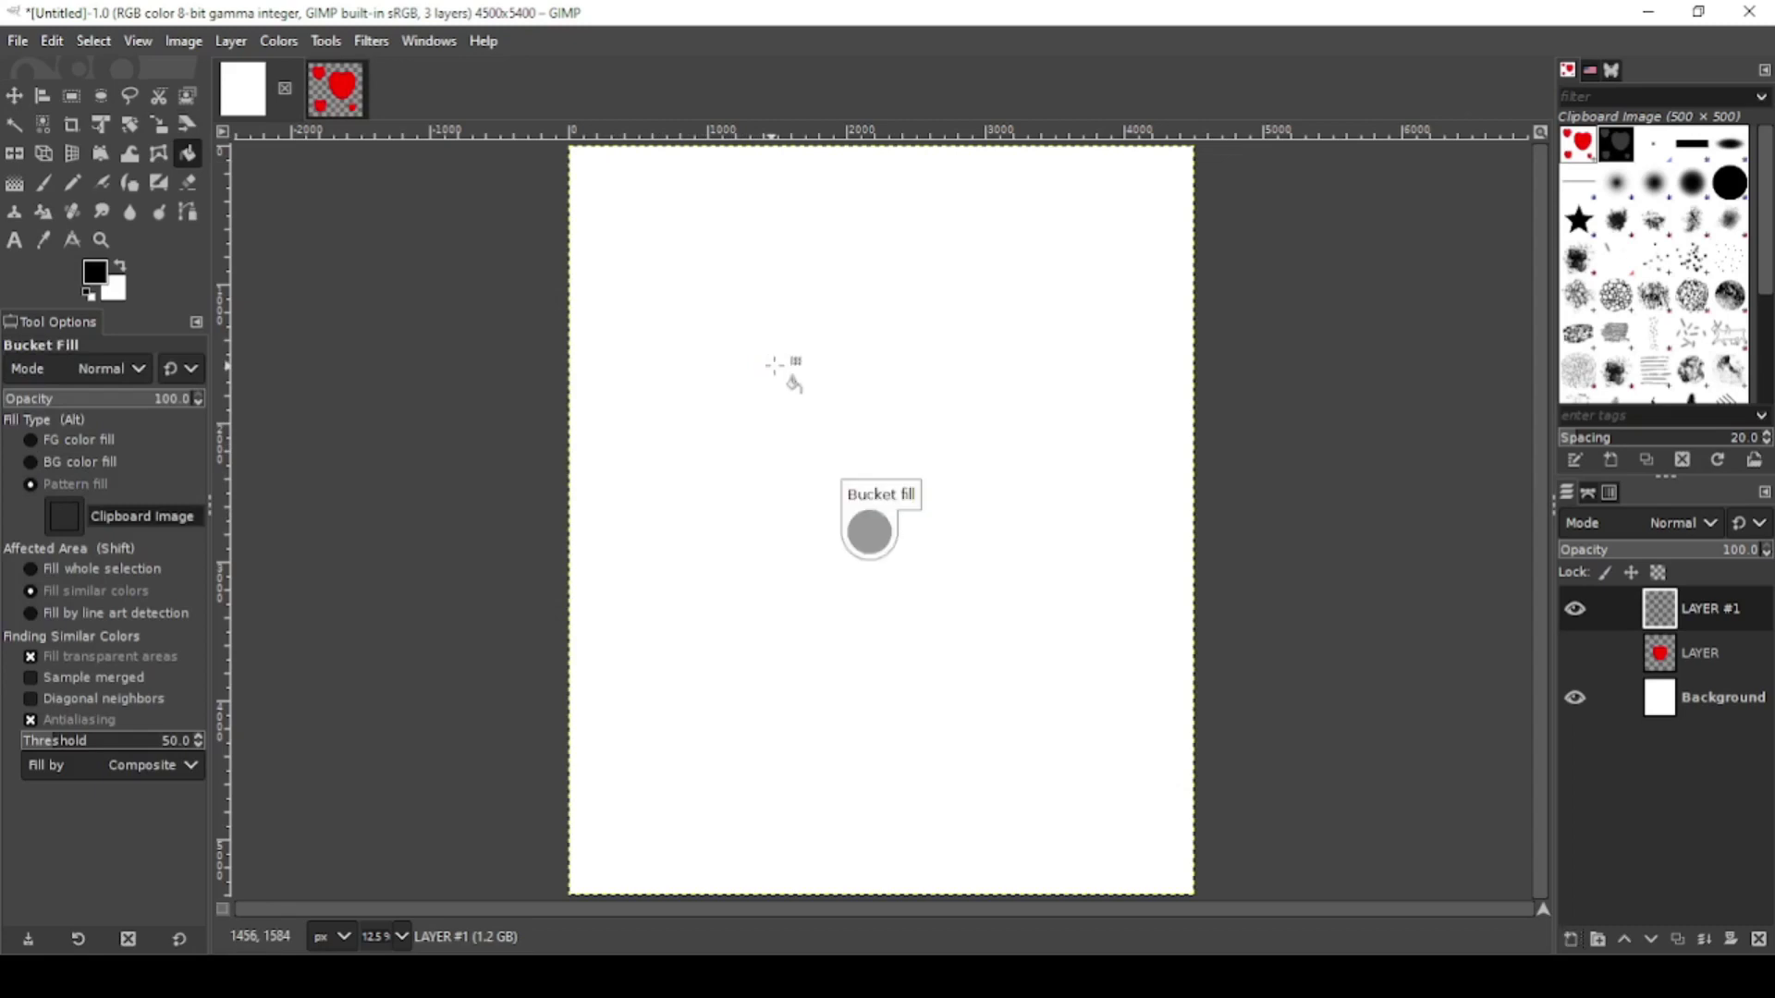